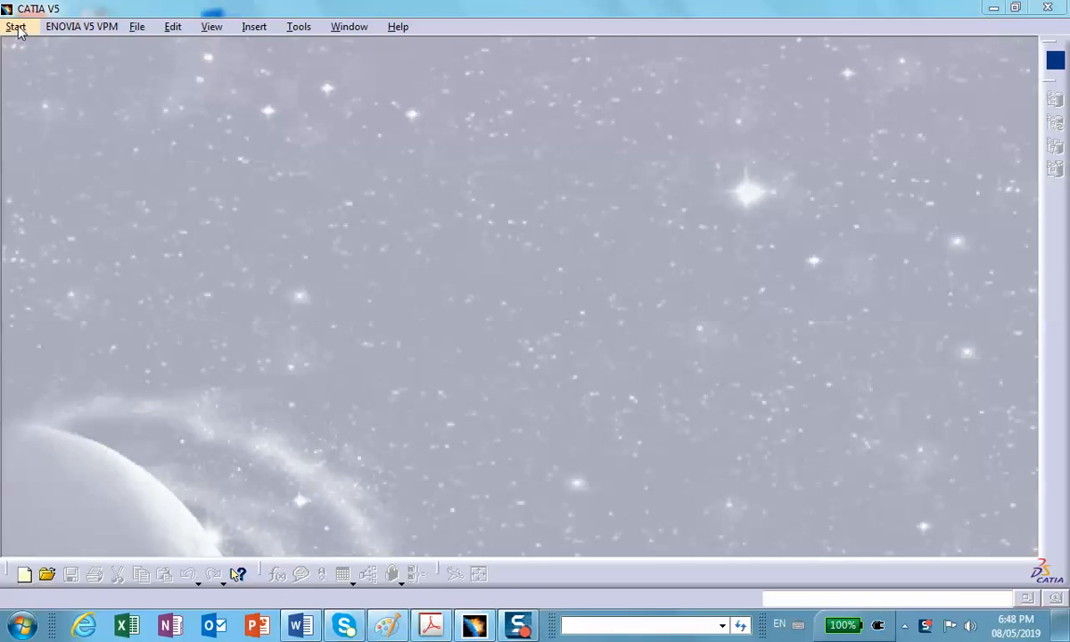
click(17, 28)
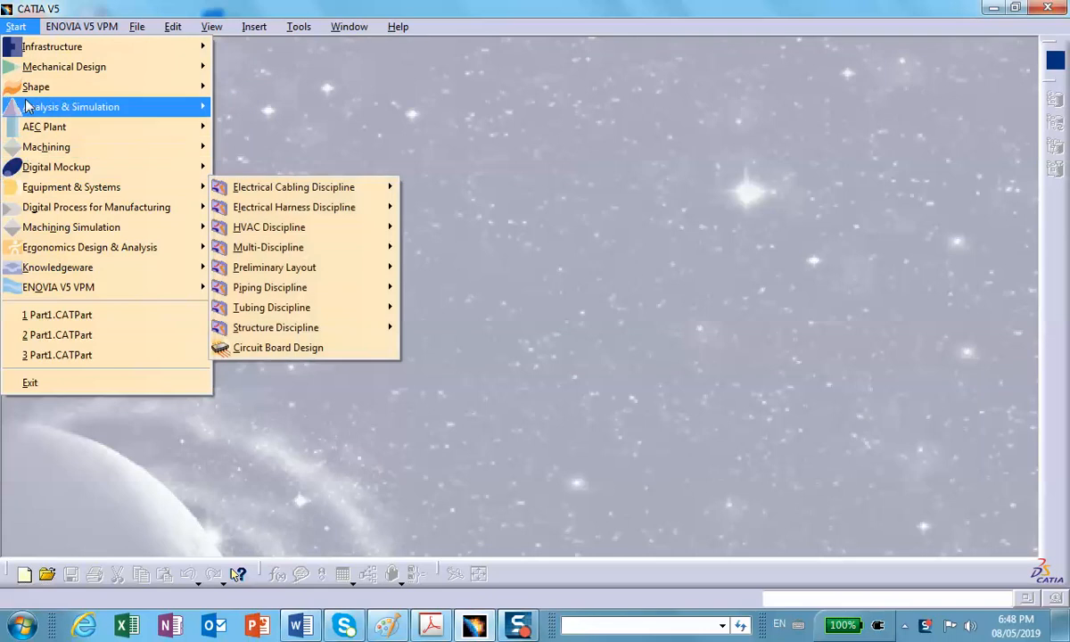
mouse_move(47, 52)
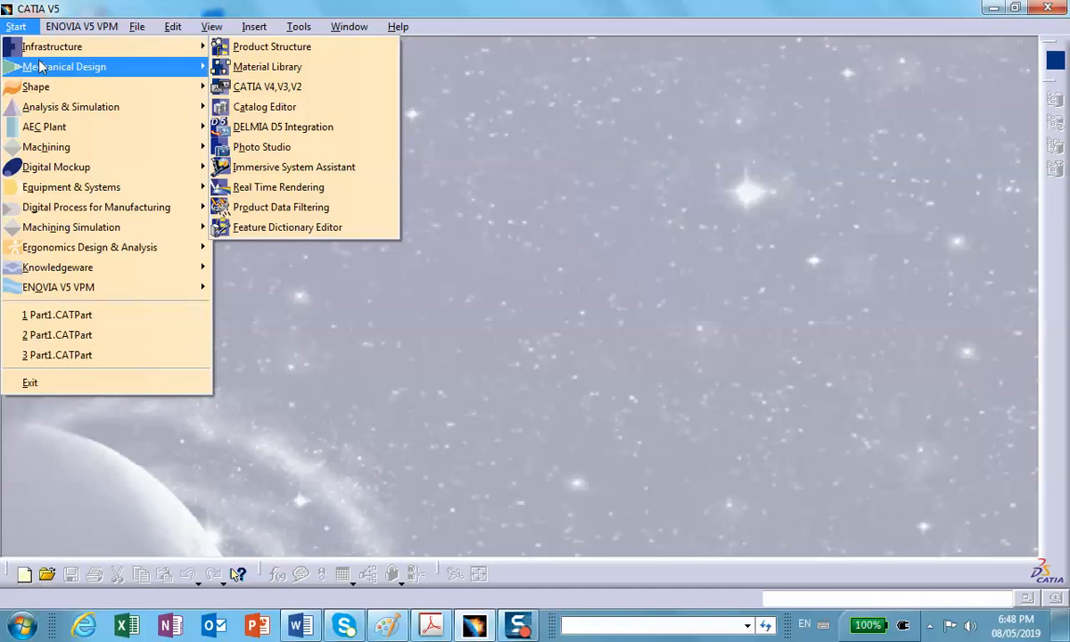
click(448, 152)
Open the customization settings and add Part Design to the favorite workbenches
click(298, 29)
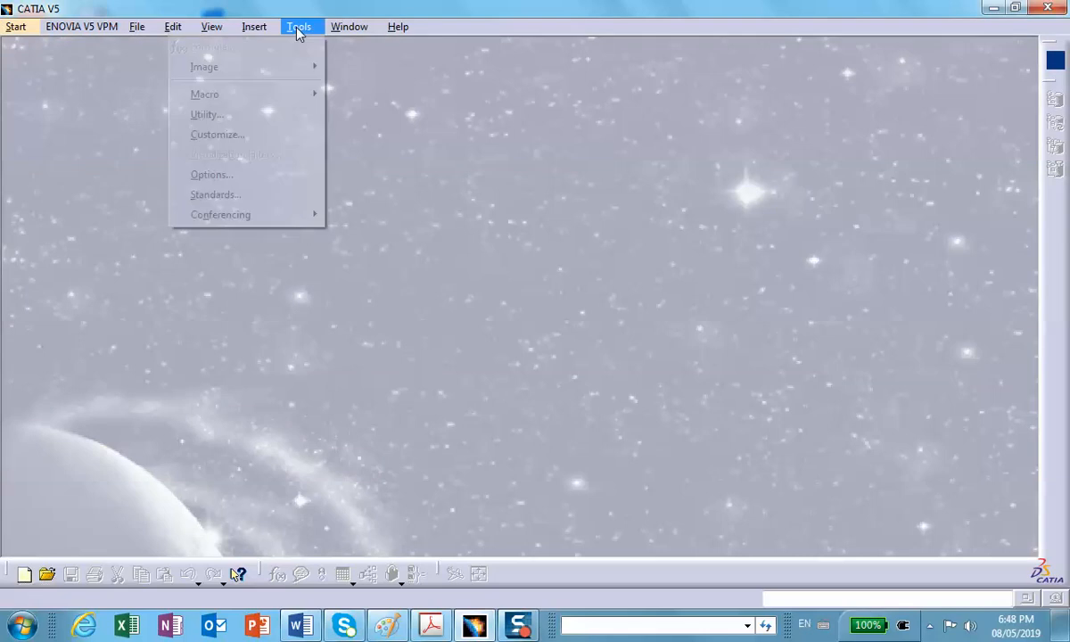
click(220, 134)
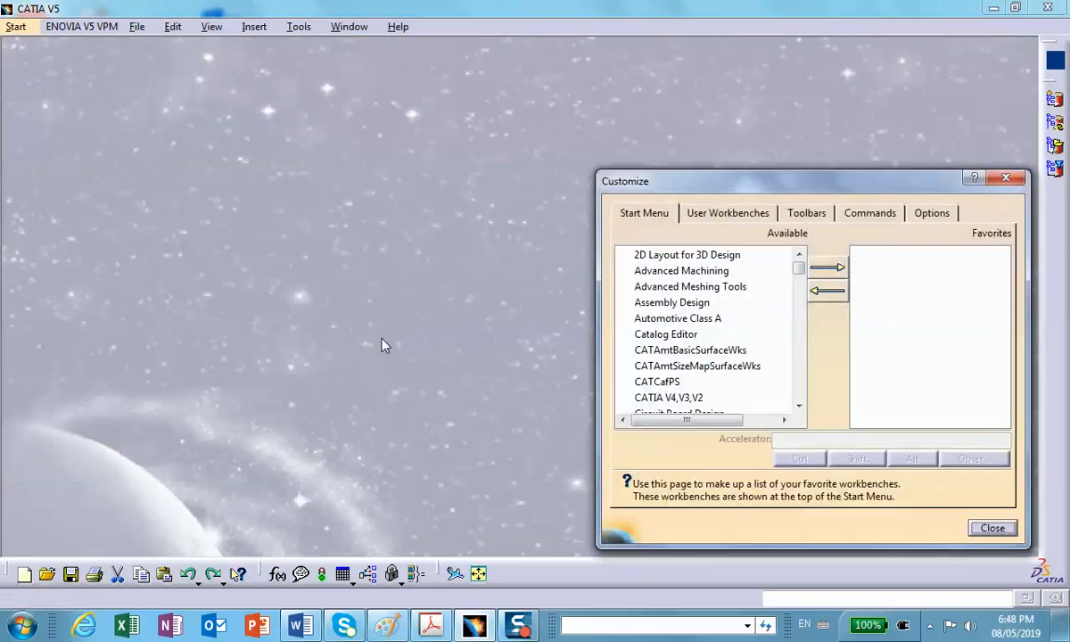
drag(804, 193, 458, 98)
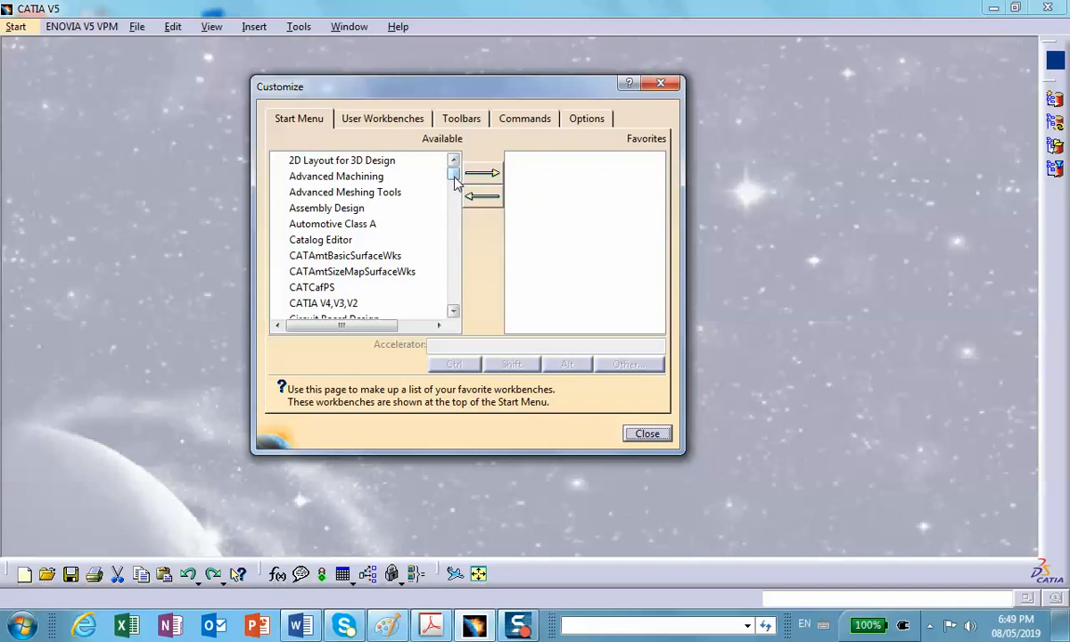
drag(454, 181, 456, 265)
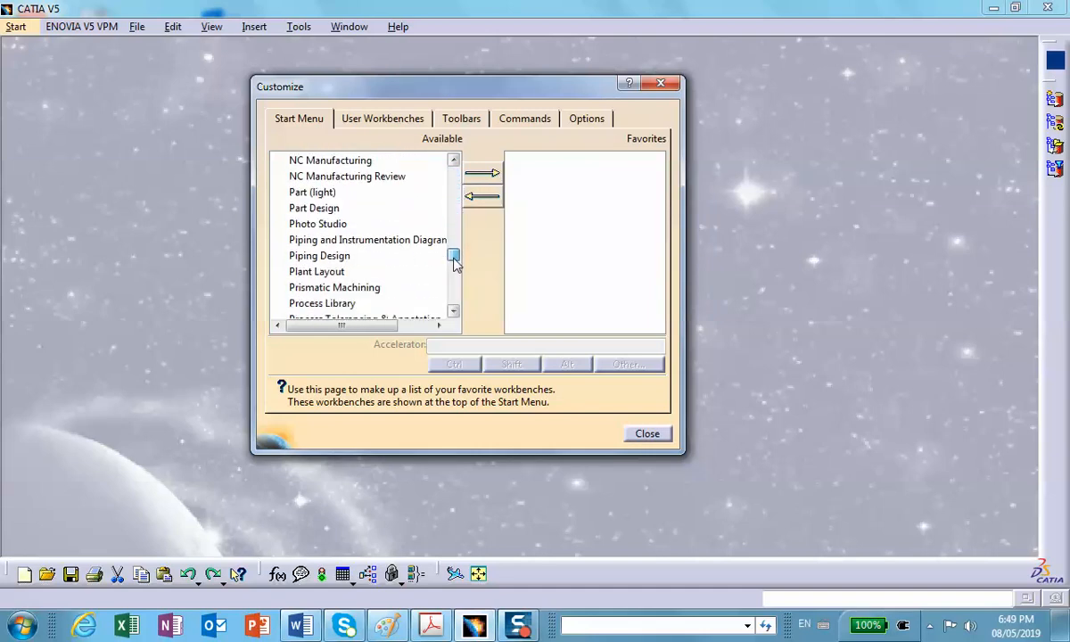
click(330, 208)
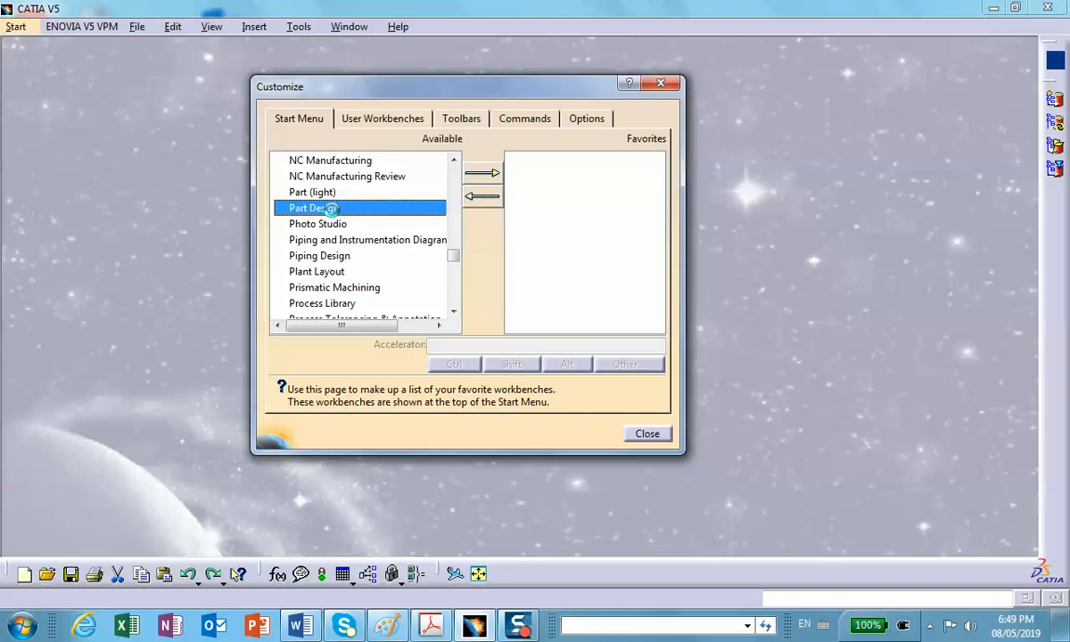
click(486, 173)
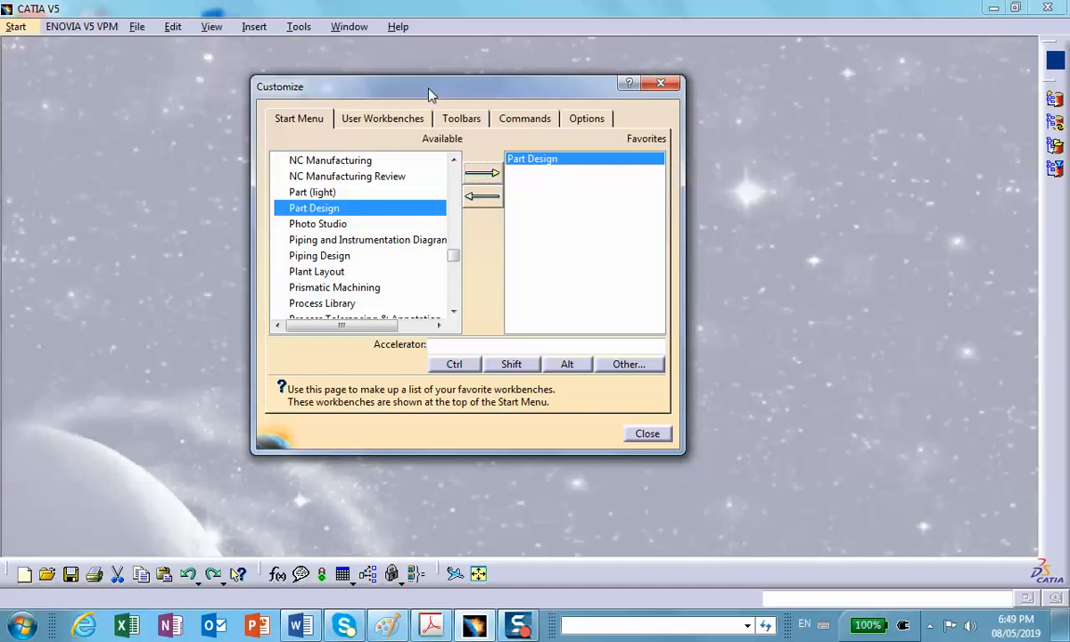
Add Assembly Design and Generative Shape Design to the favorite workbenches
drag(428, 94, 437, 104)
drag(464, 270, 441, 174)
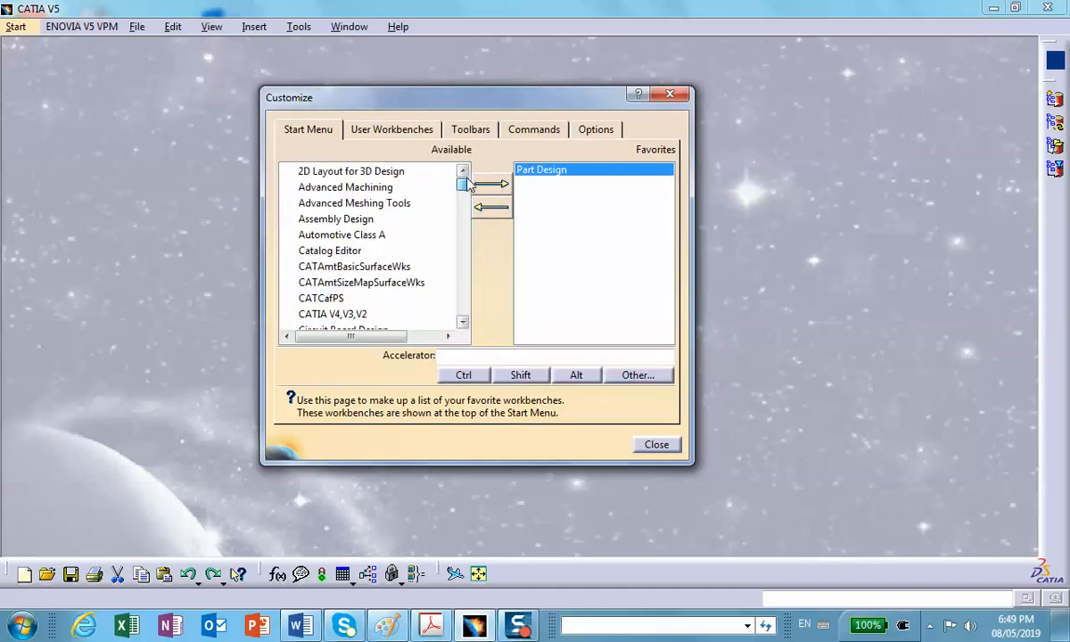
click(319, 218)
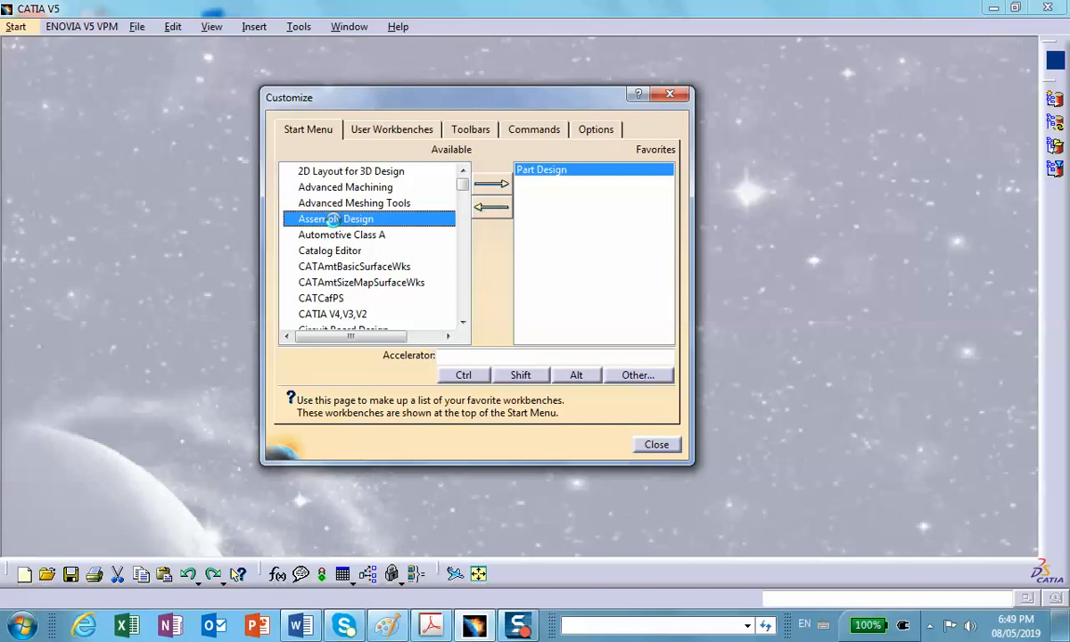
click(489, 187)
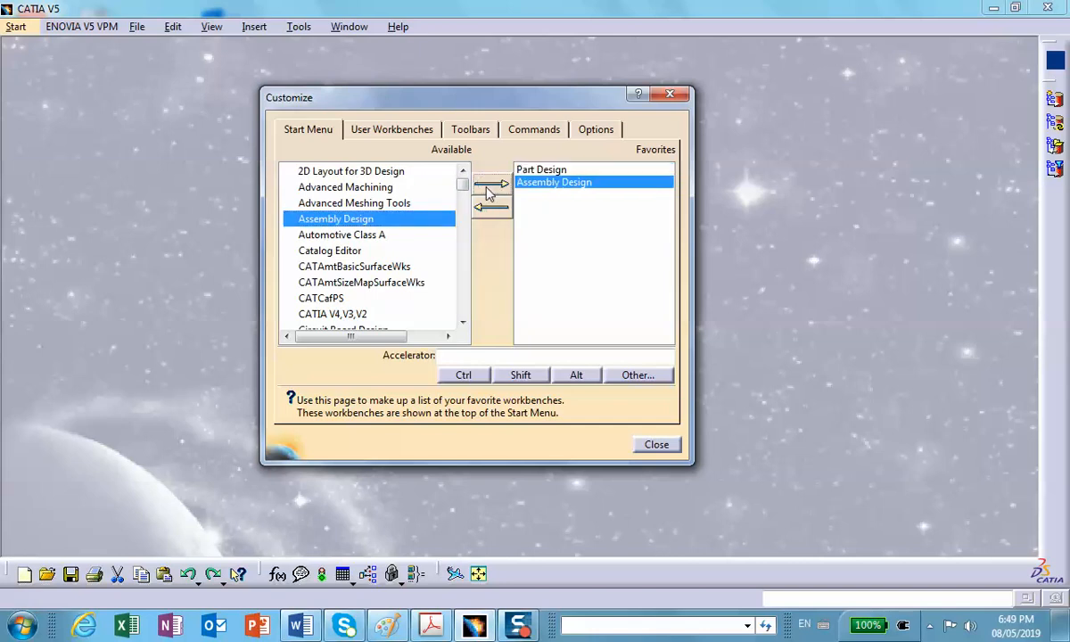
drag(462, 185, 470, 219)
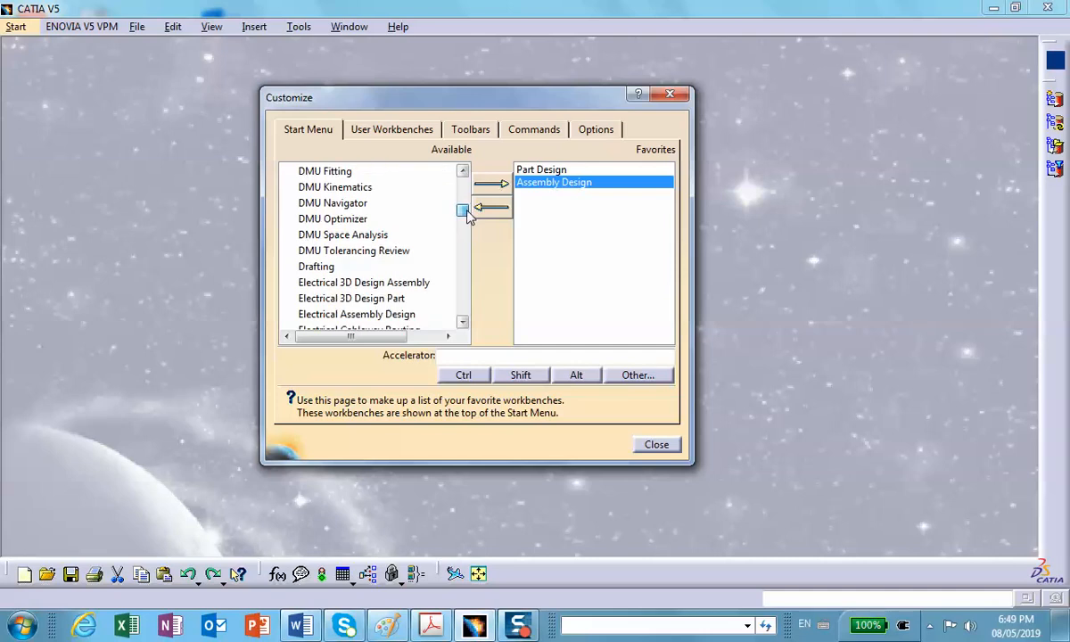
drag(470, 218, 420, 225)
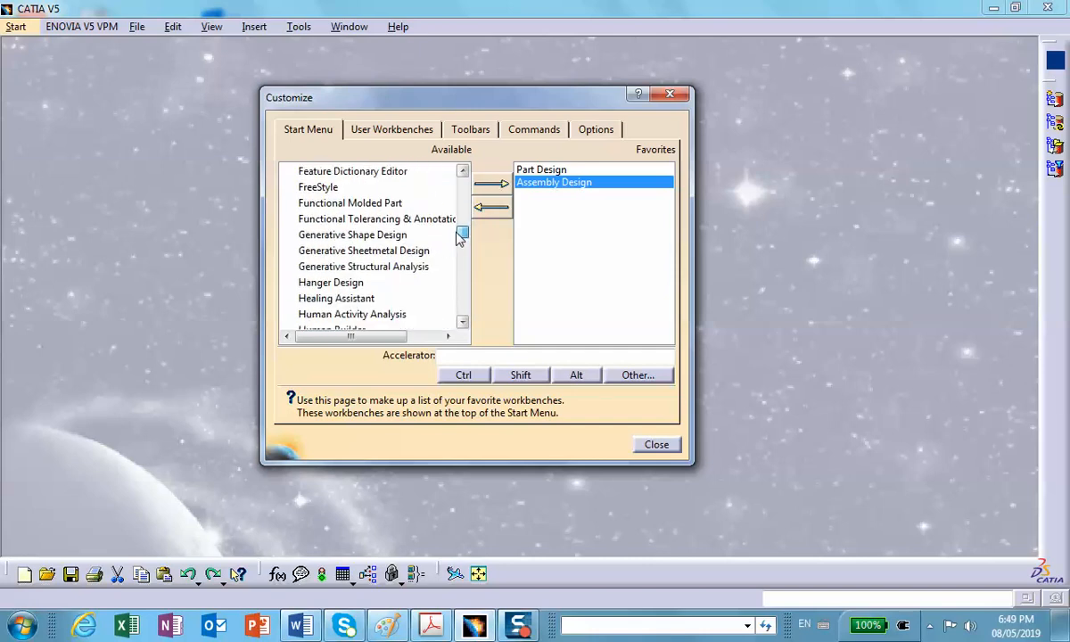
click(366, 237)
click(490, 184)
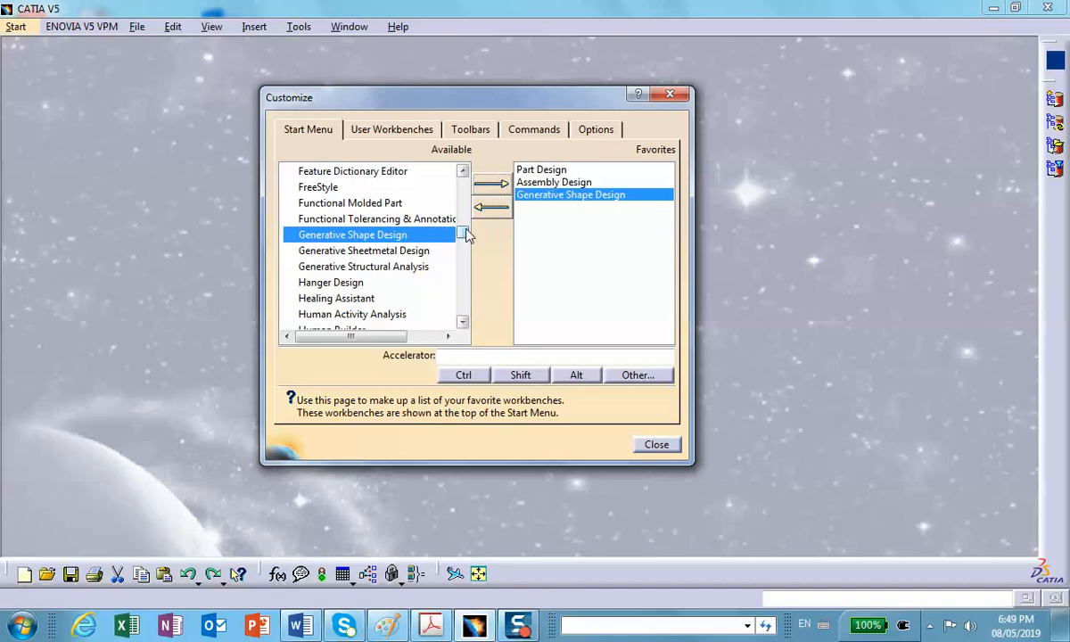
Add DMU Kinematics and Generative Structural Analysis to the favorite workbenches
drag(465, 233, 467, 204)
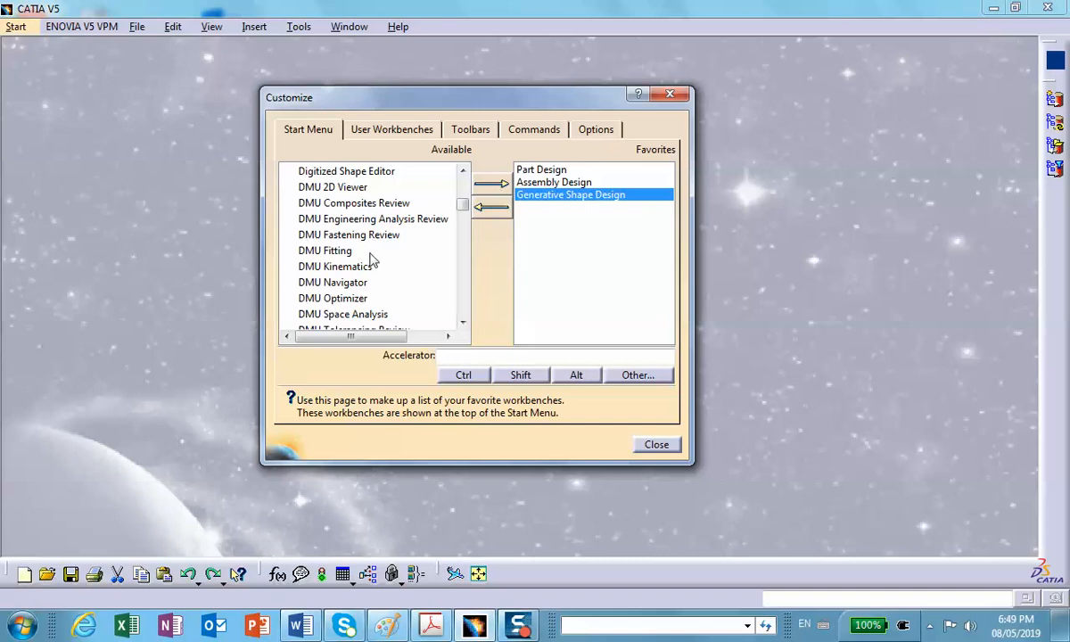
click(308, 266)
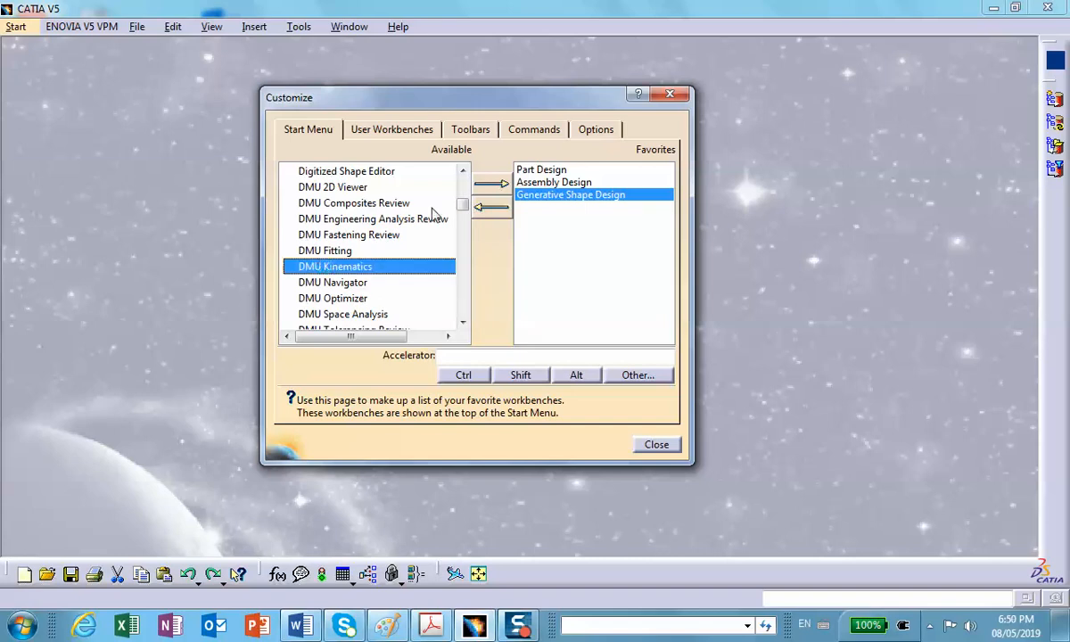
click(489, 185)
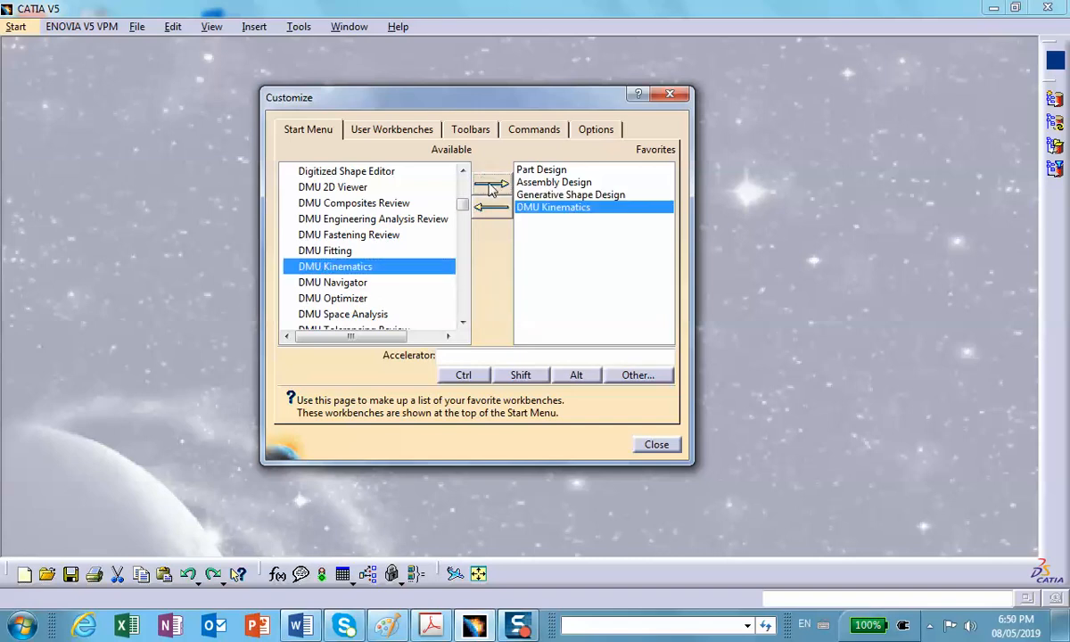
drag(464, 207, 460, 235)
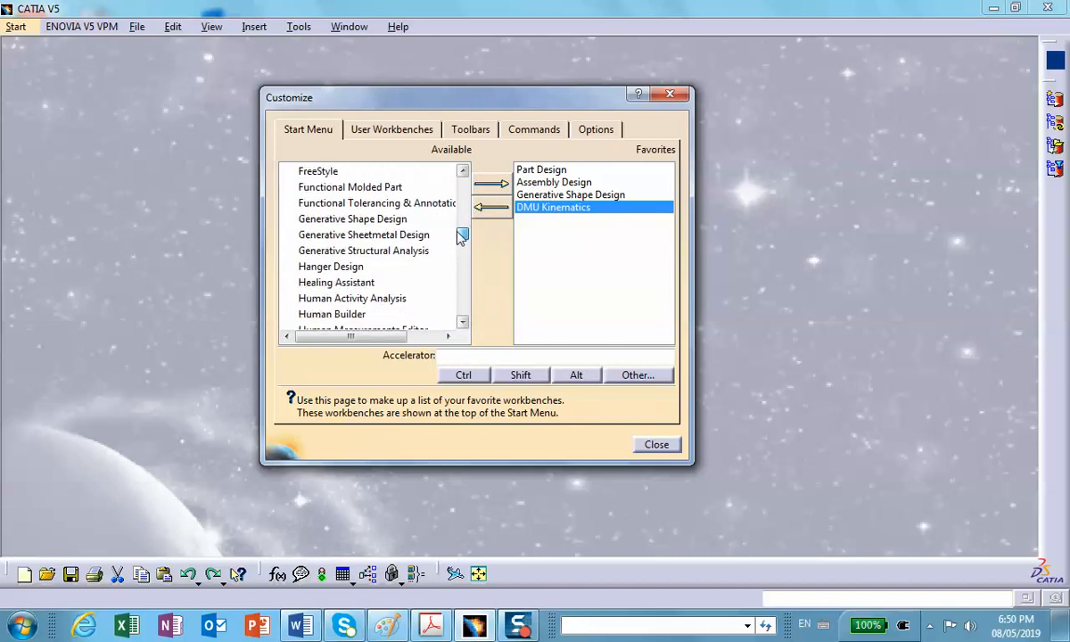
click(342, 251)
click(479, 185)
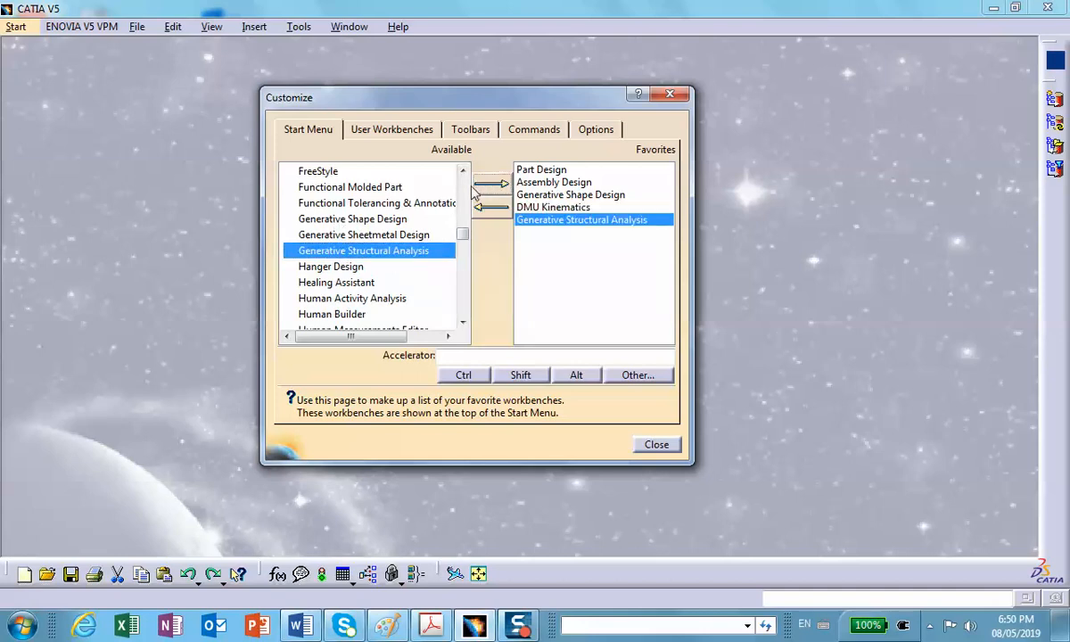
Add Advanced Meshing Tools to the favorite workbenches and close the customization settings
drag(463, 234, 393, 185)
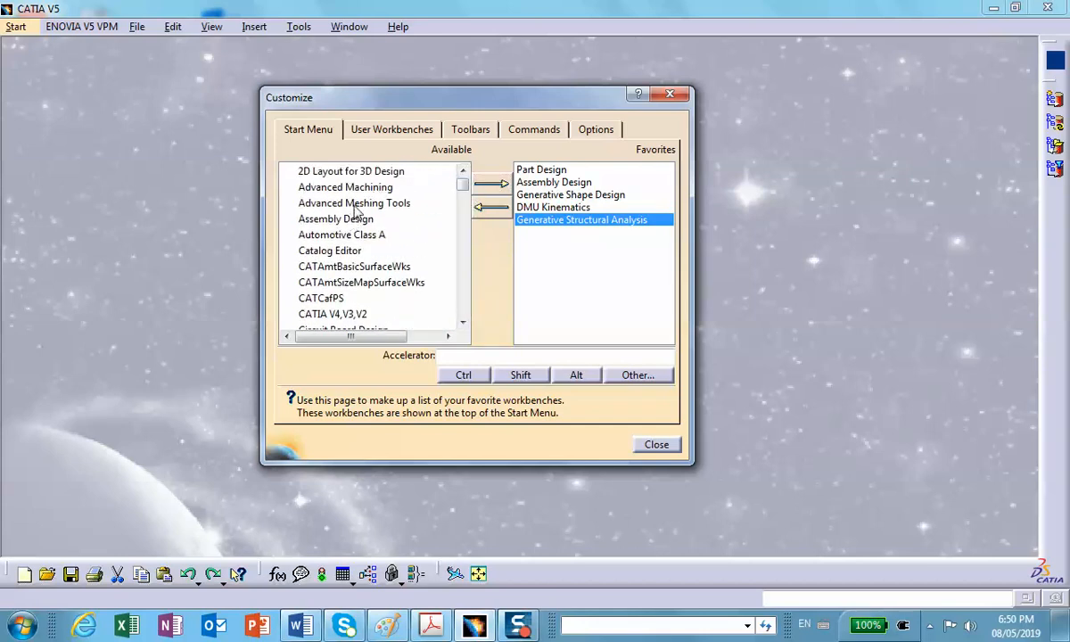
click(332, 202)
click(486, 185)
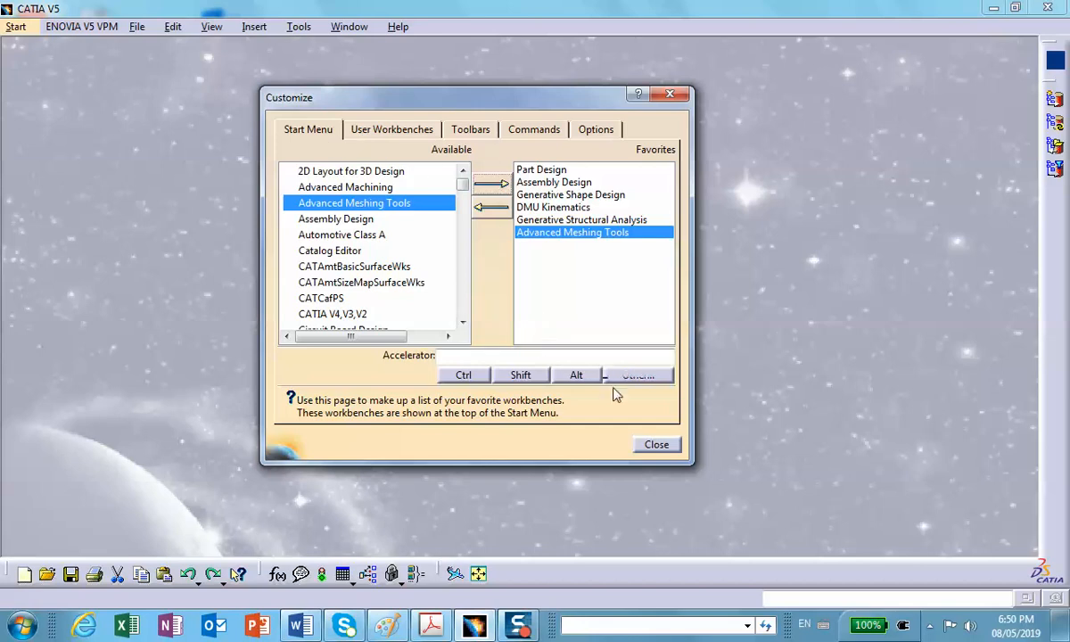
click(658, 445)
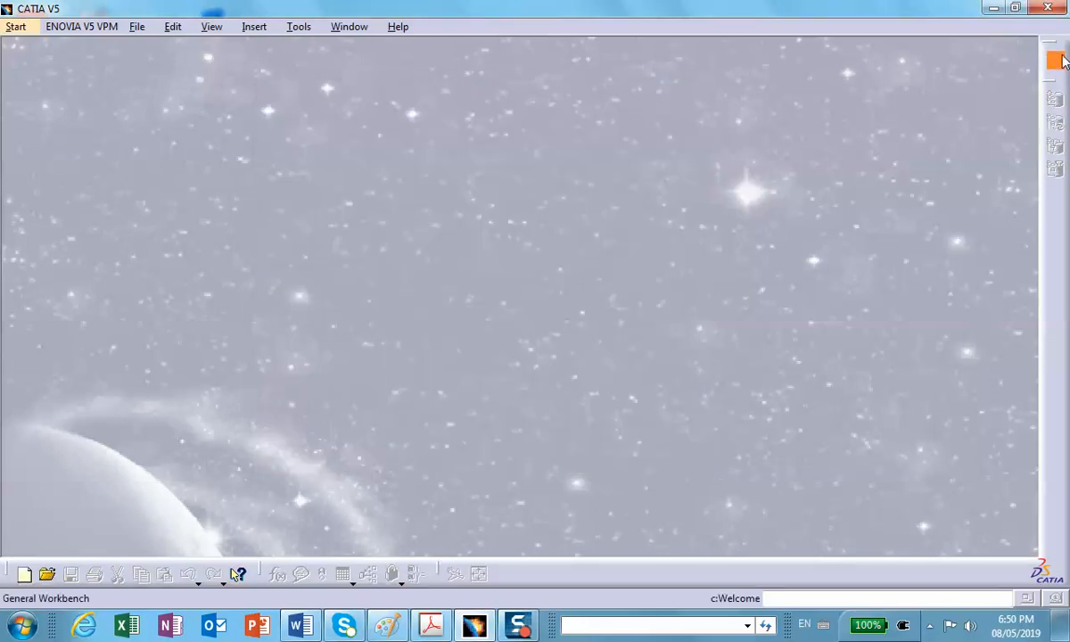
click(16, 26)
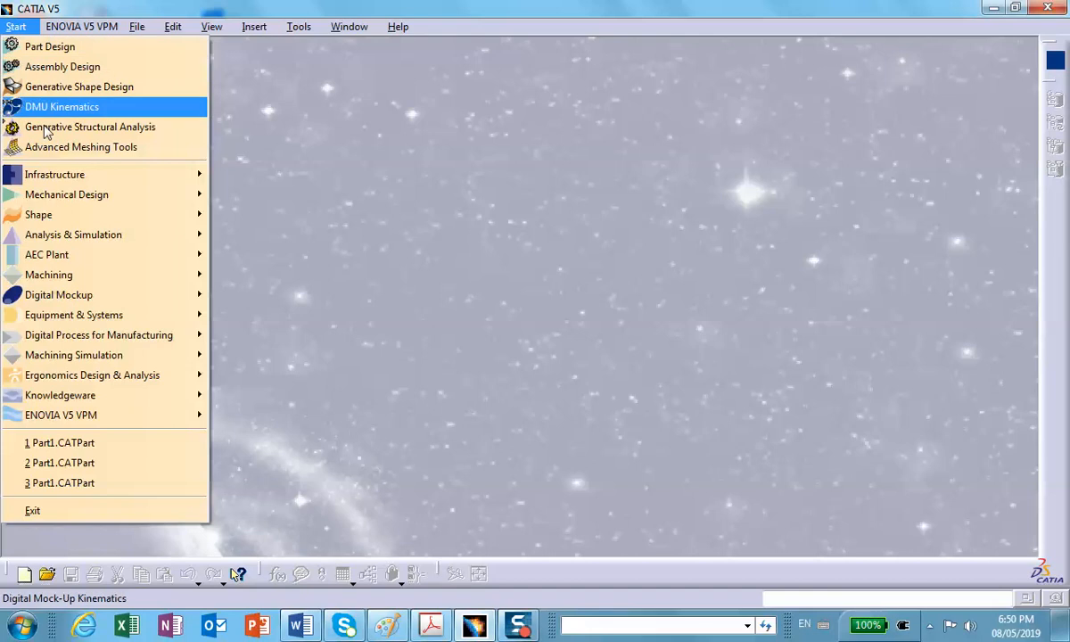
mouse_move(148, 197)
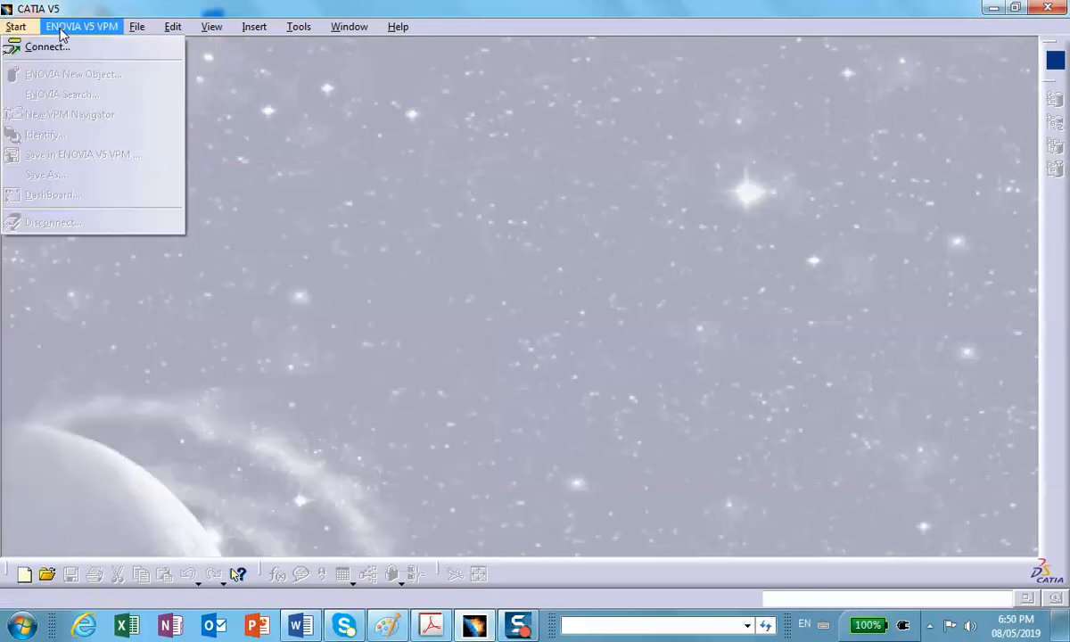
click(400, 145)
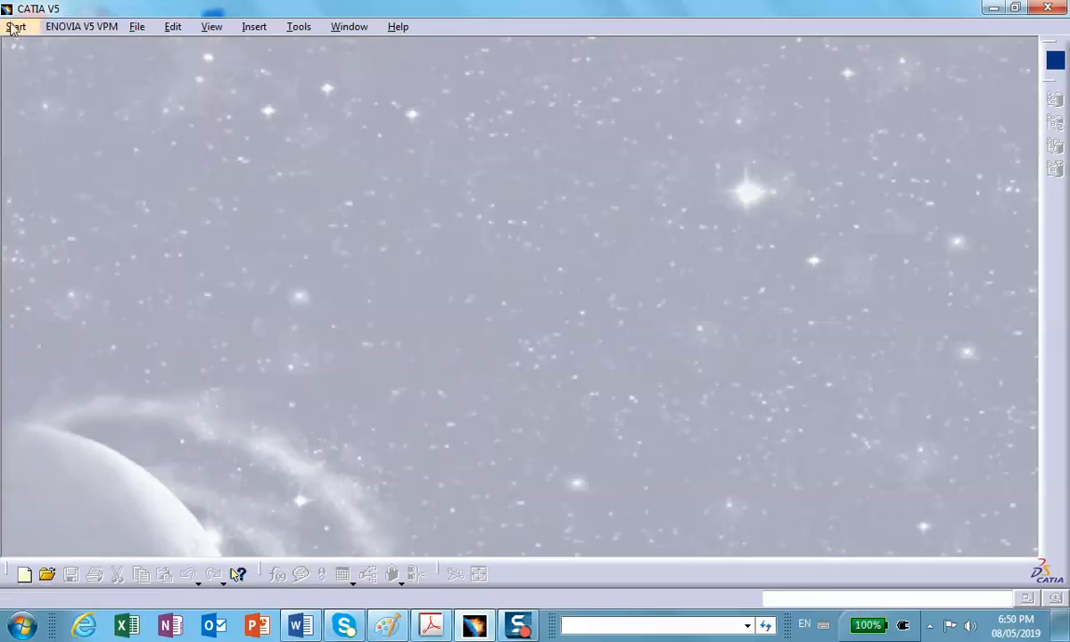
Create a new part in the Part Design workbench, keeping the name Part1 and hybrid design enabled
click(1053, 62)
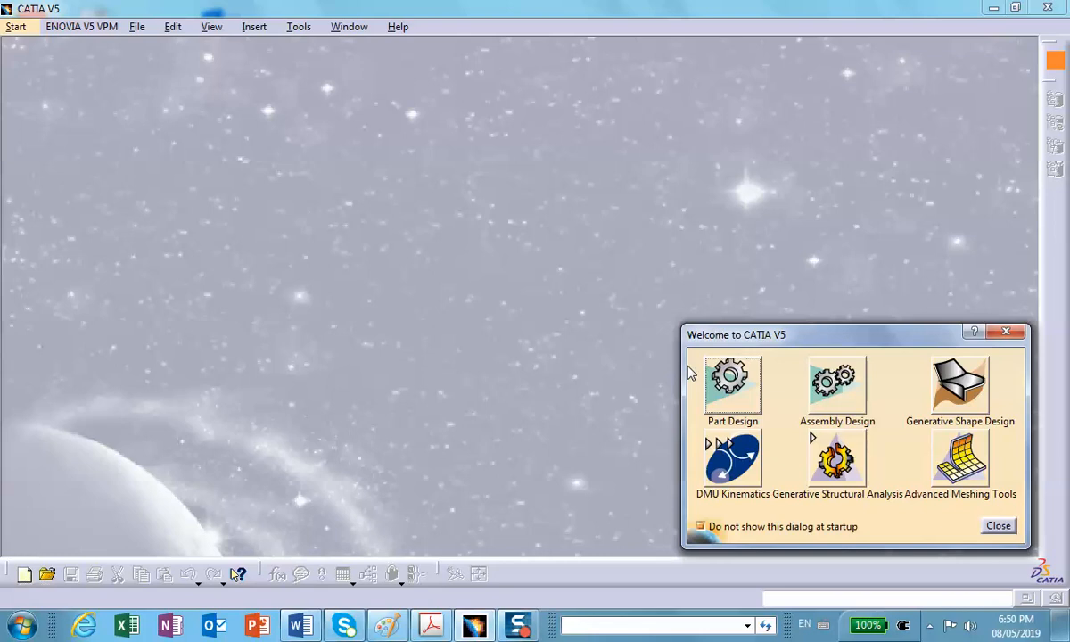
click(731, 397)
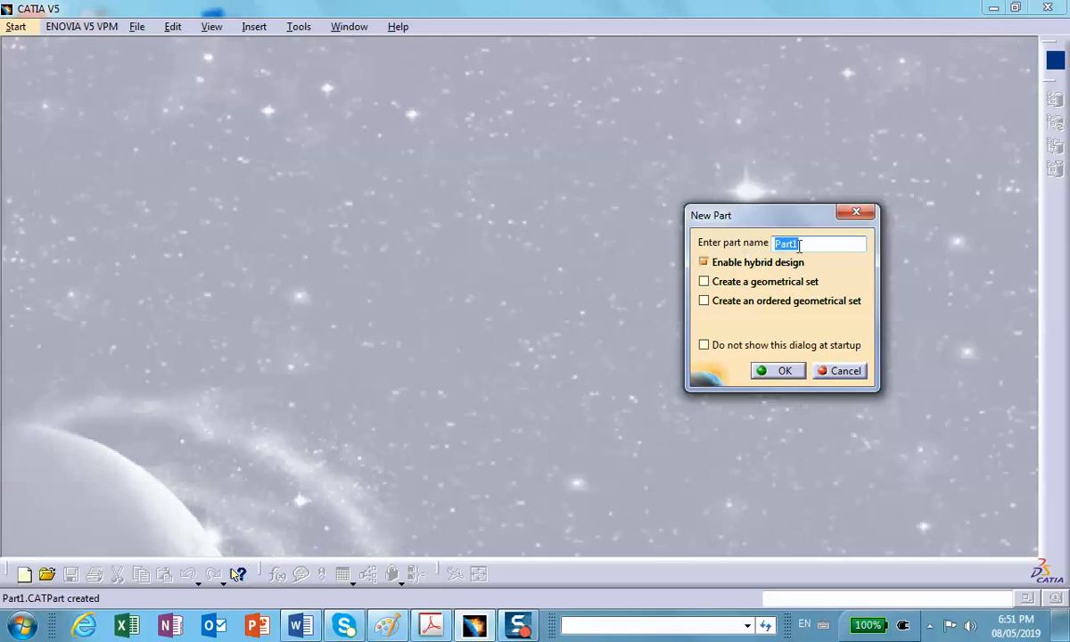
click(778, 371)
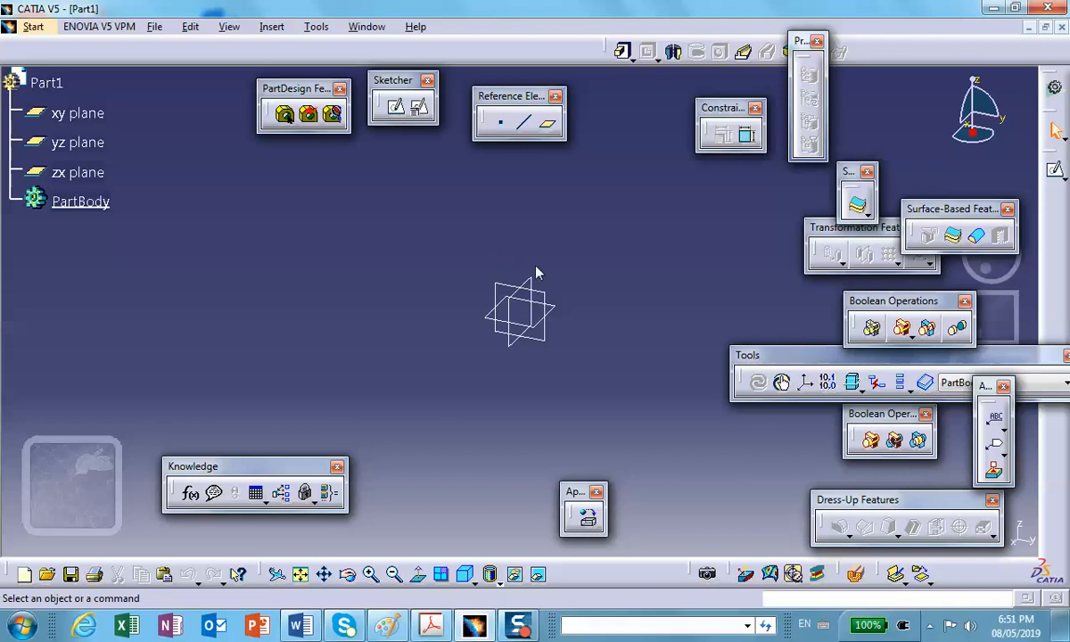
Sketch a rectangle on the yz plane, entirely on the negative H side of the origin, and pad it by 0.787 in
click(546, 297)
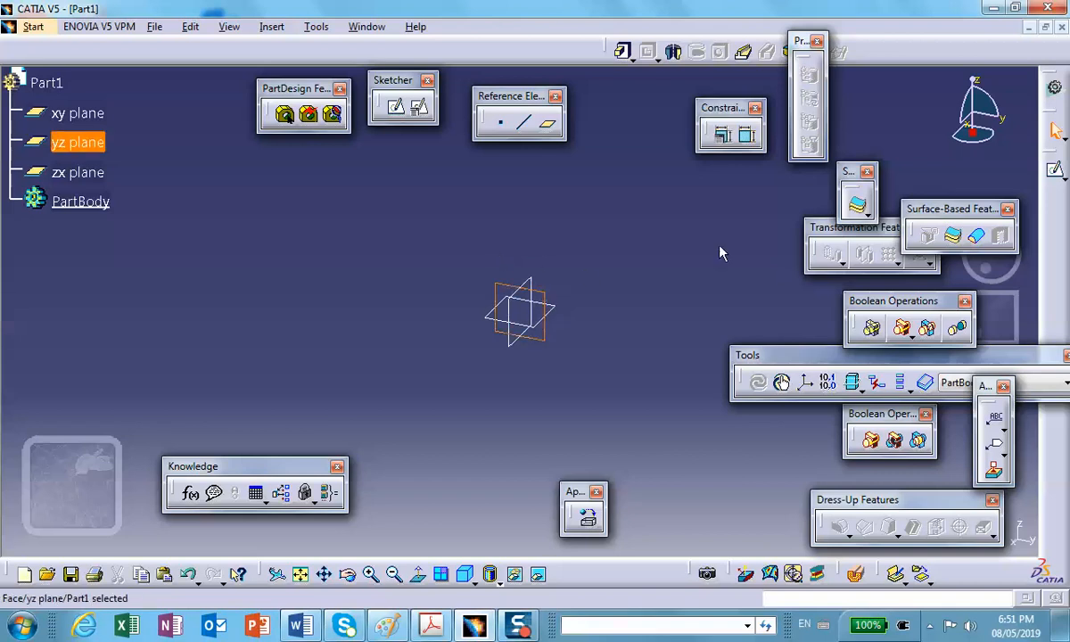
click(1056, 168)
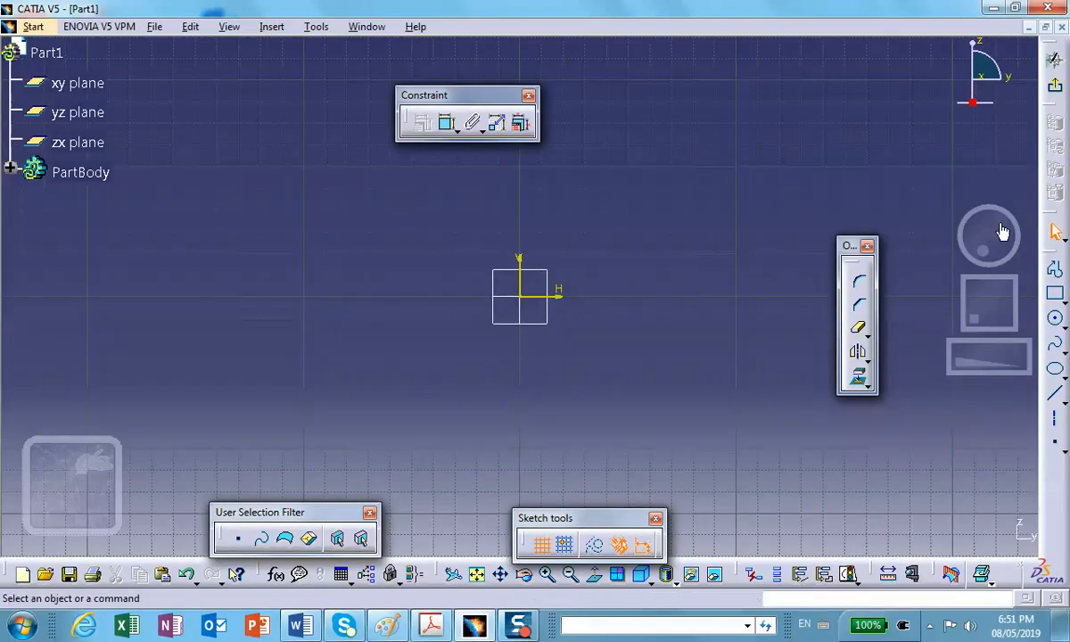
click(229, 270)
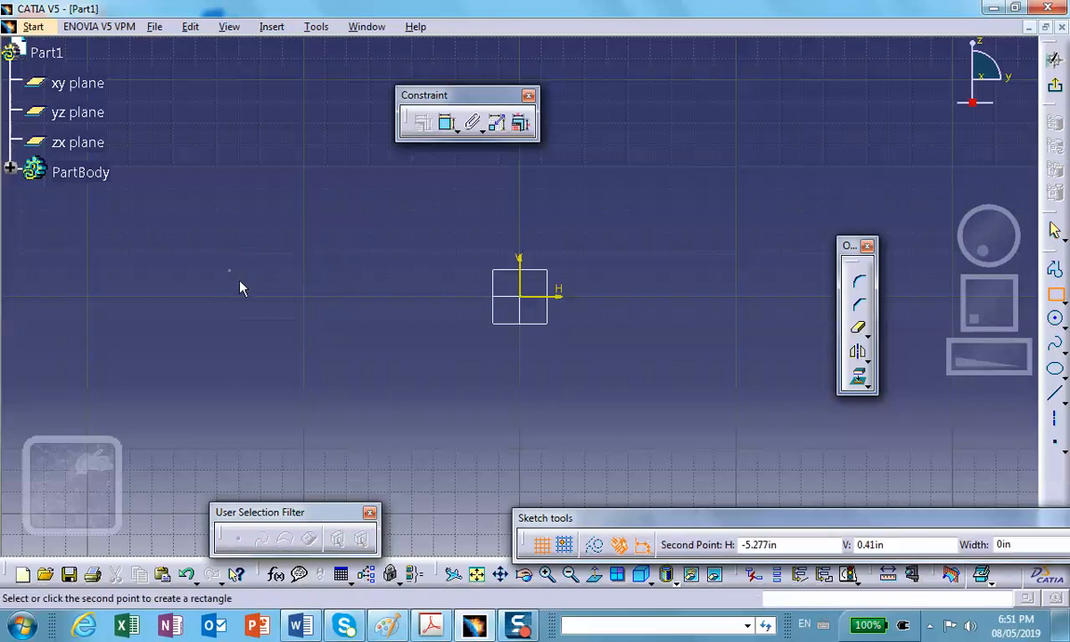
click(471, 429)
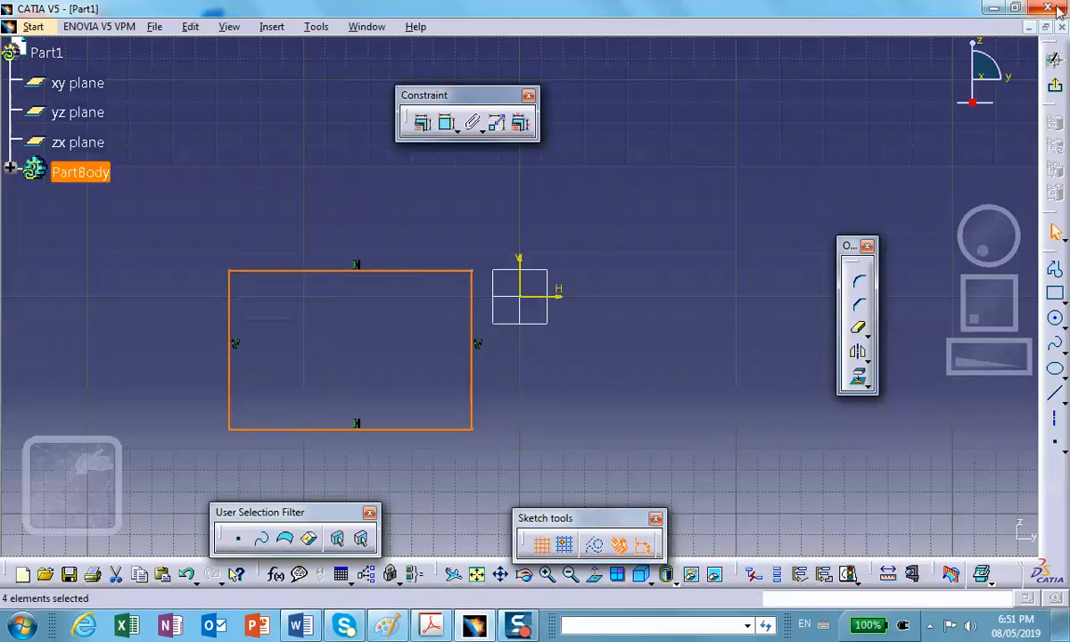
click(1056, 85)
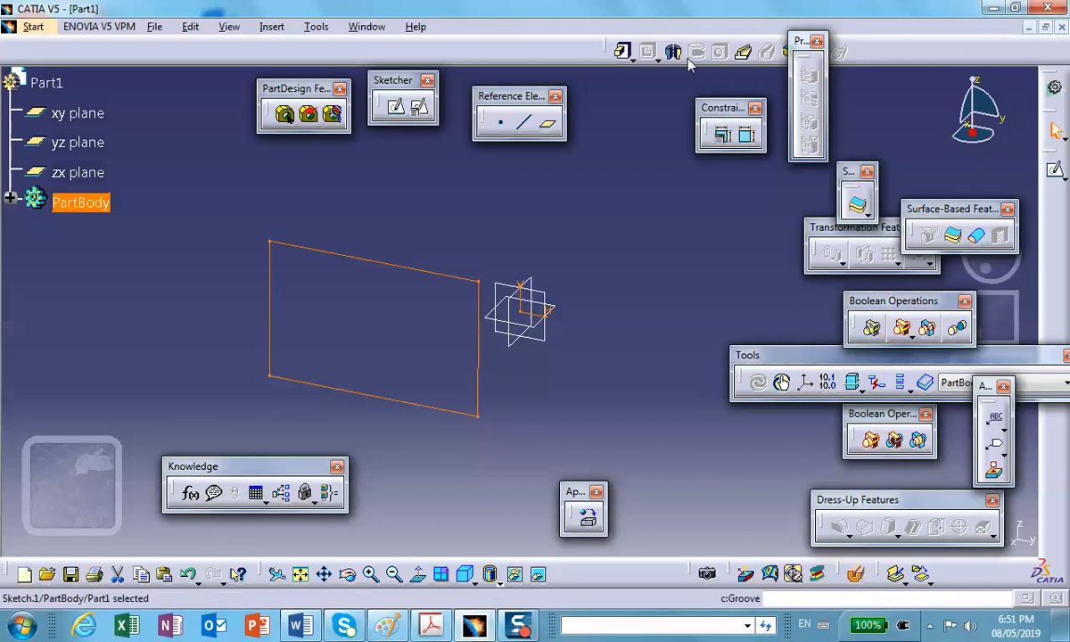
click(622, 51)
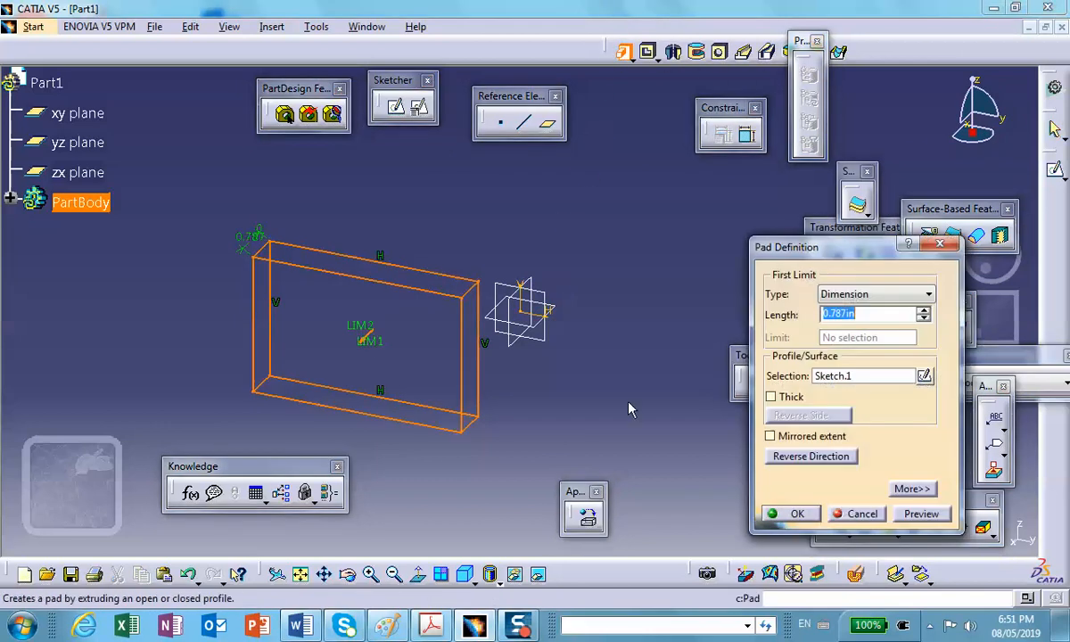
click(789, 514)
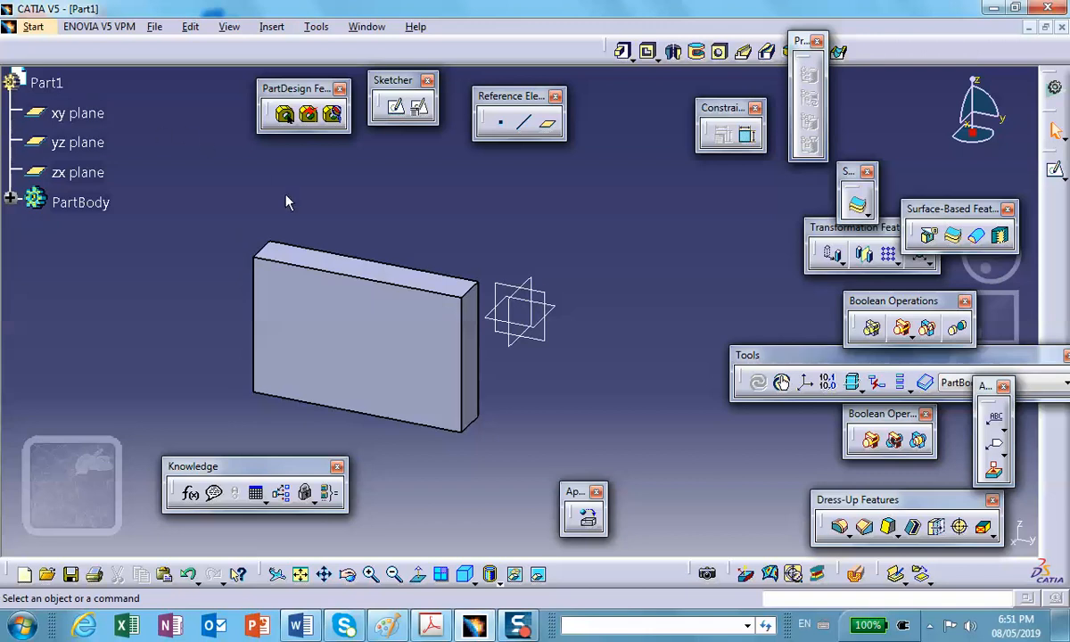
Move the Dress-Up Features toolbar further into the window, and reposition and shrink the specification tree
drag(887, 502, 761, 477)
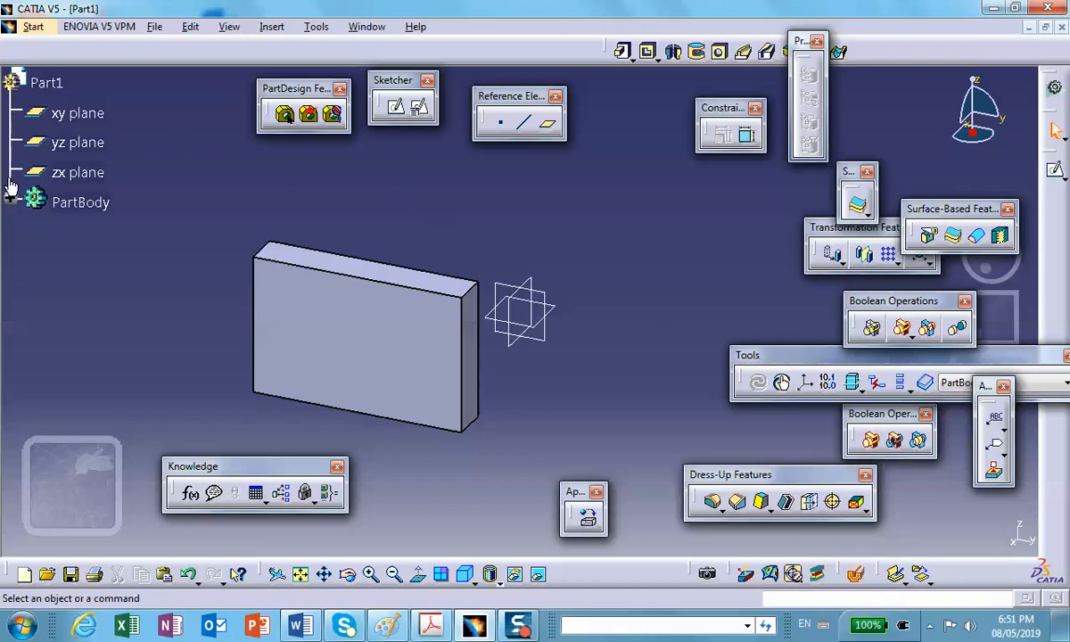
click(11, 132)
click(12, 132)
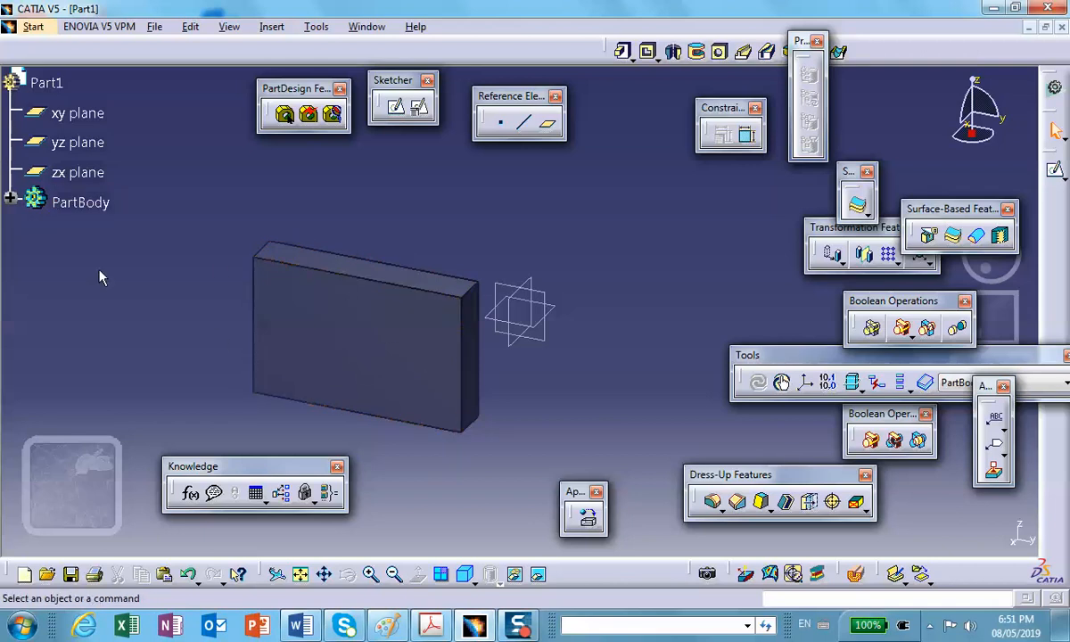
click(11, 148)
drag(12, 148, 42, 161)
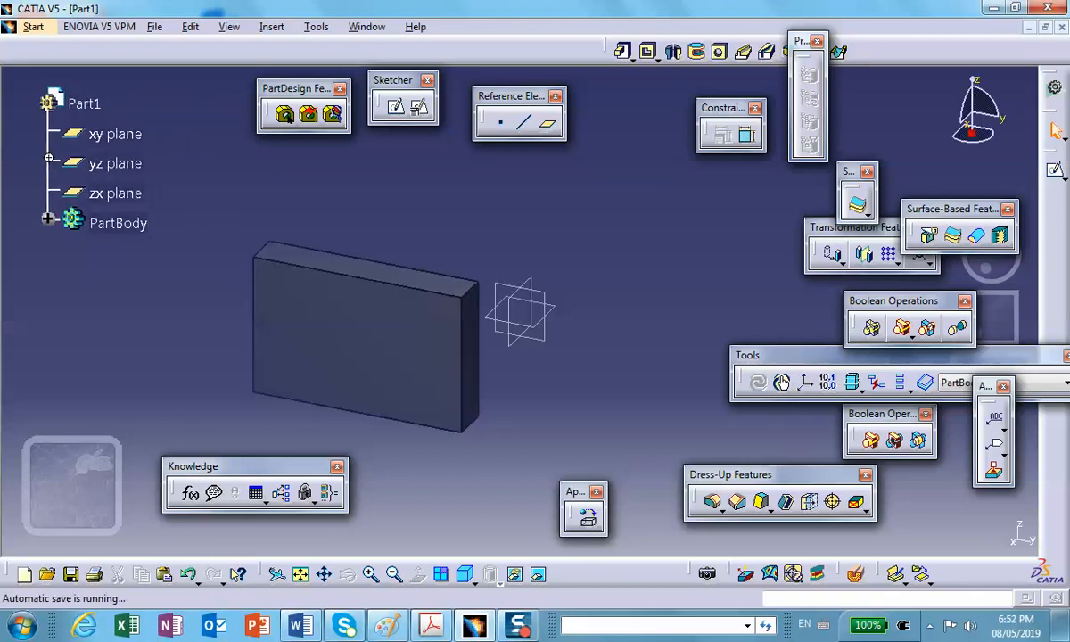
ctrl+drag(47, 147, 79, 136)
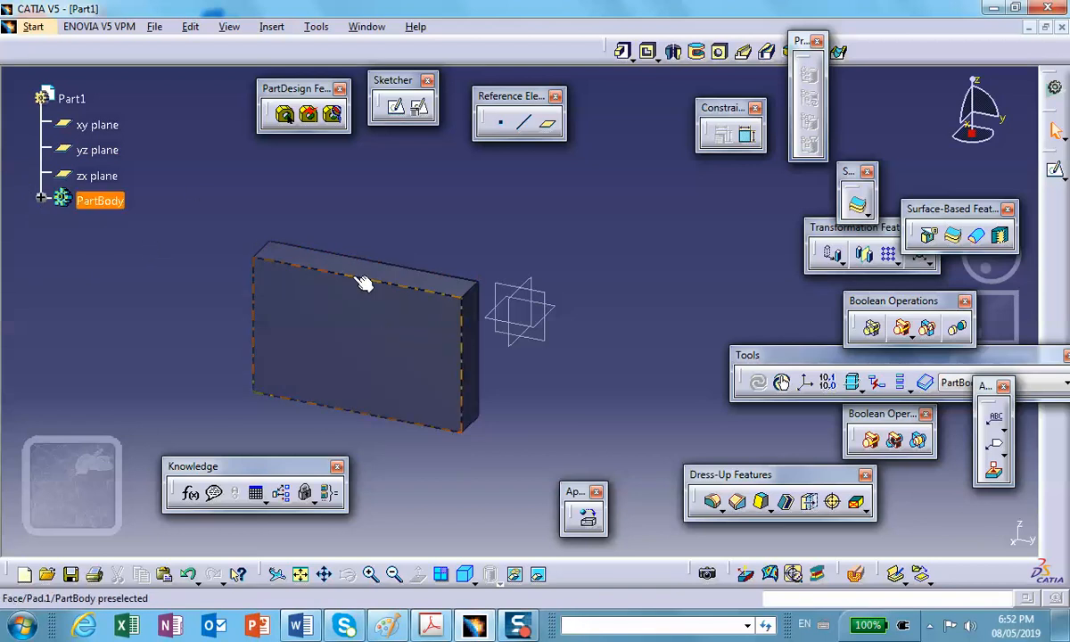
click(267, 252)
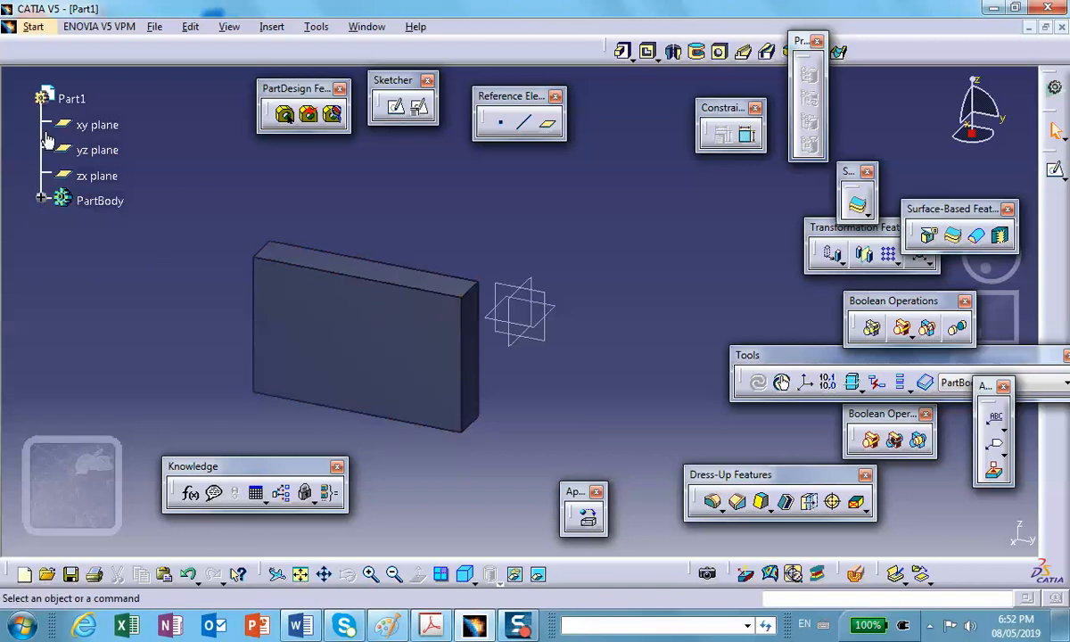
click(278, 250)
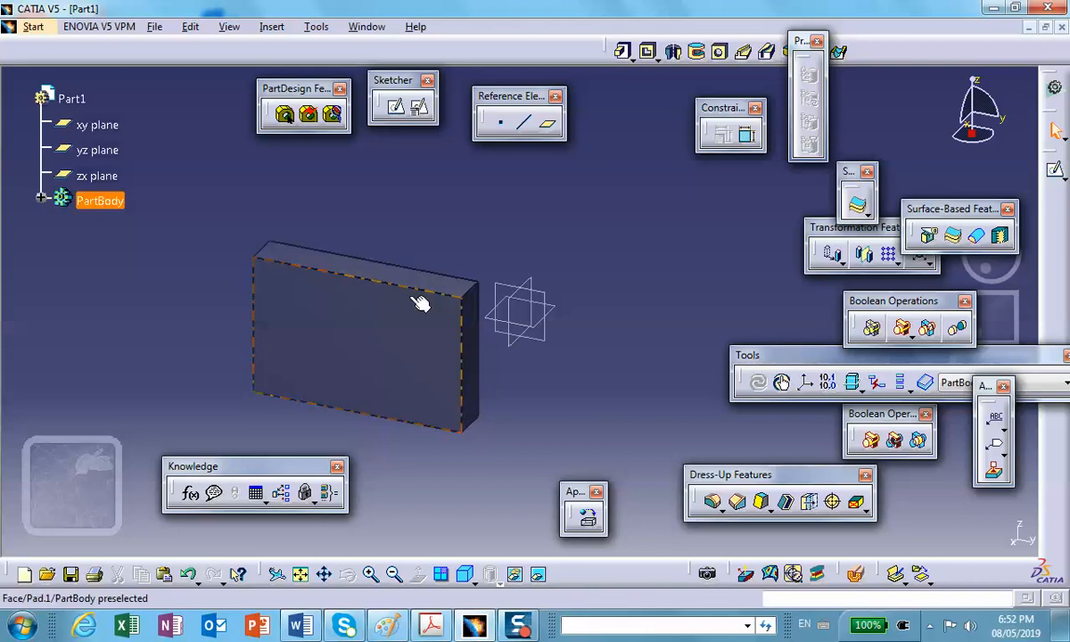
click(42, 132)
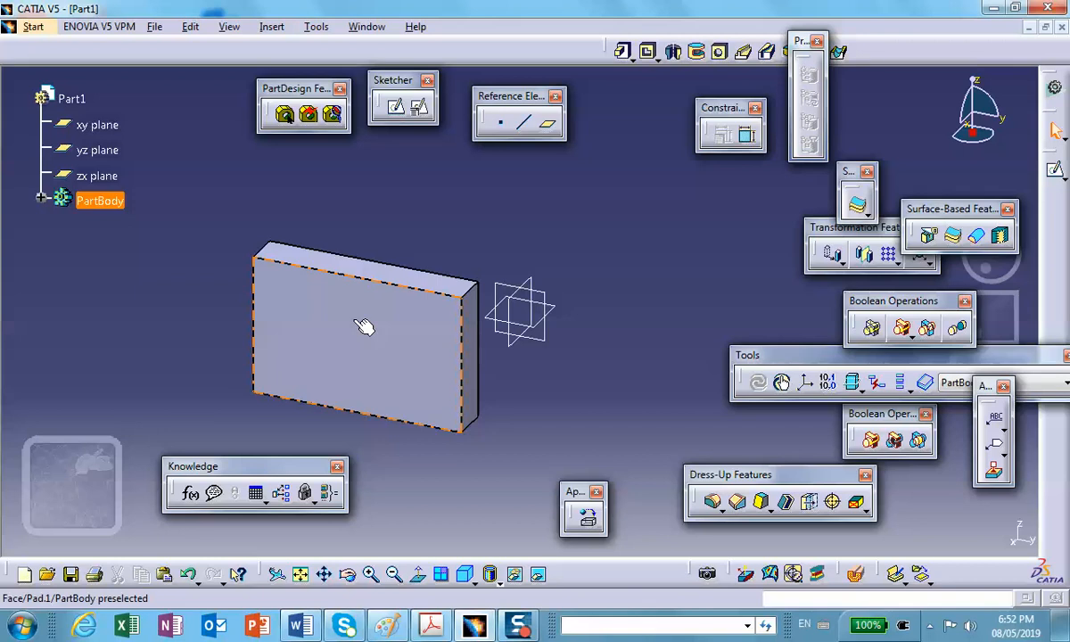
Hide and redisplay the specification tree several times, ending with it shown
key(F3)
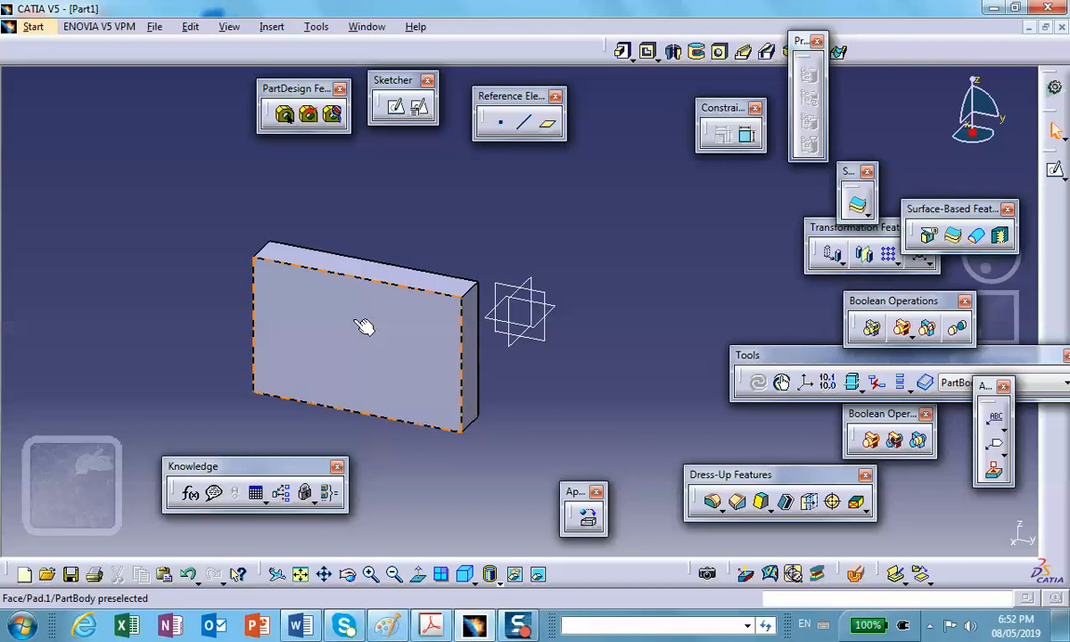
key(F3)
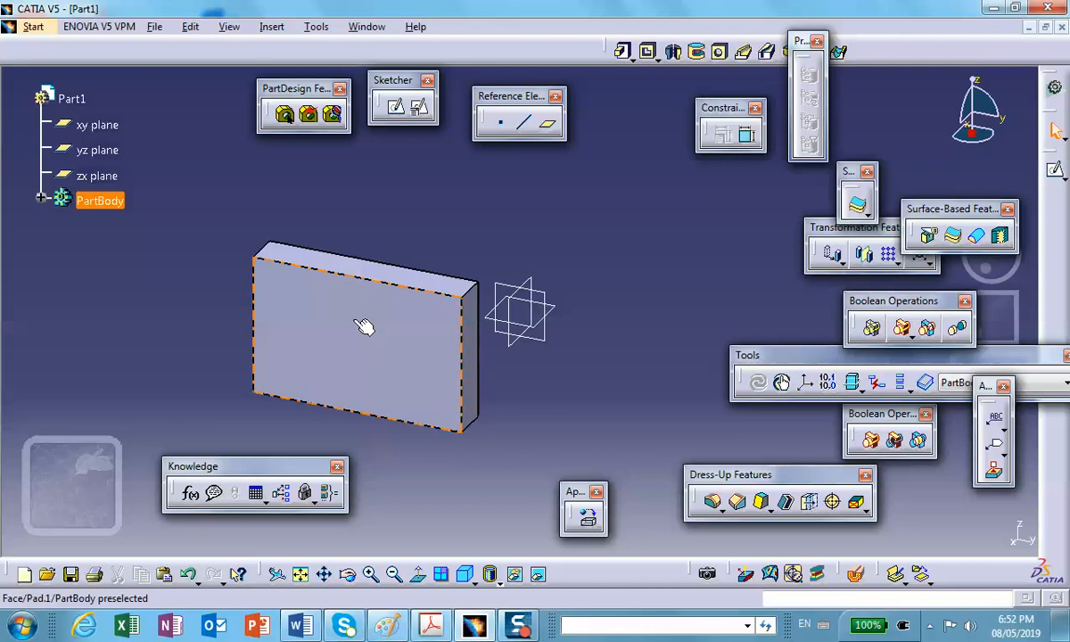
key(F3)
key(F3)
key(F3)
key(F3)
key(F3)
key(F3)
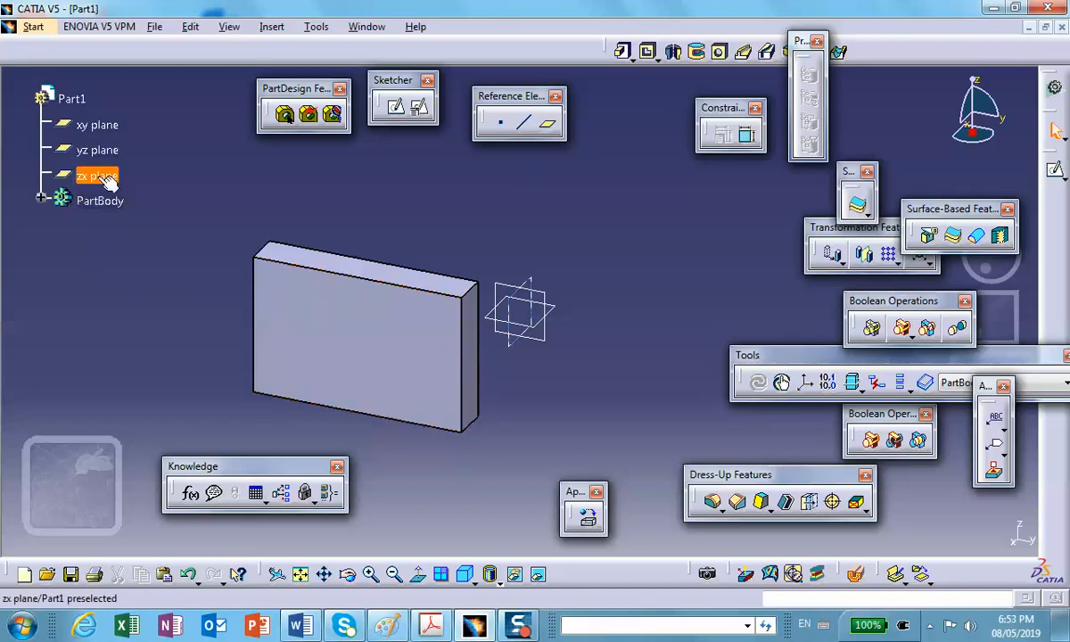
Shrink the specification tree until it practically vanishes, then refit it at a readable size and make the geometry active again
click(43, 129)
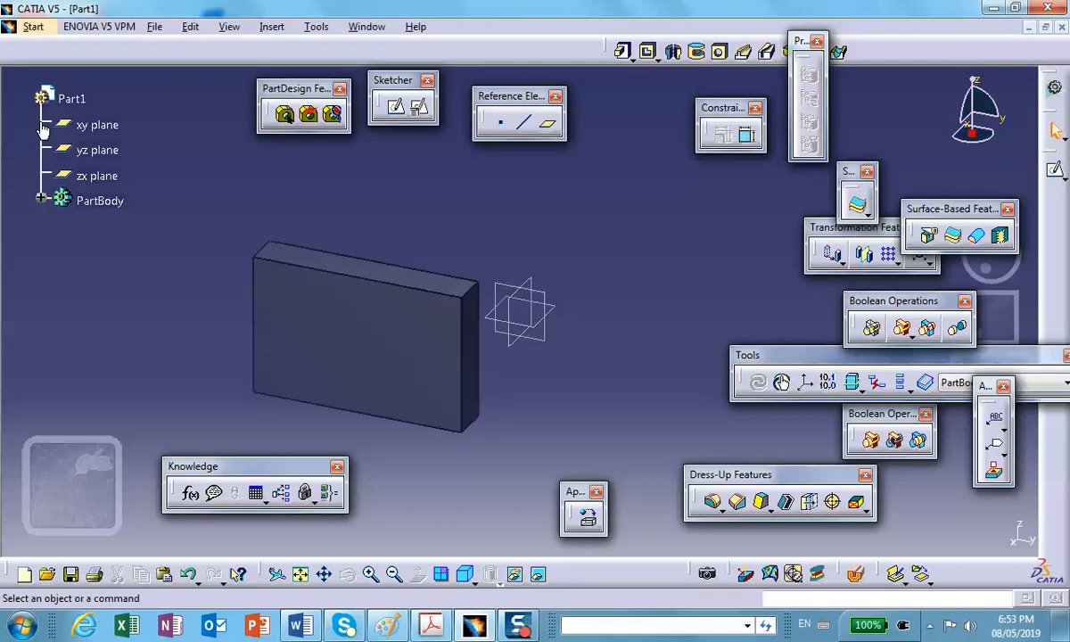
ctrl+middle_drag(41, 121, 347, 464)
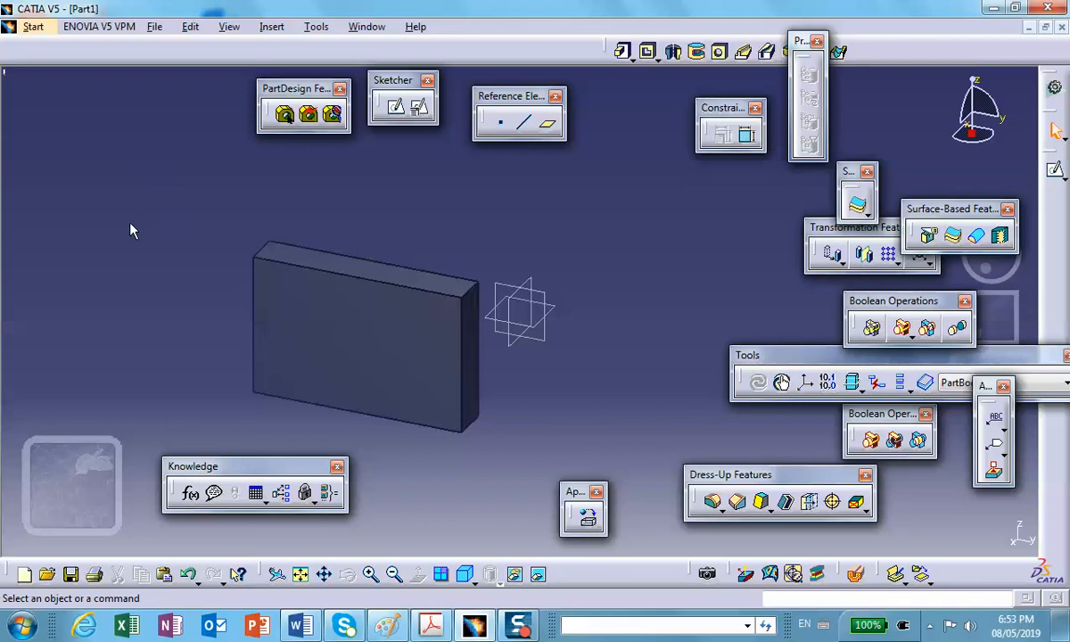
key(F3)
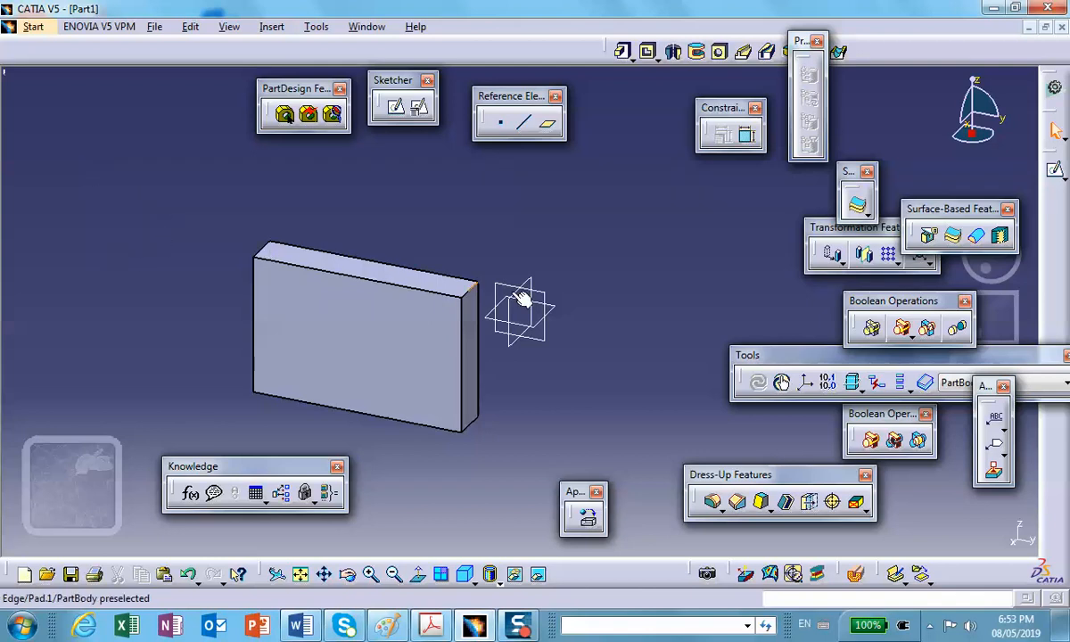
click(1018, 535)
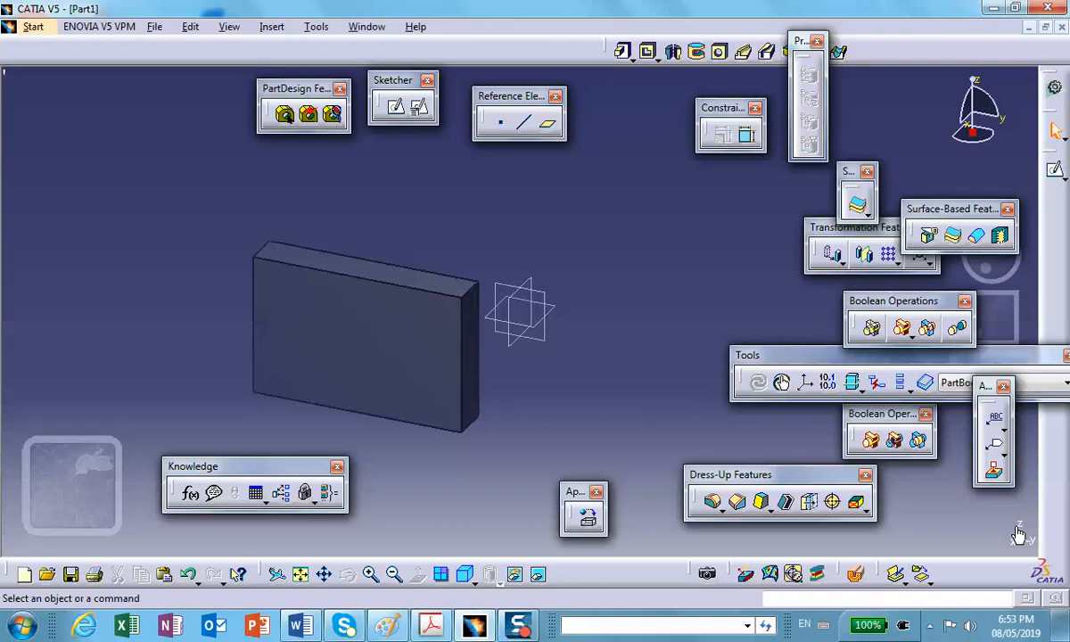
click(302, 576)
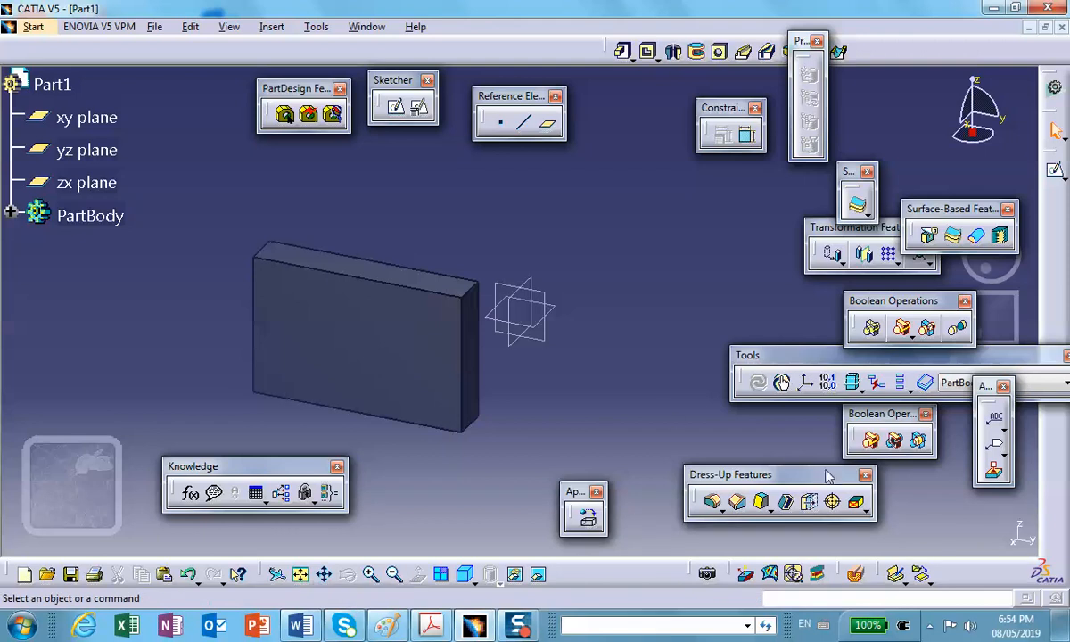
click(1019, 537)
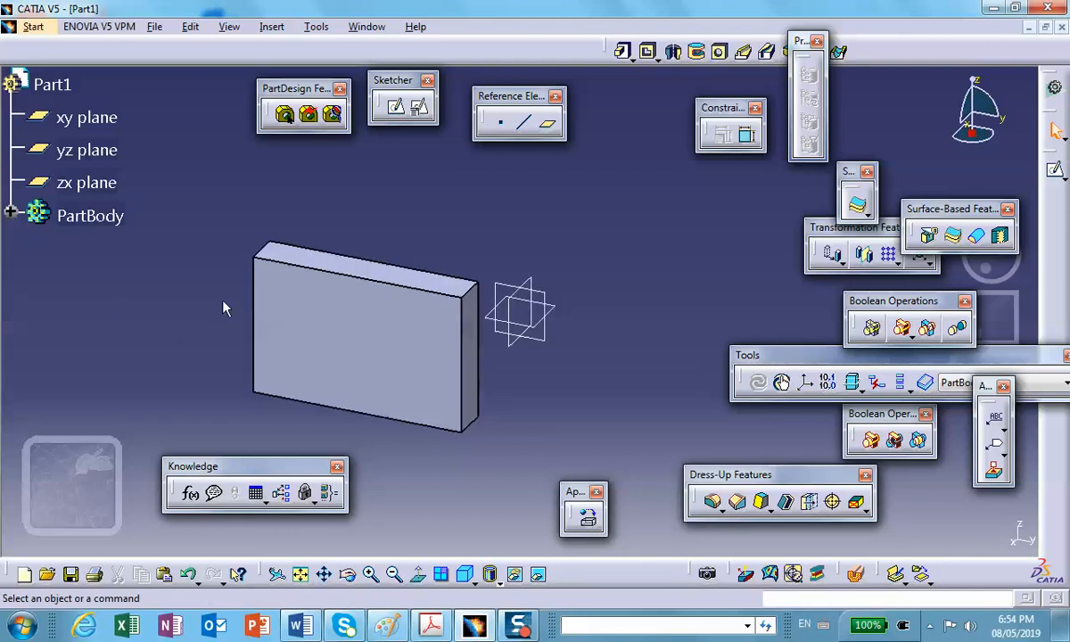
Open Sketch.1 under Pad.1 for editing and add a length dimension above the rectangle's upper edge
middle_drag(223, 307, 172, 300)
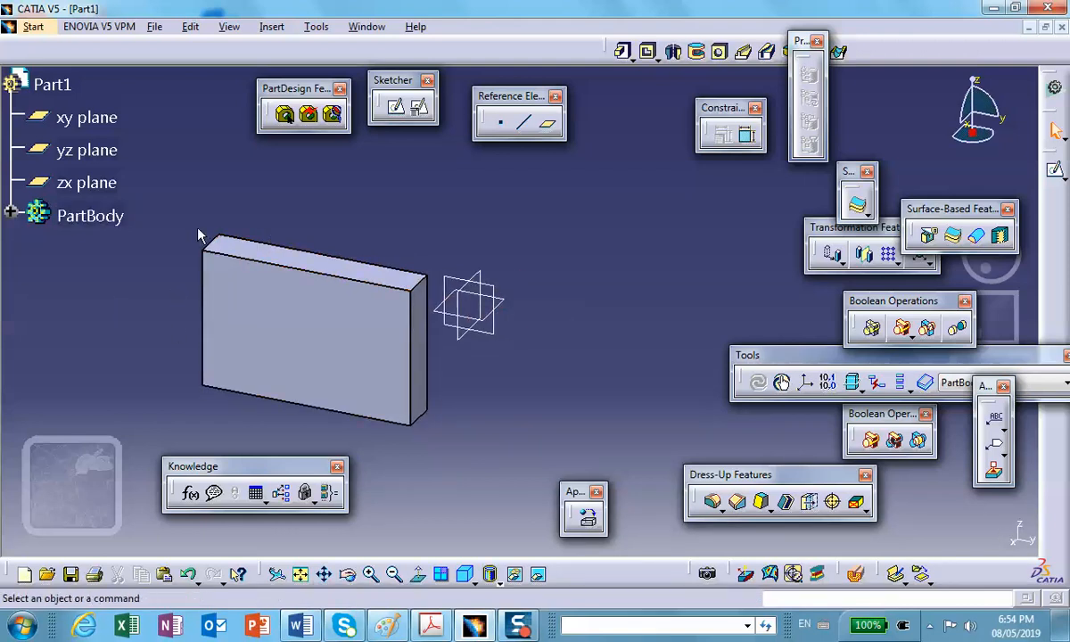
click(10, 213)
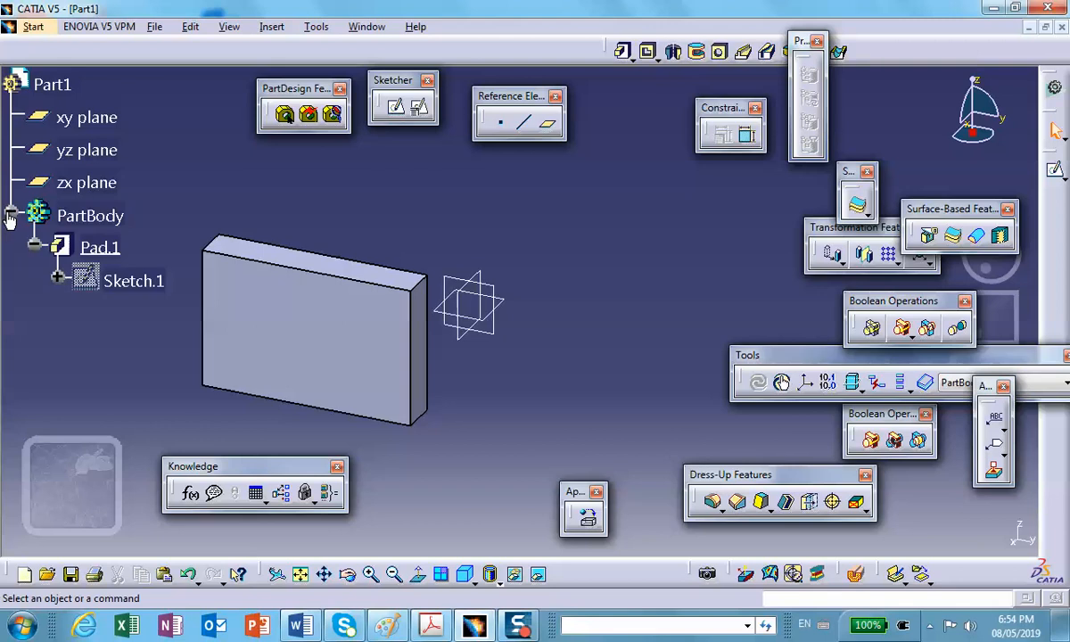
double_click(152, 281)
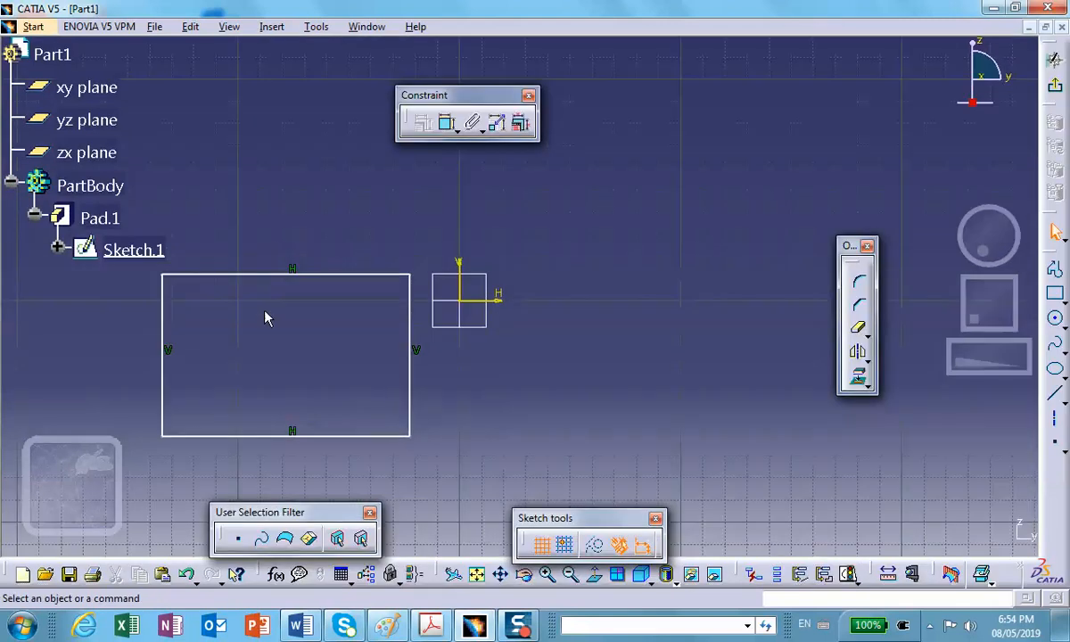
click(445, 124)
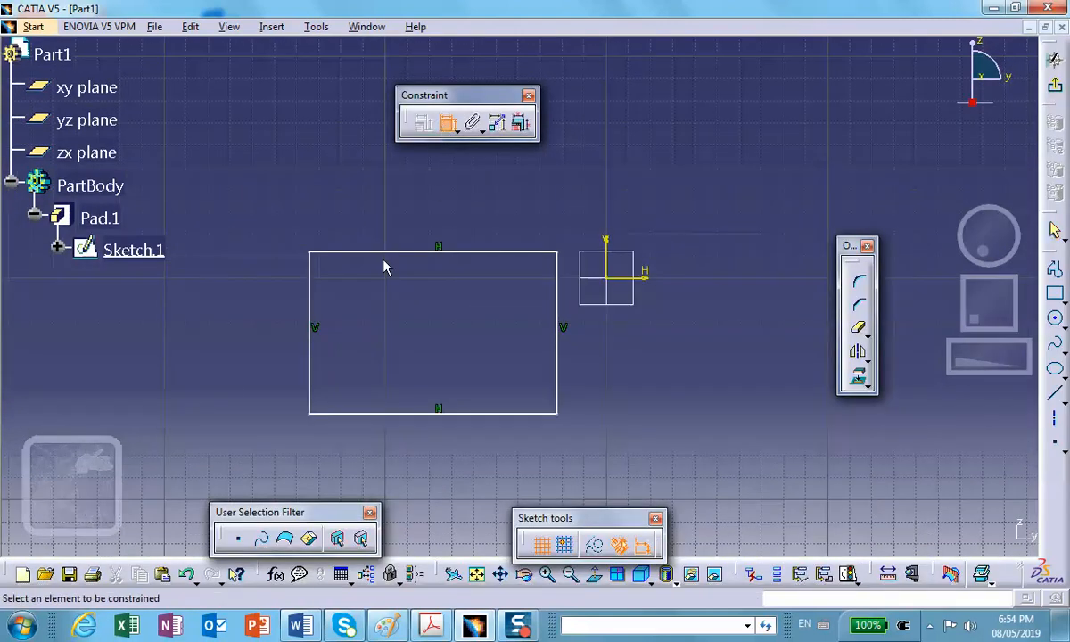
click(395, 253)
click(414, 200)
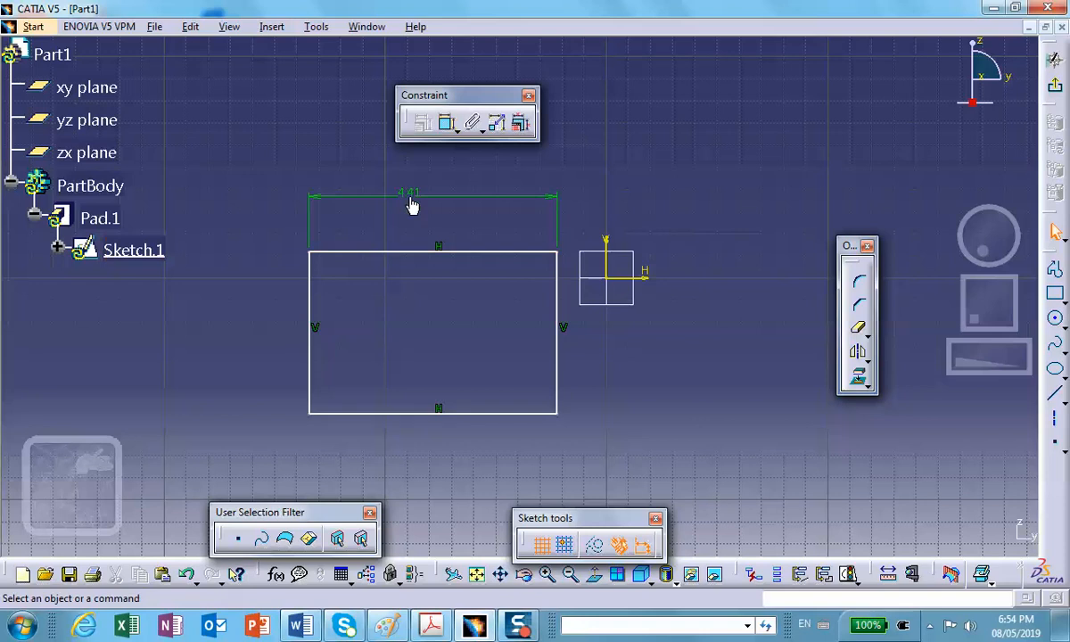
Open the definition of the upper edge's length dimension, accept it, and exit the sketch
double_click(416, 195)
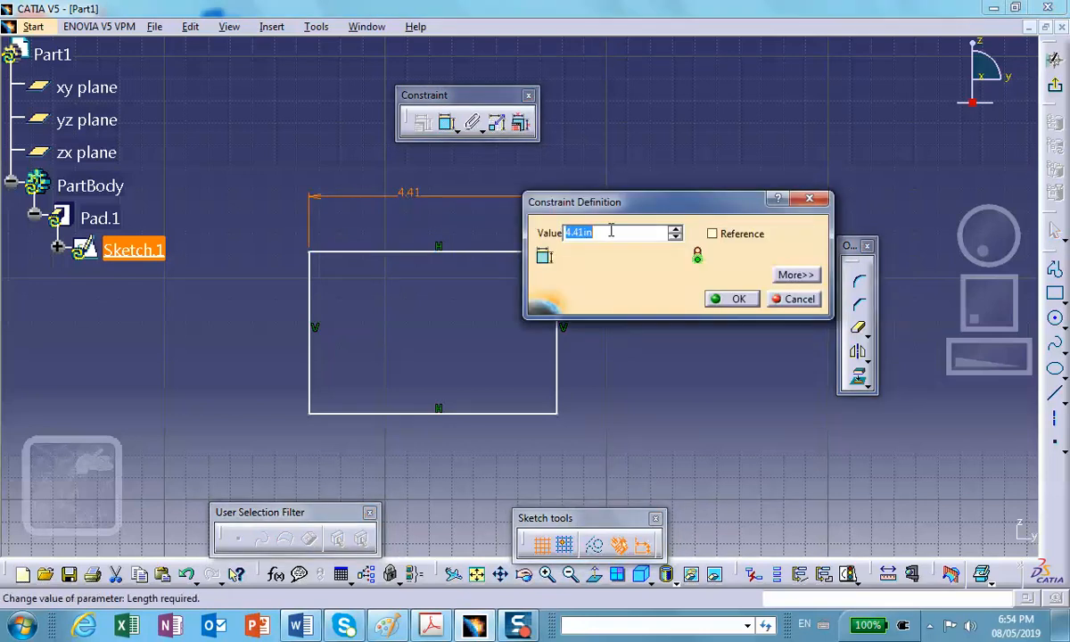
click(731, 299)
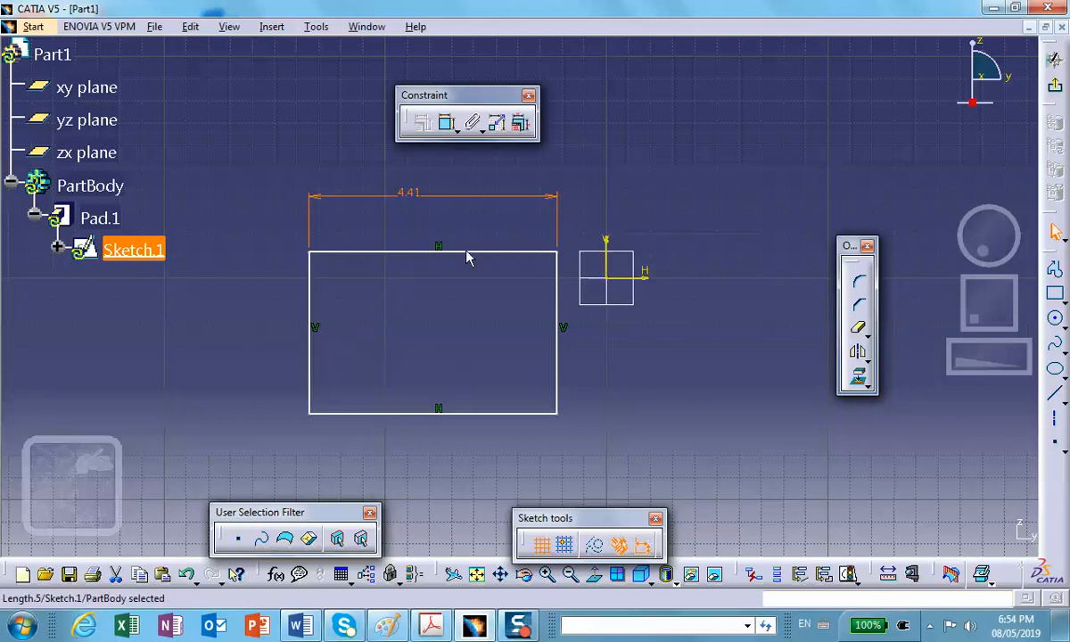
click(710, 220)
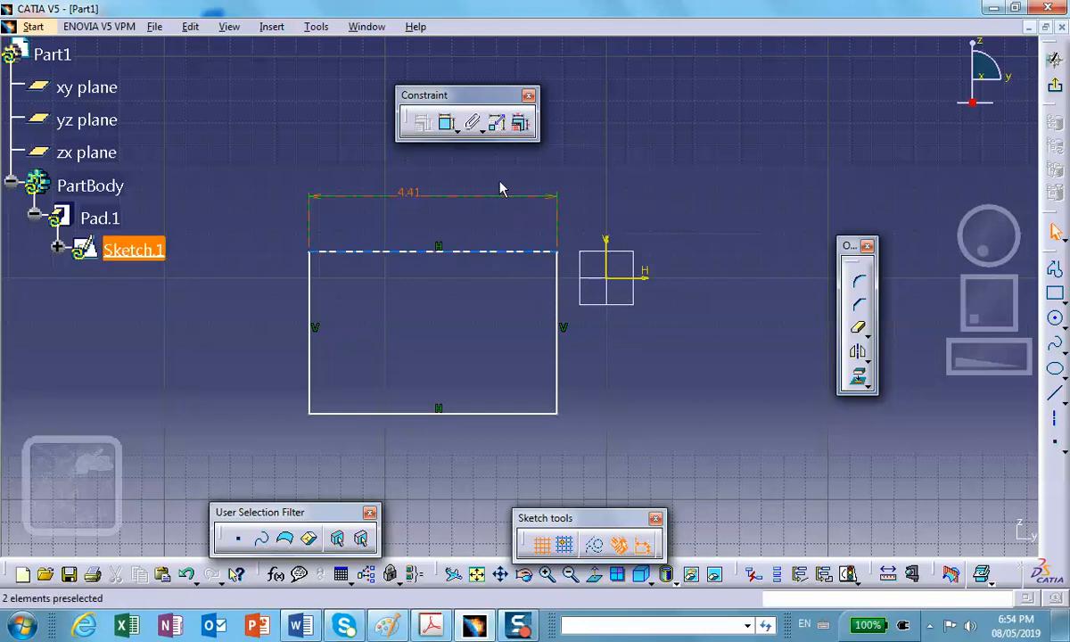
click(1054, 58)
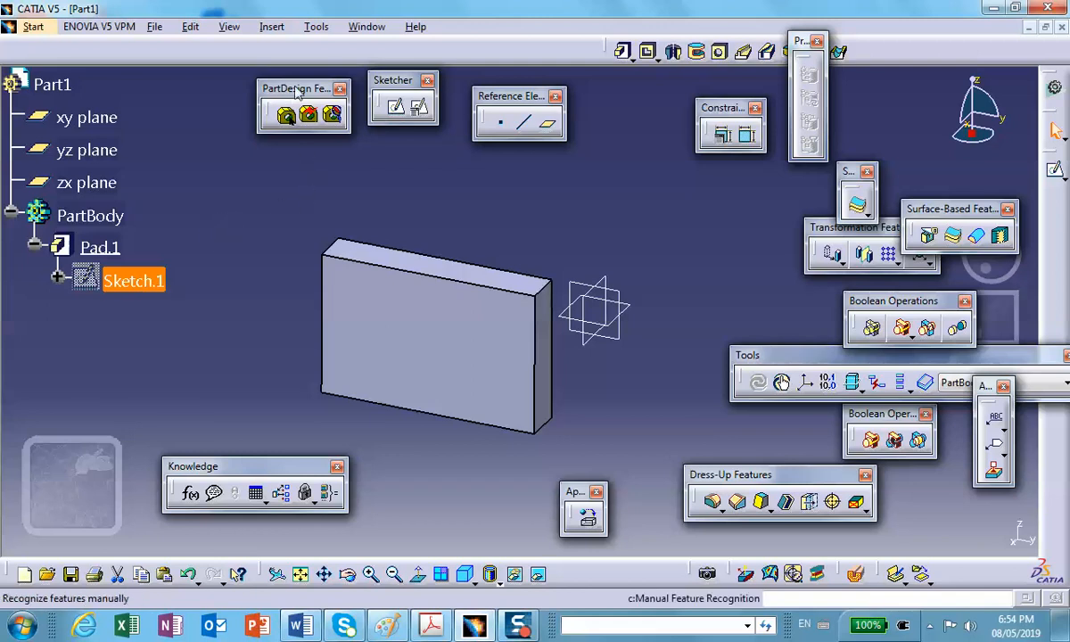
Open the program options and show the Visualization settings of the general Display category
click(317, 28)
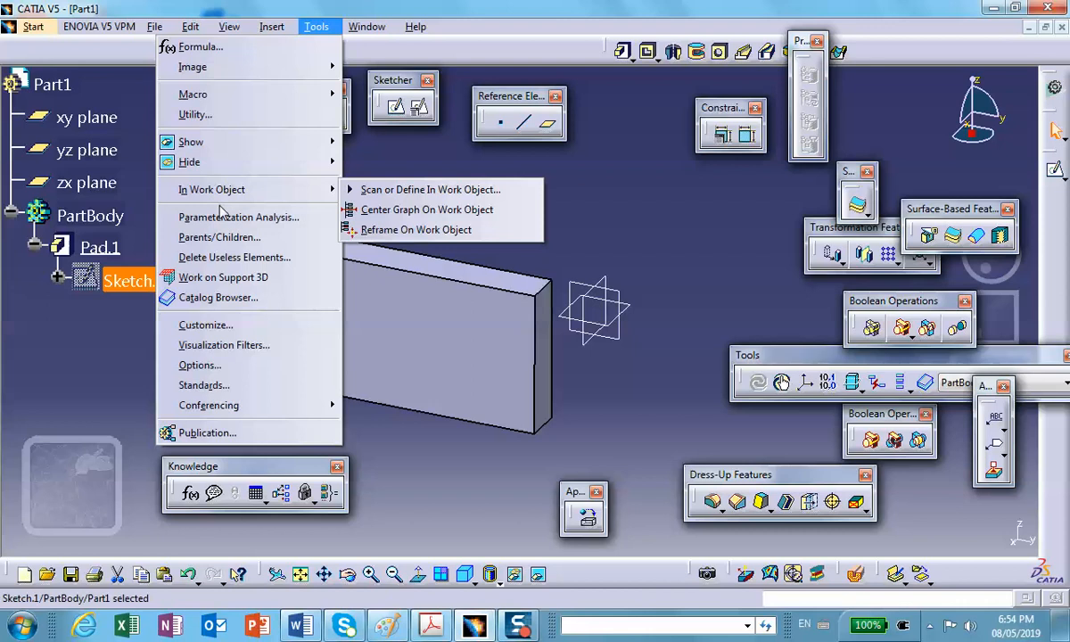
click(205, 365)
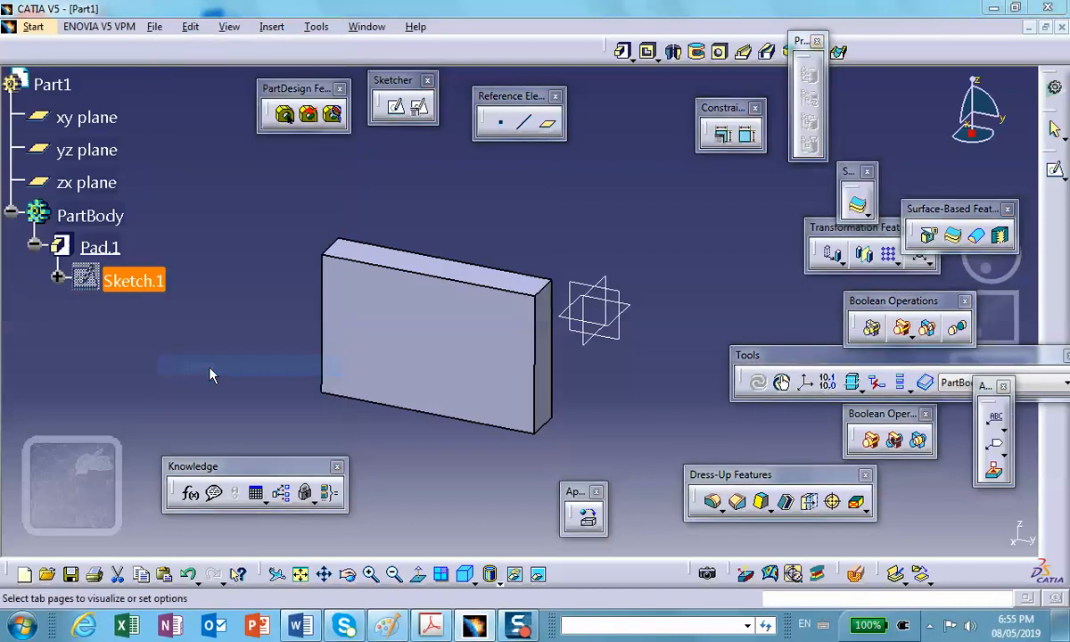
drag(620, 42, 400, 55)
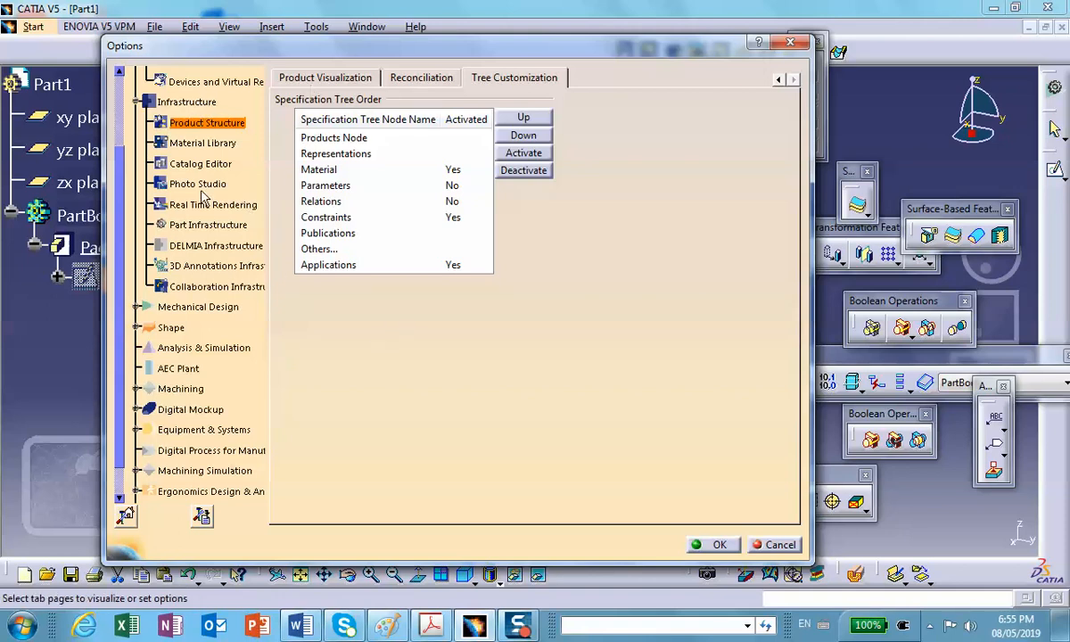
scroll(121, 290, up, 2)
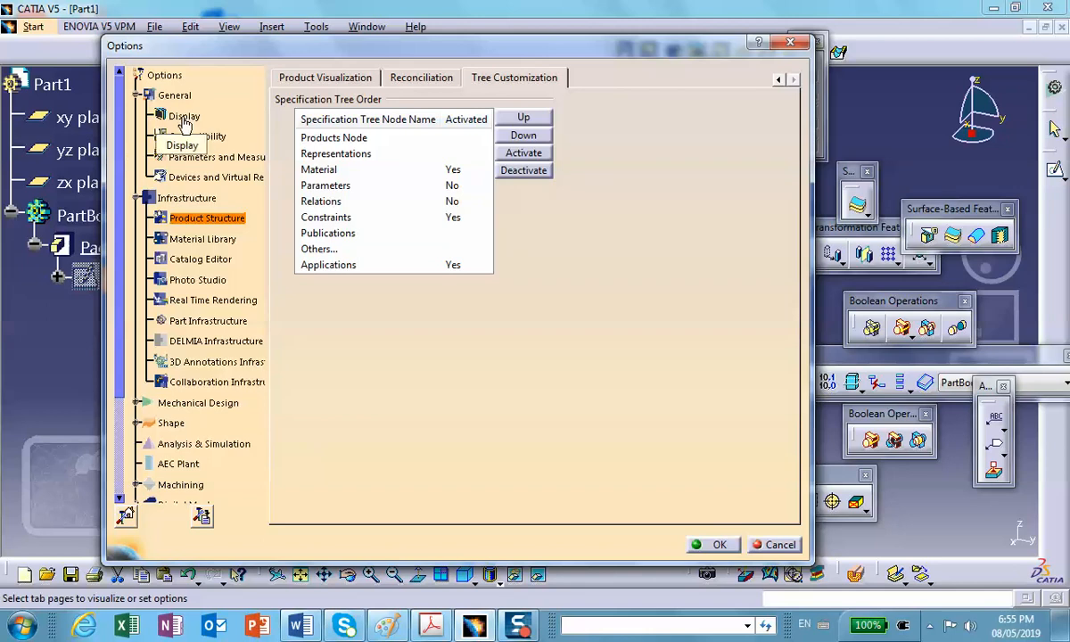
click(184, 117)
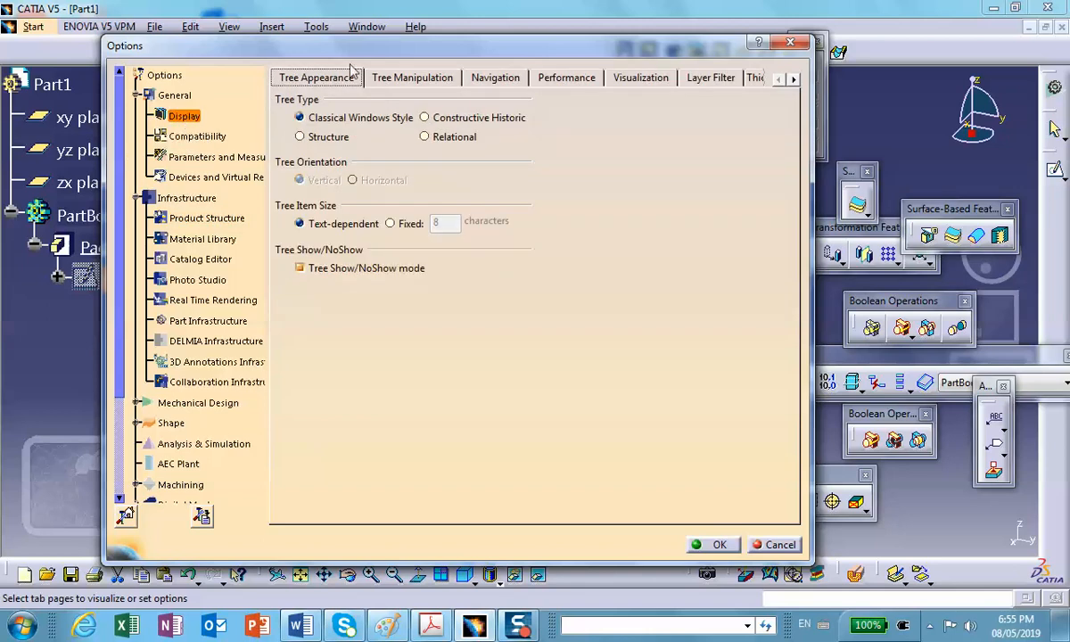
click(614, 78)
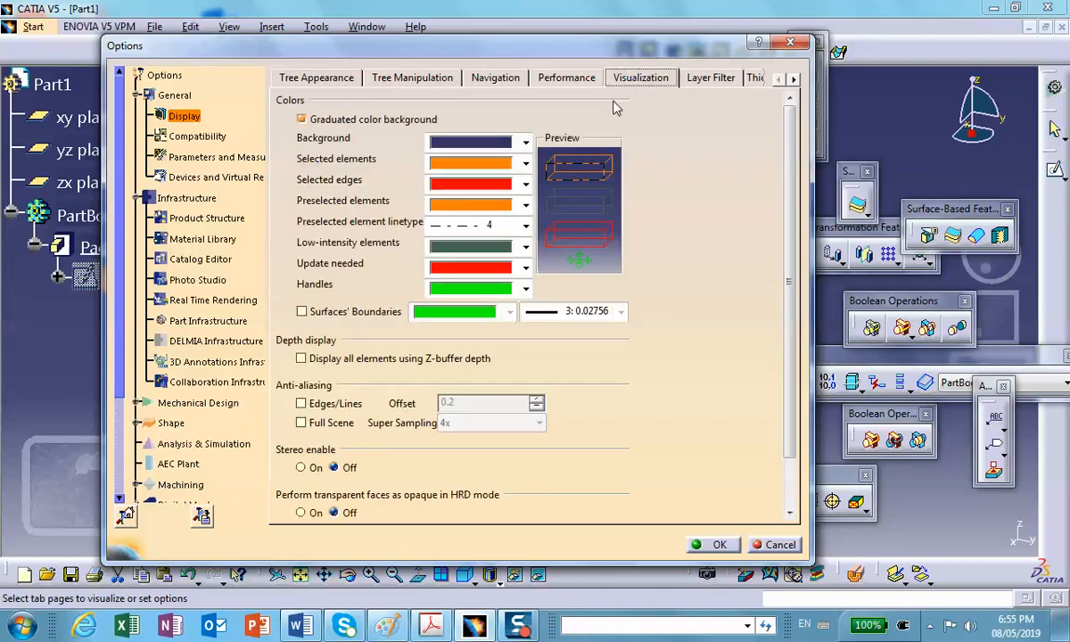
Look through the background color choices without picking one, and turn the graduated color background off and on again
click(525, 141)
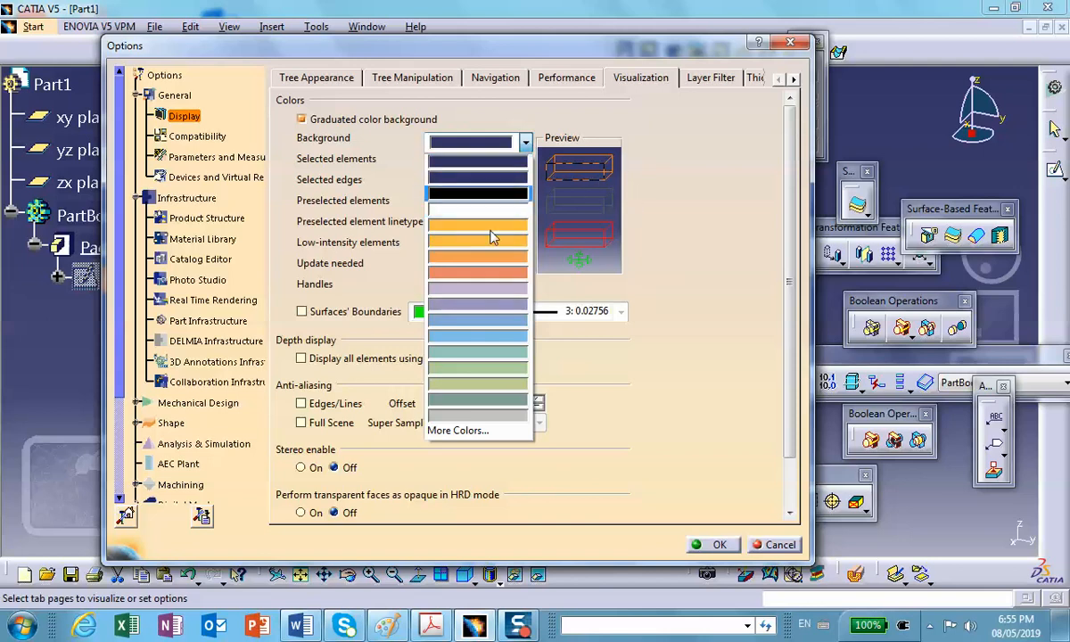
click(636, 146)
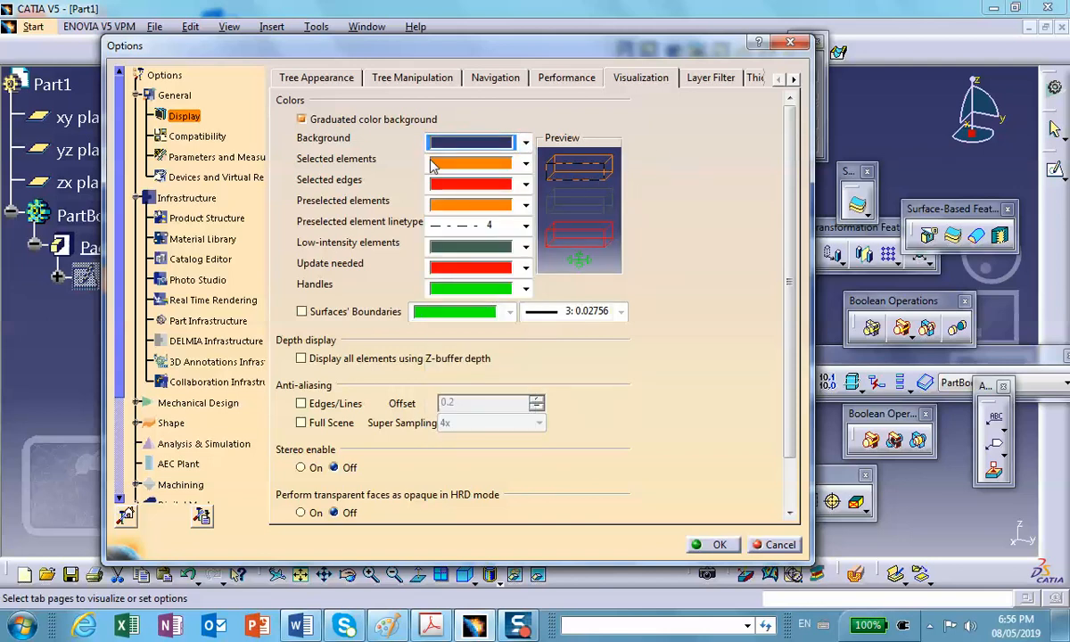
click(302, 119)
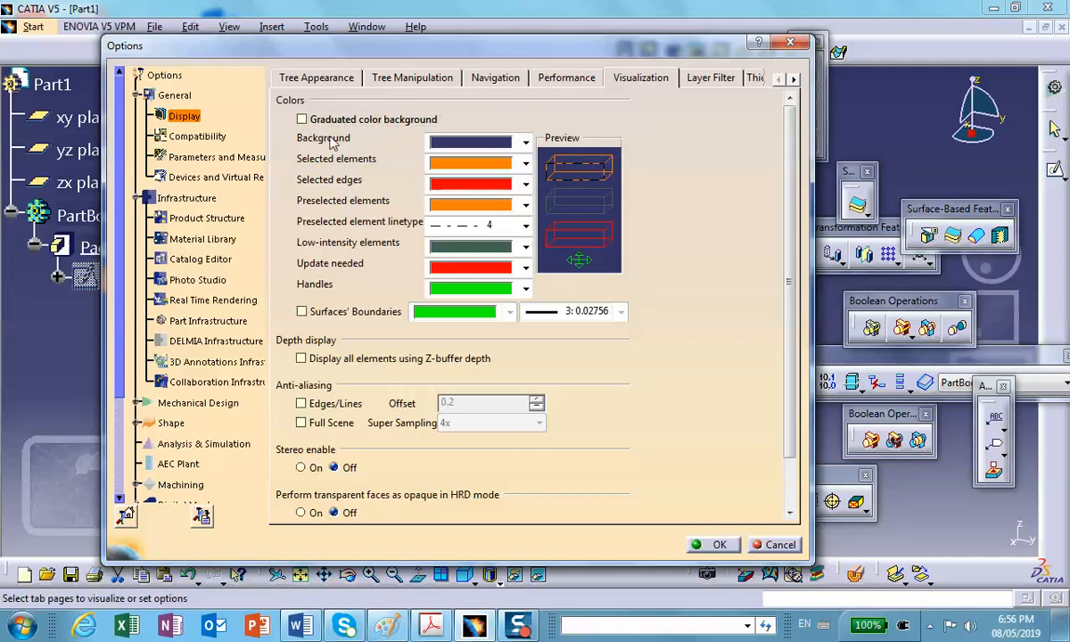
click(303, 119)
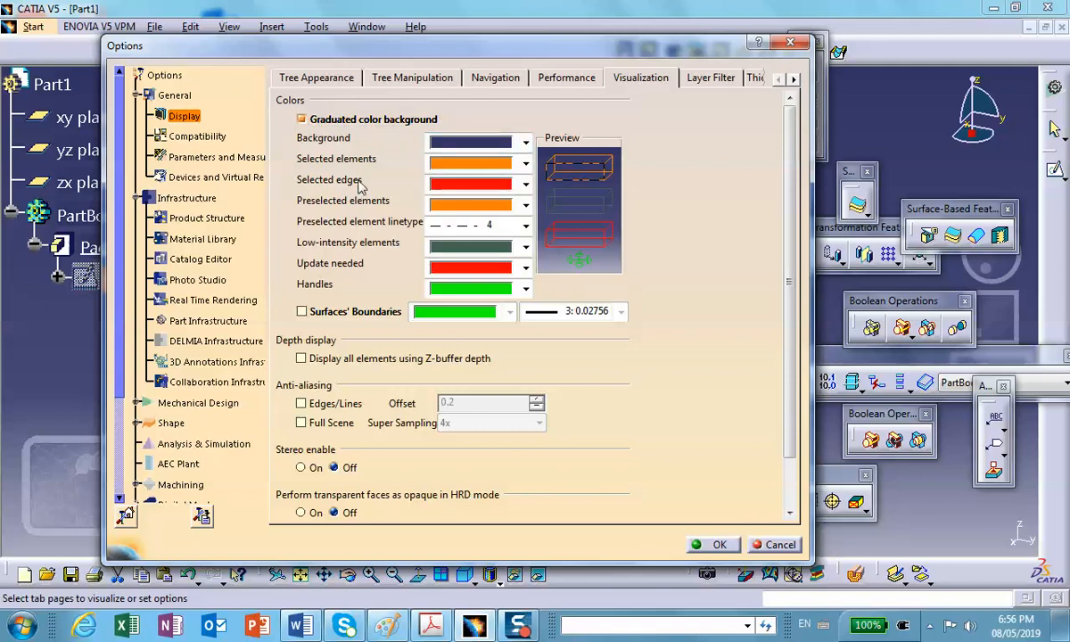
View the display Performance settings, and under Parameters and Measure set the default Length unit to Millimeter (mm)
click(571, 79)
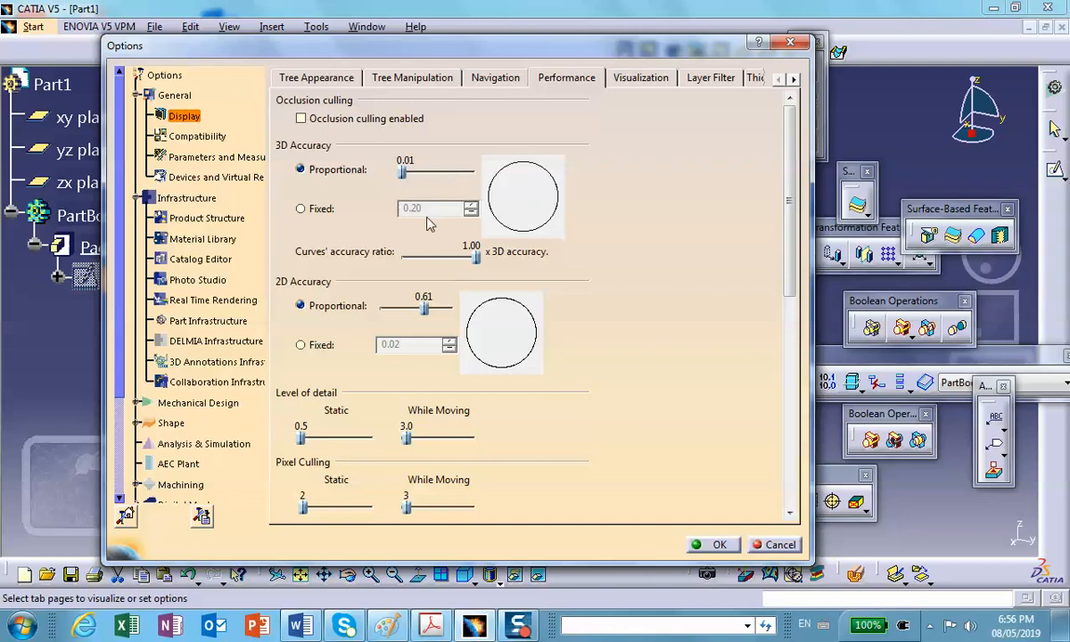
drag(485, 52, 583, 106)
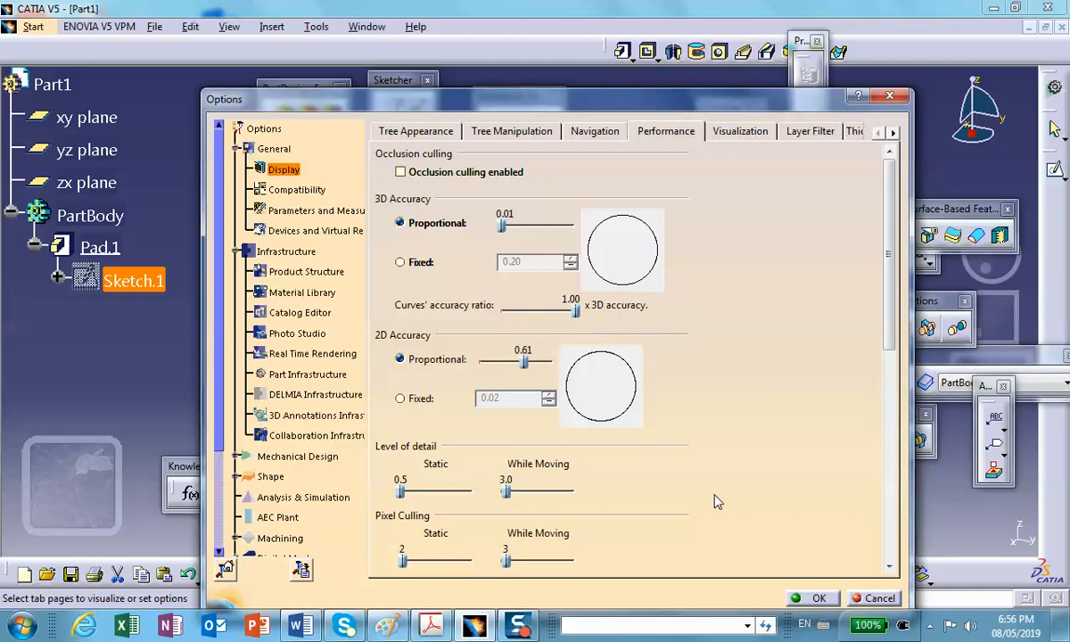
click(287, 211)
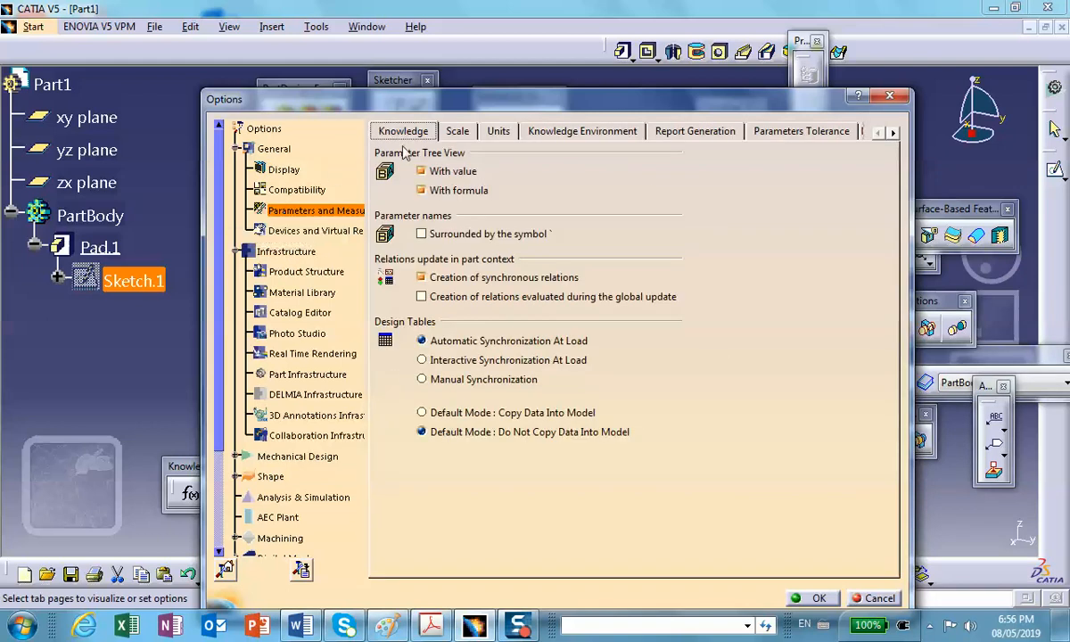
click(496, 131)
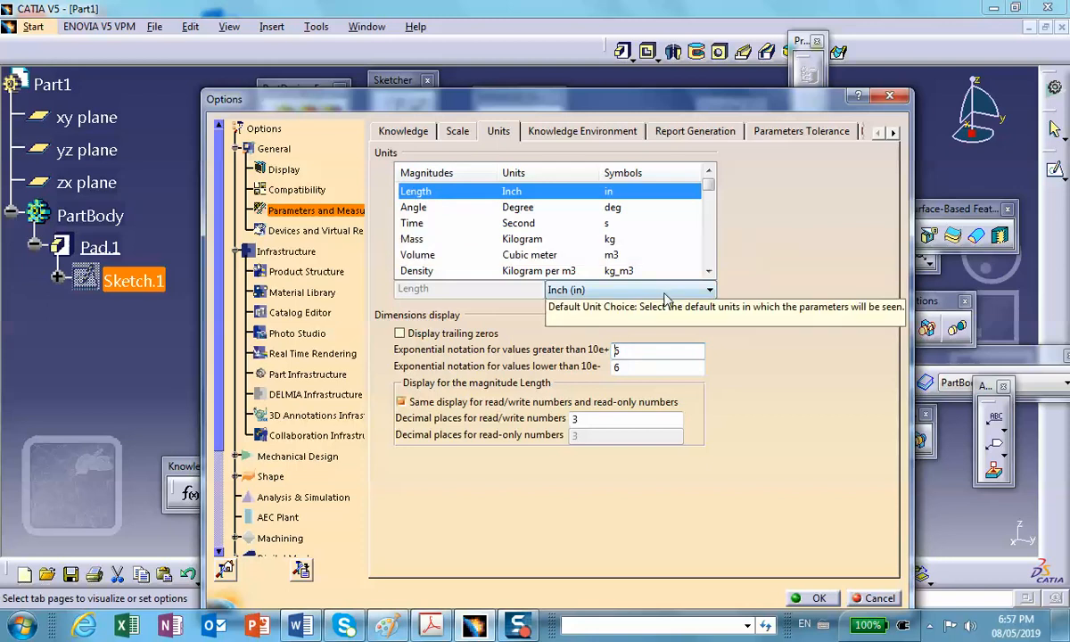
click(711, 291)
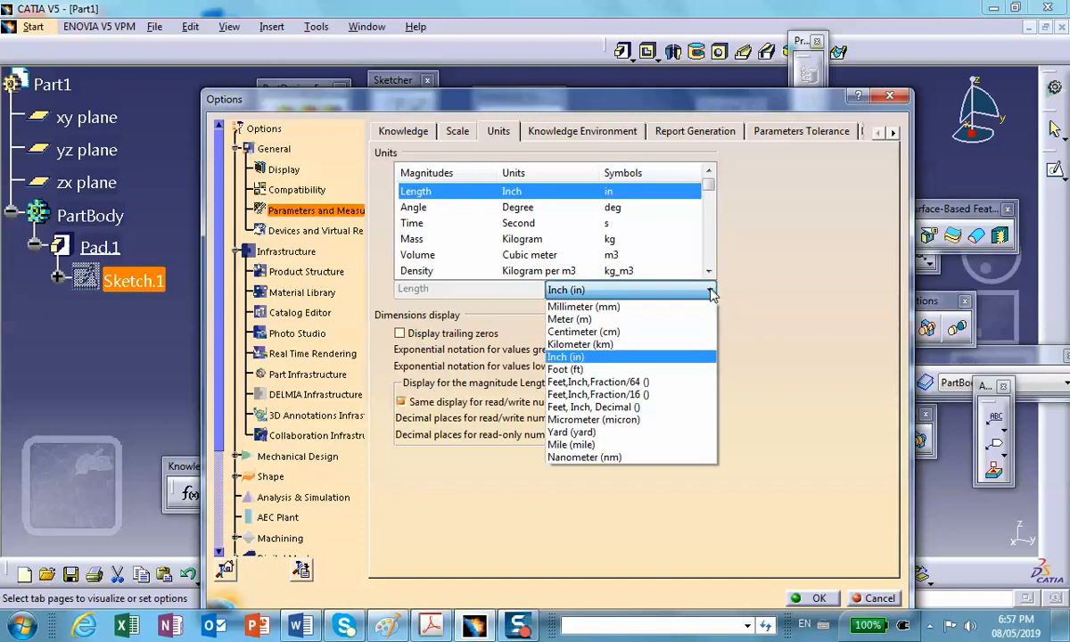
click(654, 307)
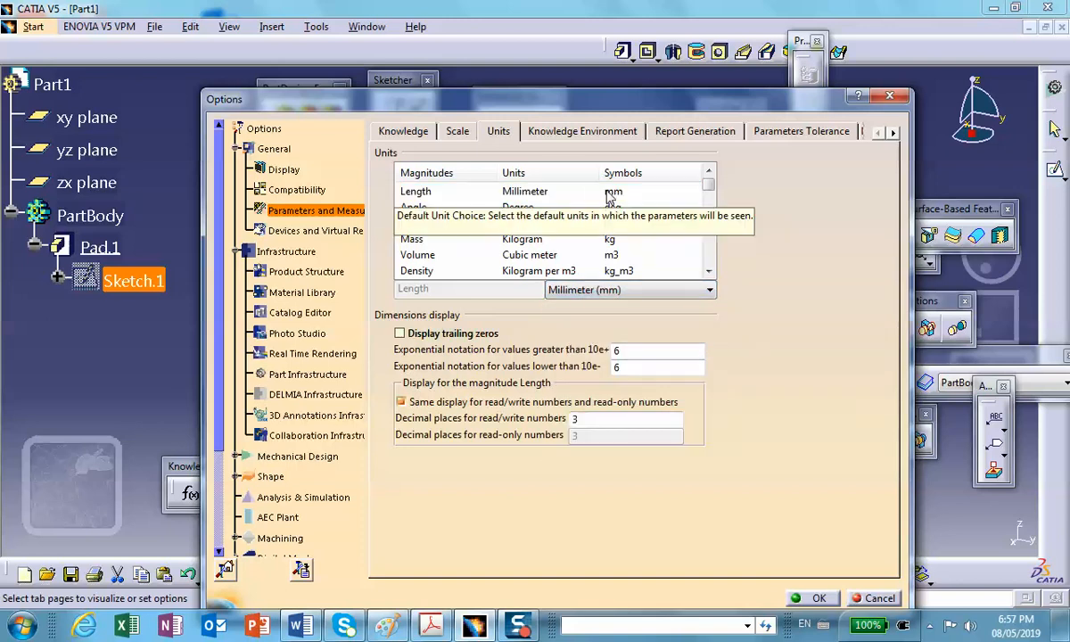
Sort the magnitudes by name, look through the Angle unit choices keeping Degree (deg), and accept the options
mouse_move(708, 188)
mouse_down()
mouse_move(711, 239)
mouse_move(709, 184)
mouse_up()
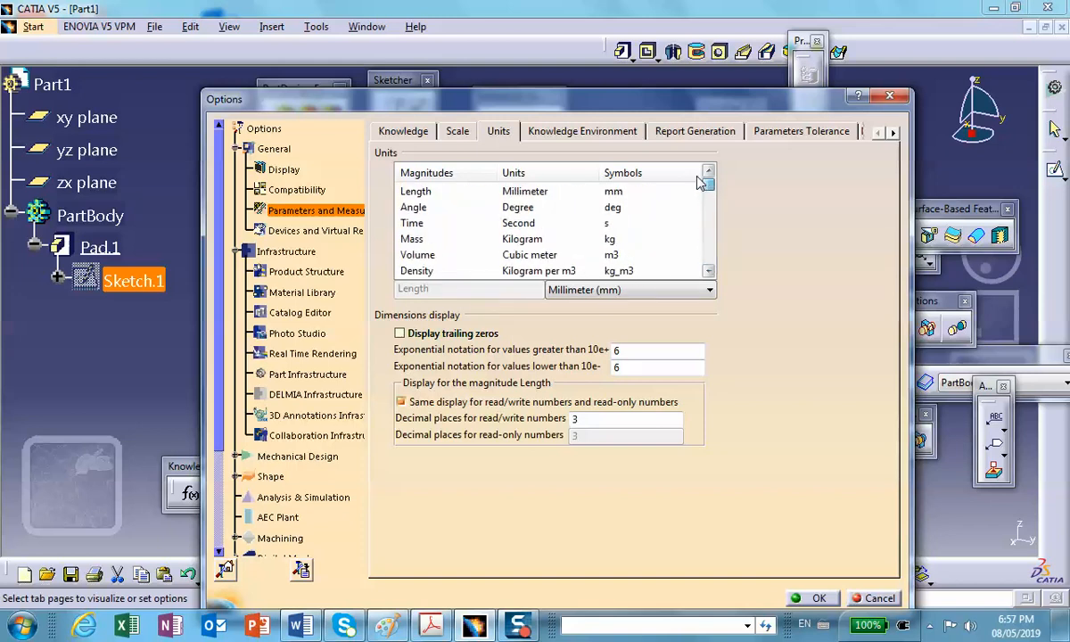
click(426, 174)
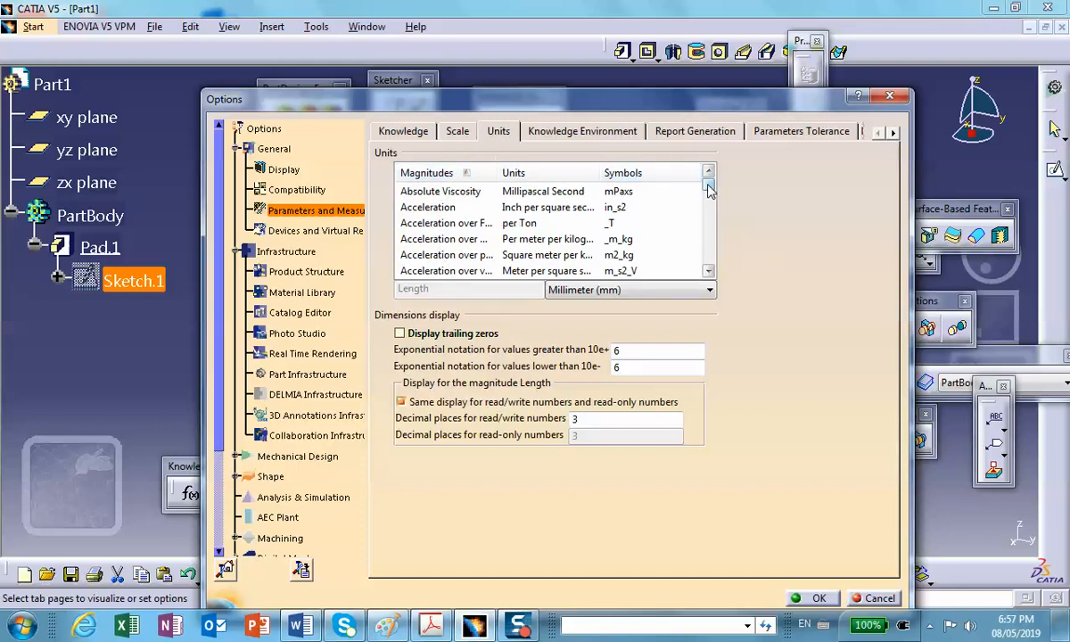
scroll(446, 196, down, 3)
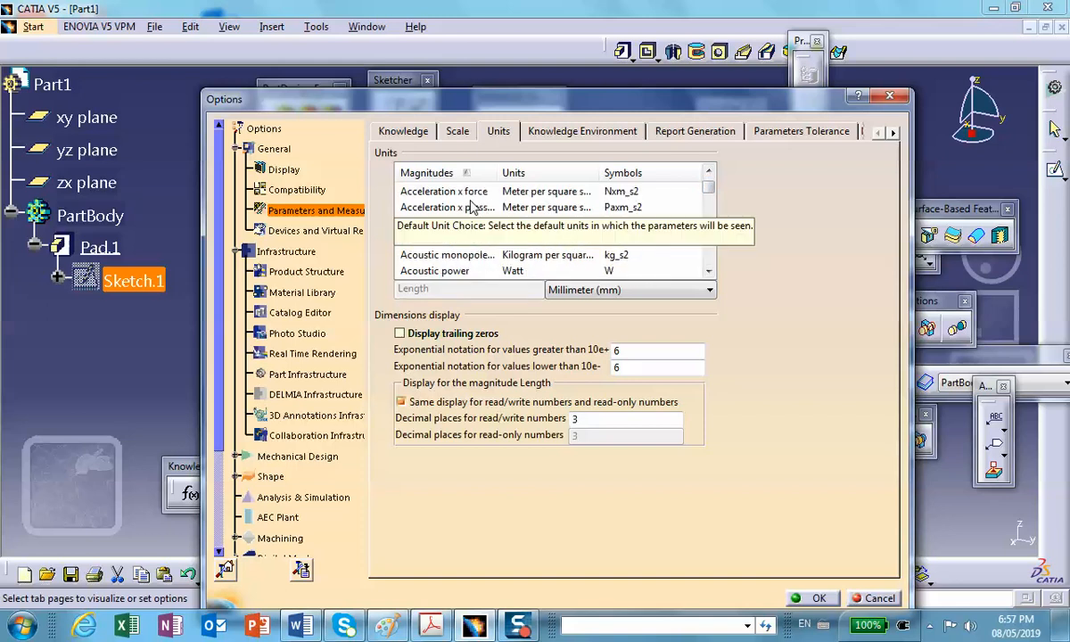
mouse_move(707, 188)
mouse_down()
mouse_move(705, 201)
mouse_move(708, 189)
mouse_up()
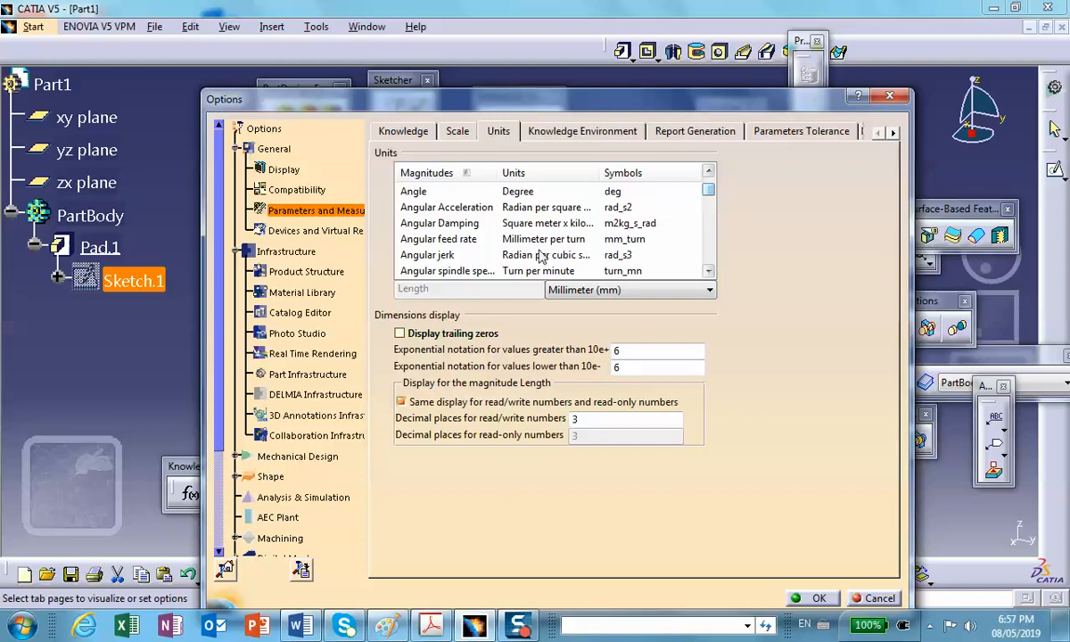
click(423, 193)
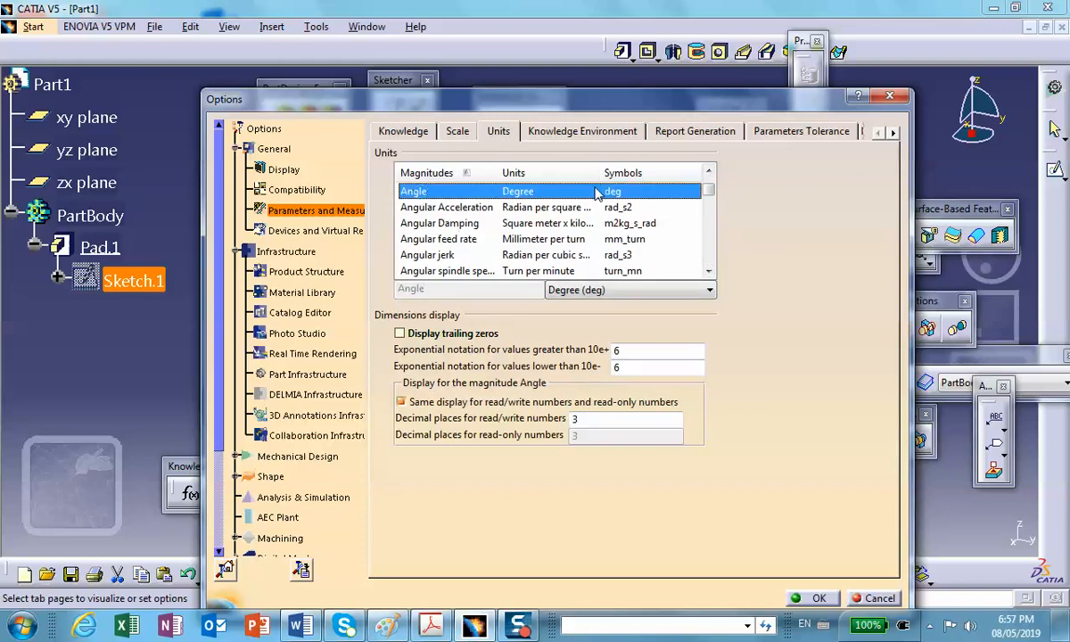
click(706, 290)
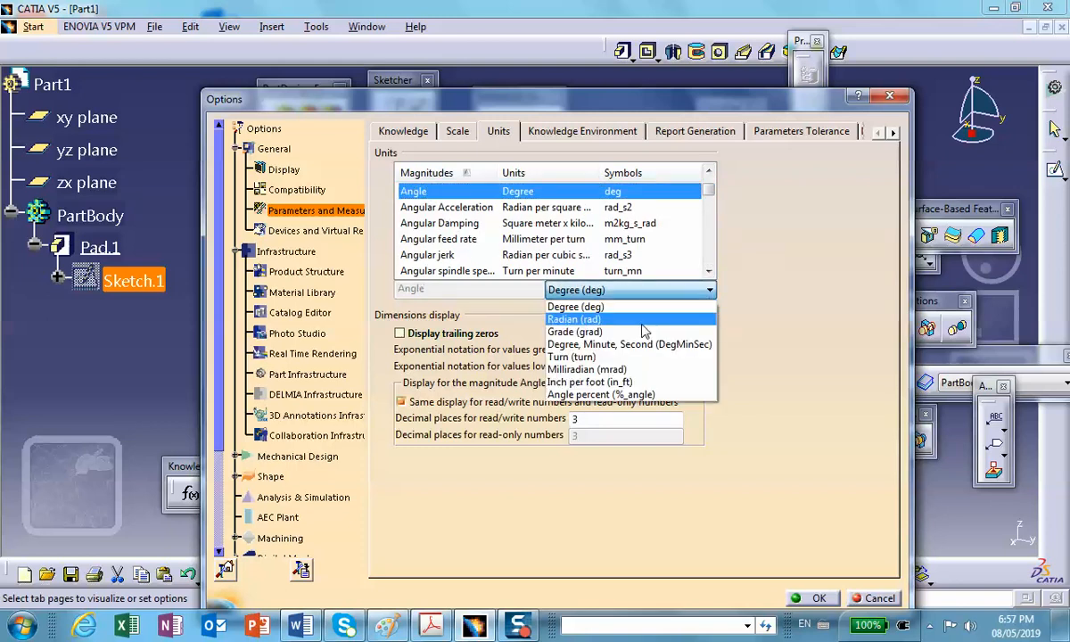
click(779, 187)
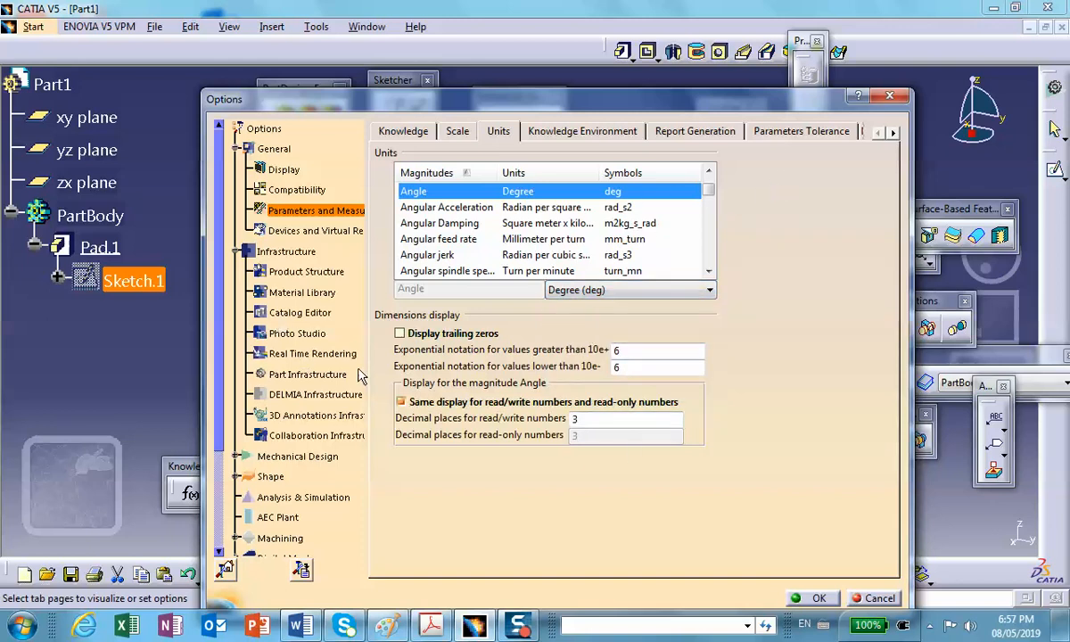
click(815, 600)
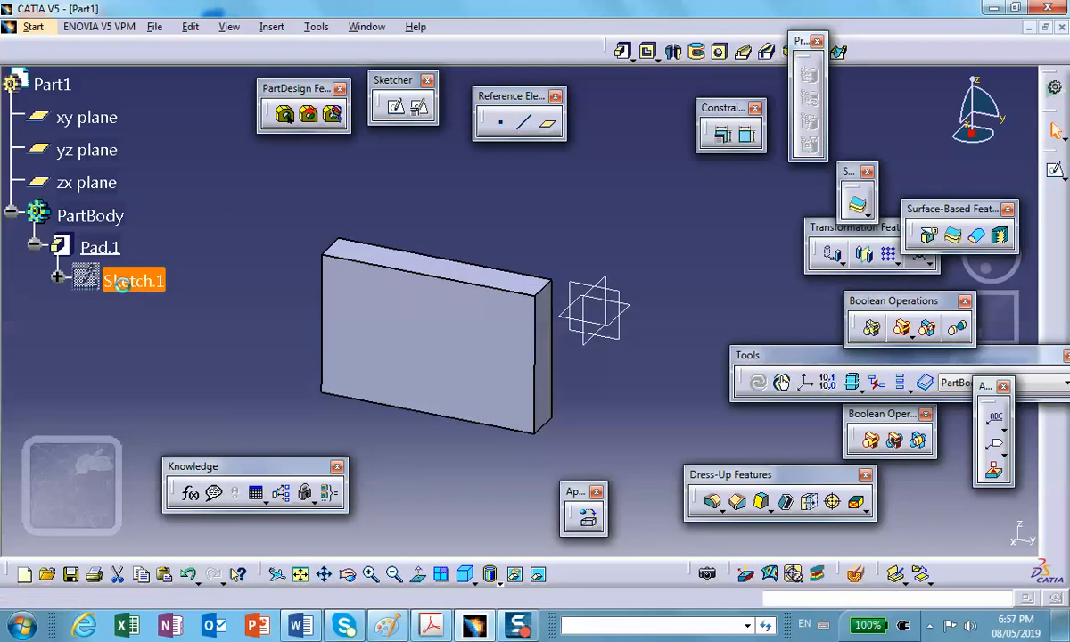
Open Sketch.1 for editing, set the upper edge's length dimension to 10in, and exit the sketch
double_click(122, 282)
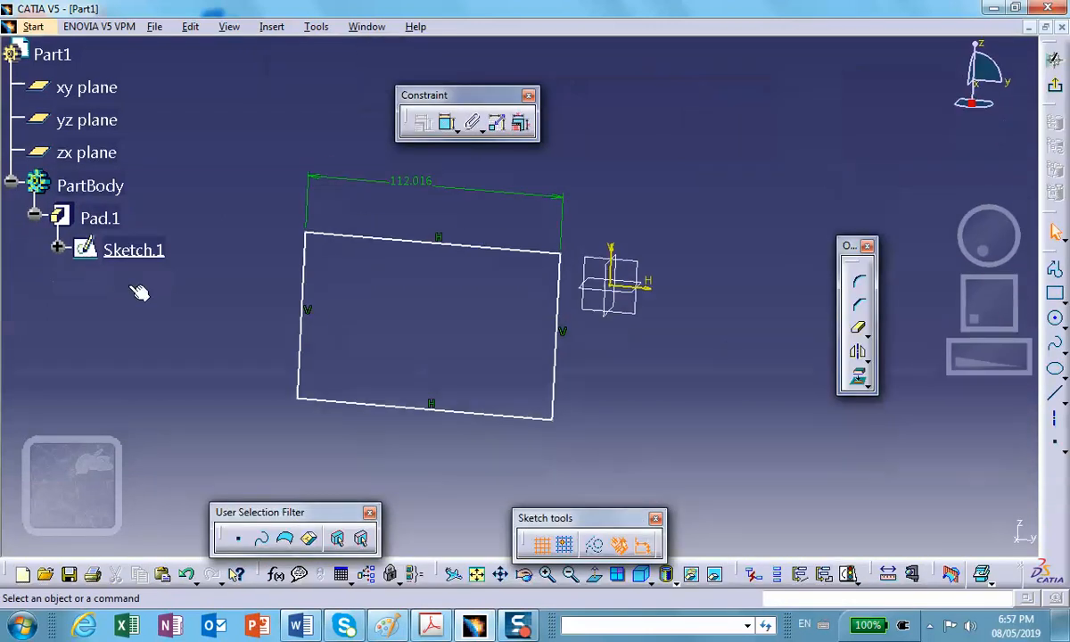
double_click(413, 191)
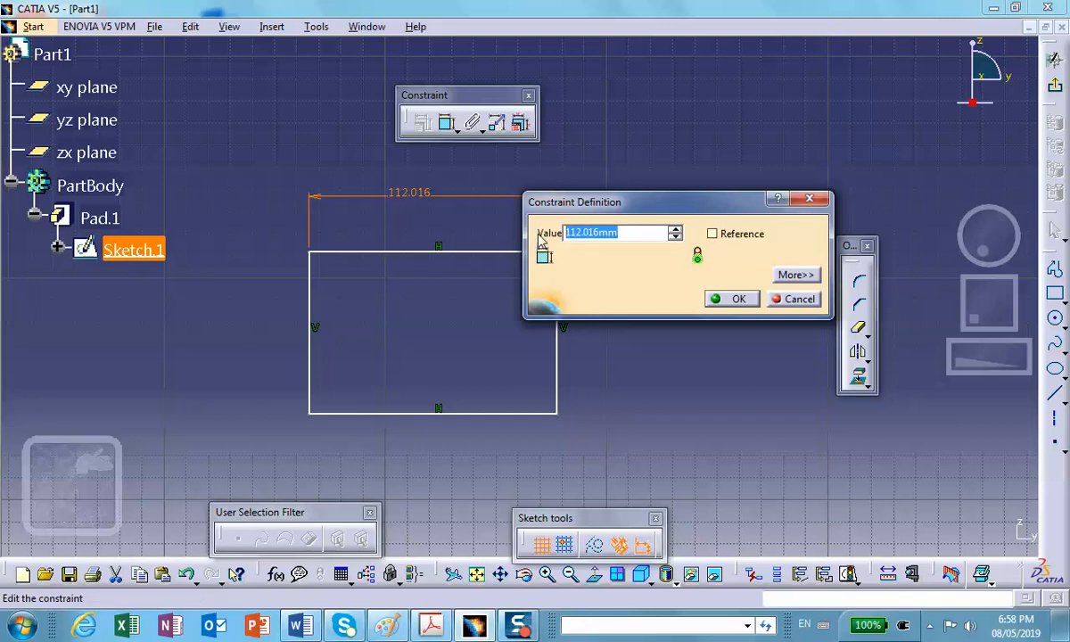
text(10in)
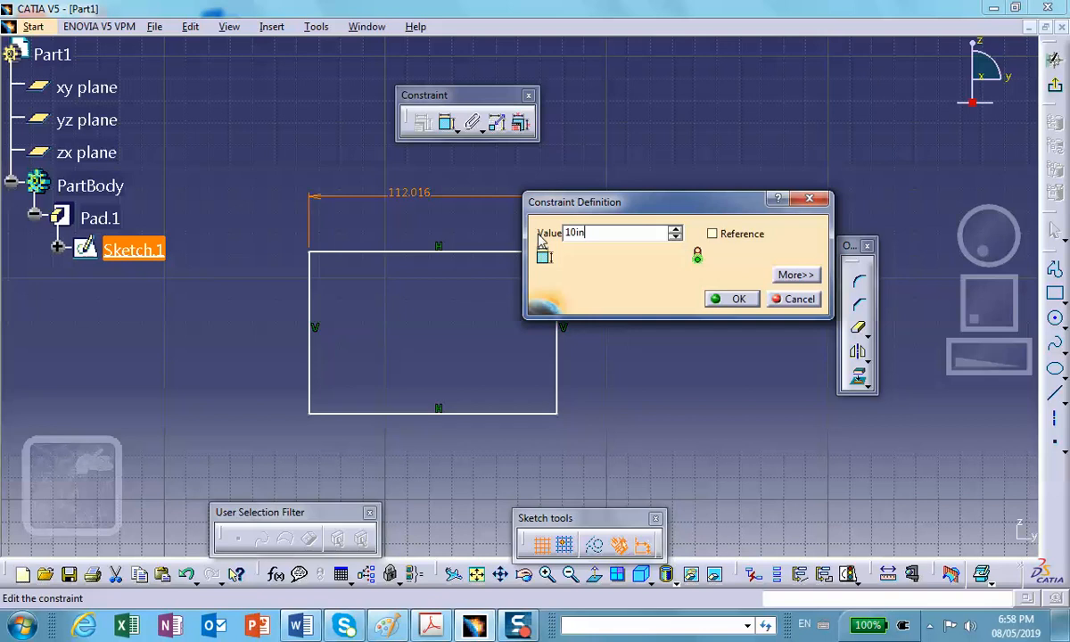
key(Return)
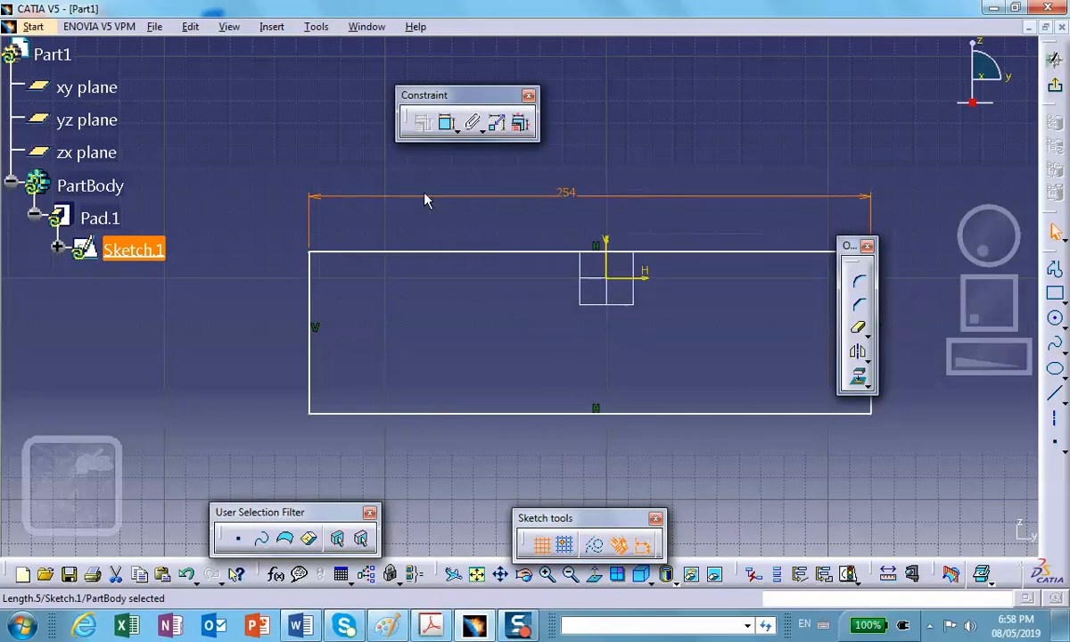
mouse_move(566, 196)
middle_down()
mouse_move(488, 184)
mouse_move(500, 203)
middle_up()
click(488, 183)
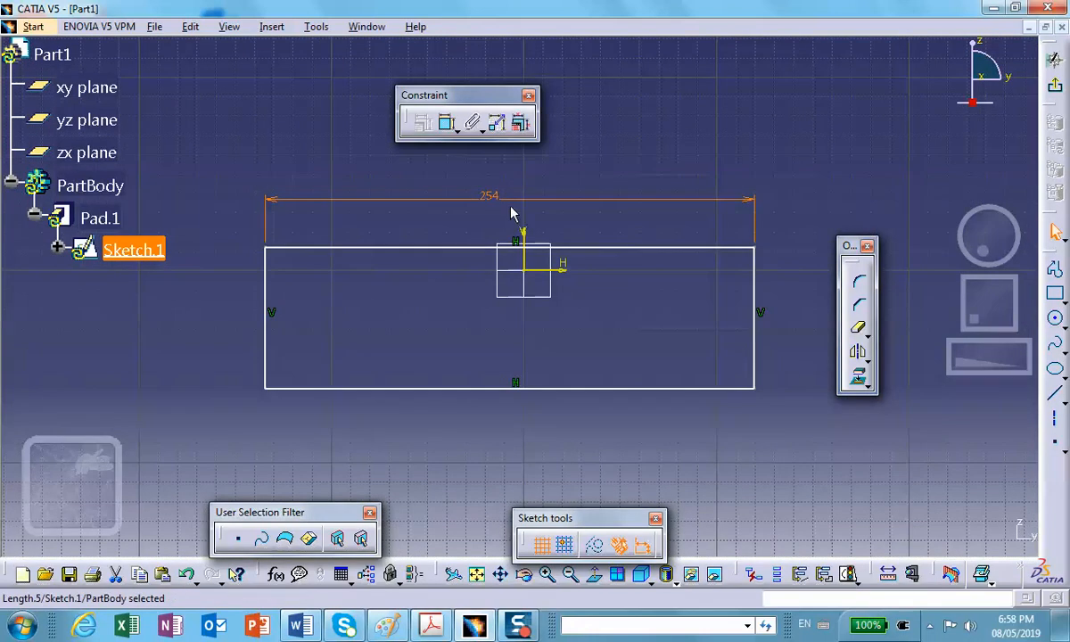
click(1055, 59)
middle_drag(601, 211, 584, 196)
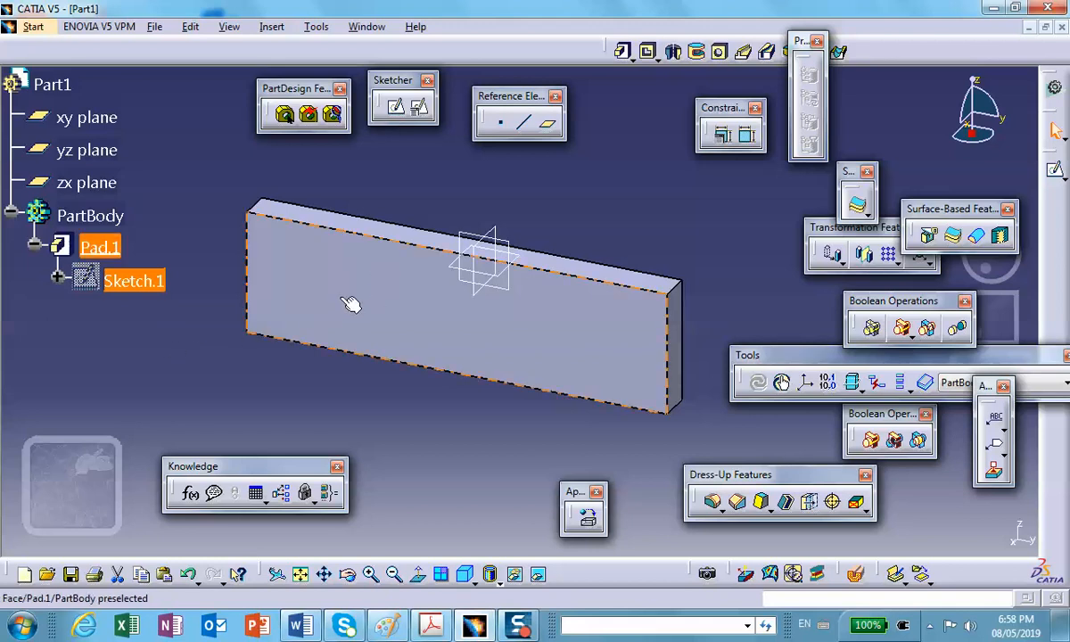
middle_drag(476, 302, 346, 265)
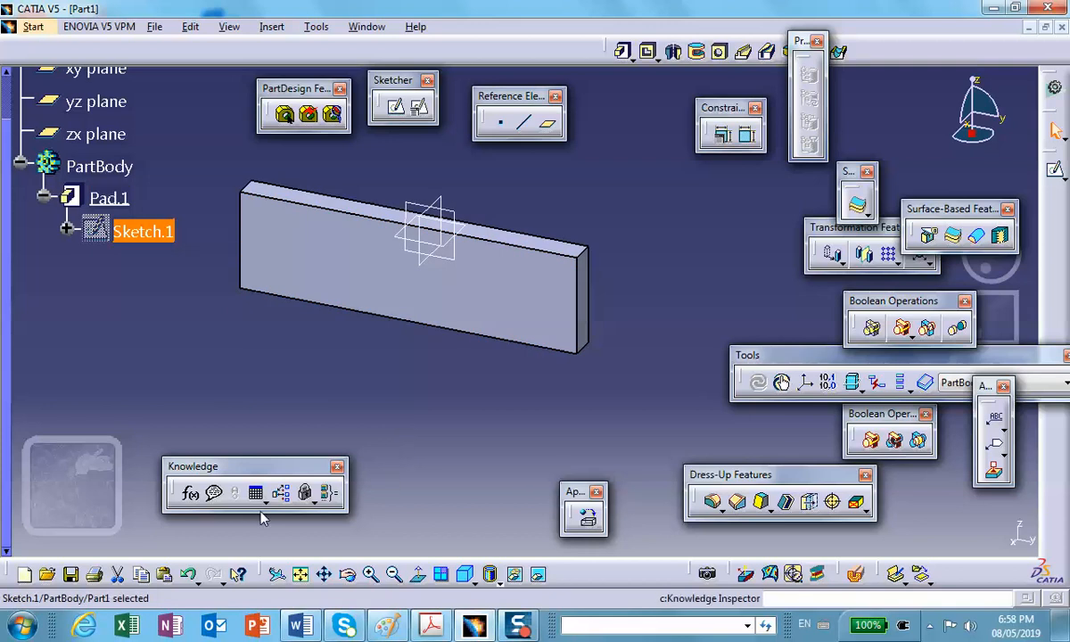
Open the Formulas dialog and create a new user parameter of type Length with a single value
click(193, 502)
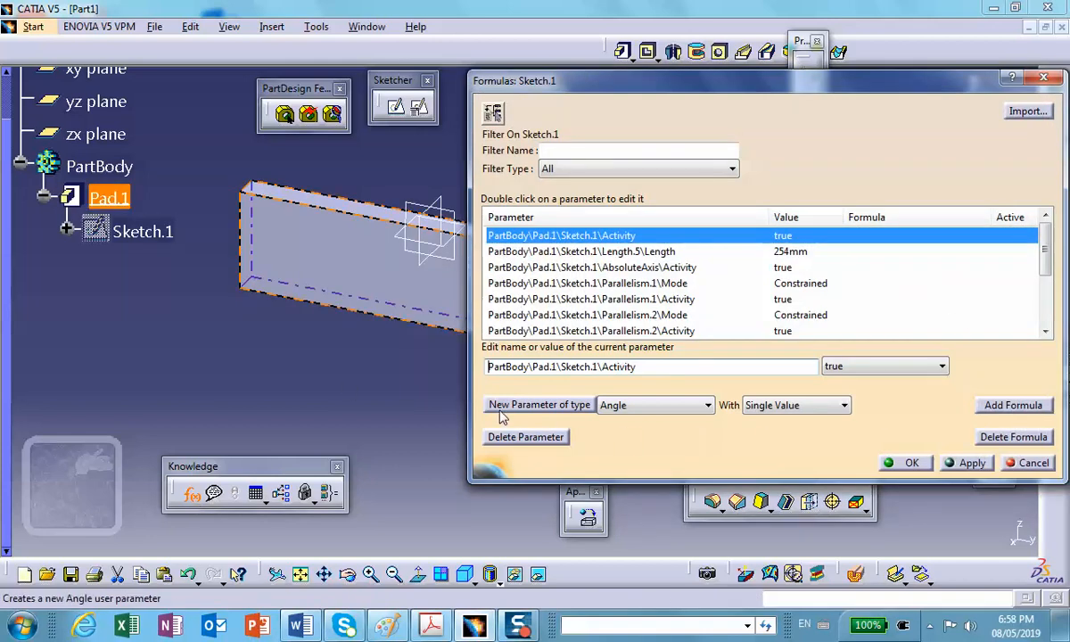
click(709, 407)
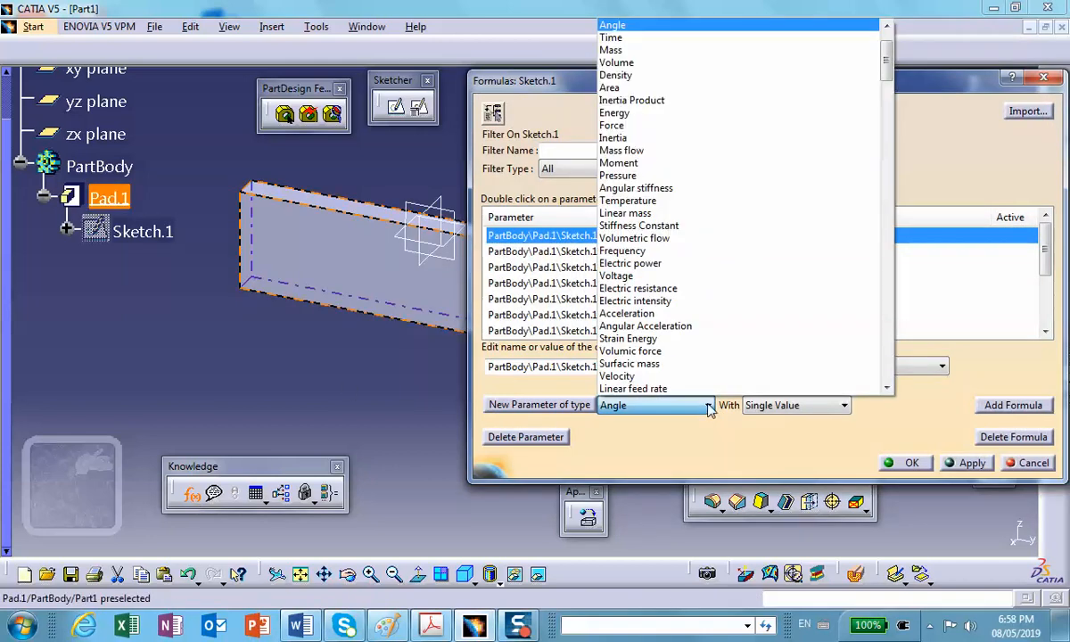
click(709, 407)
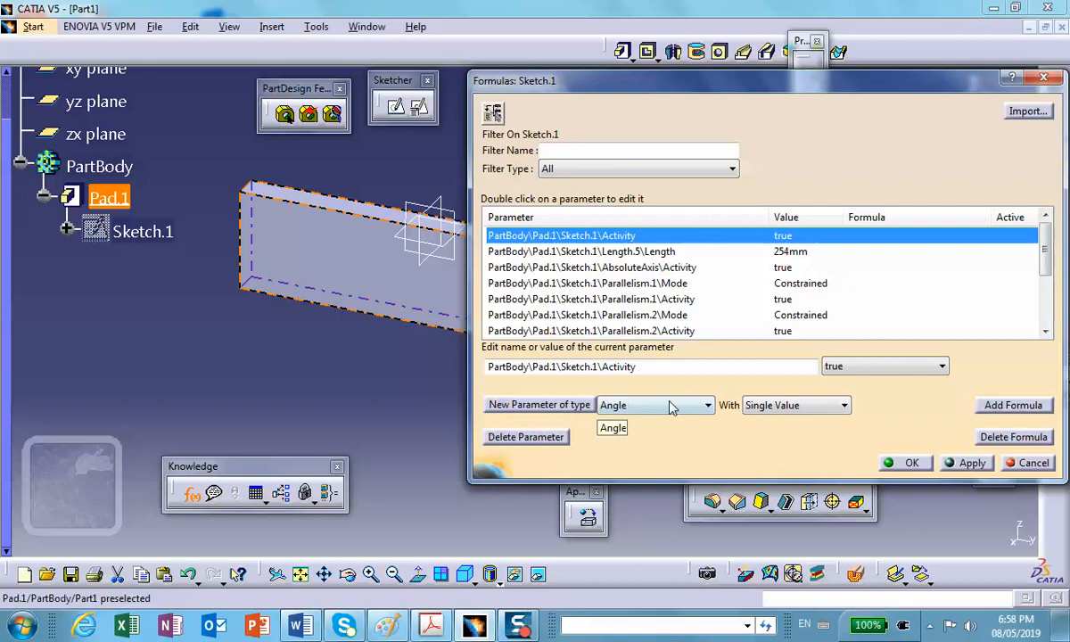
click(640, 405)
scroll(611, 76, up, 2)
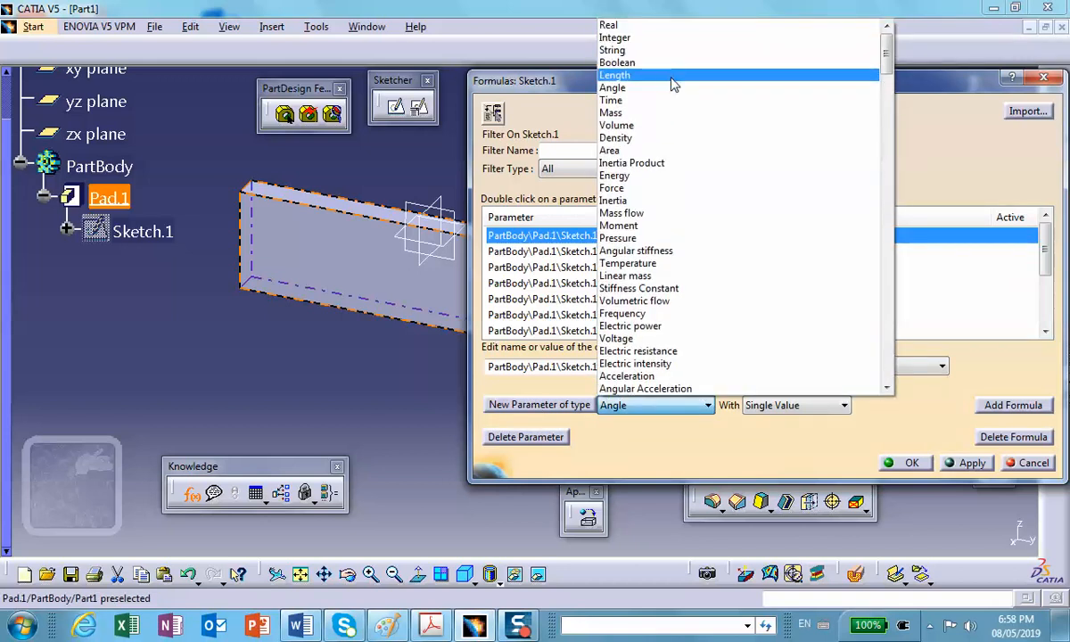
click(624, 76)
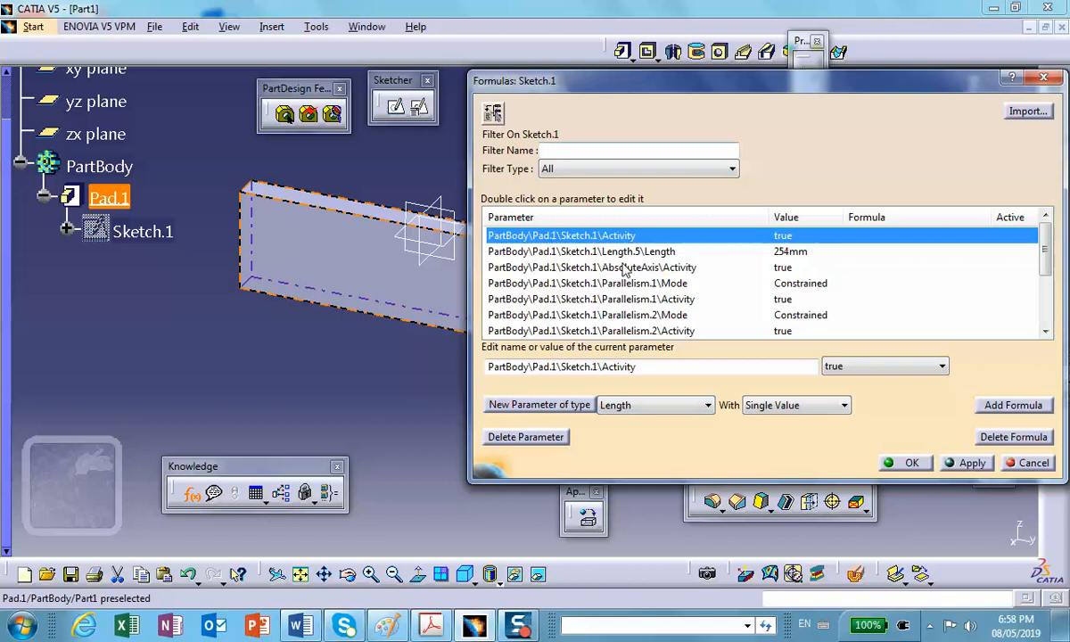
click(528, 406)
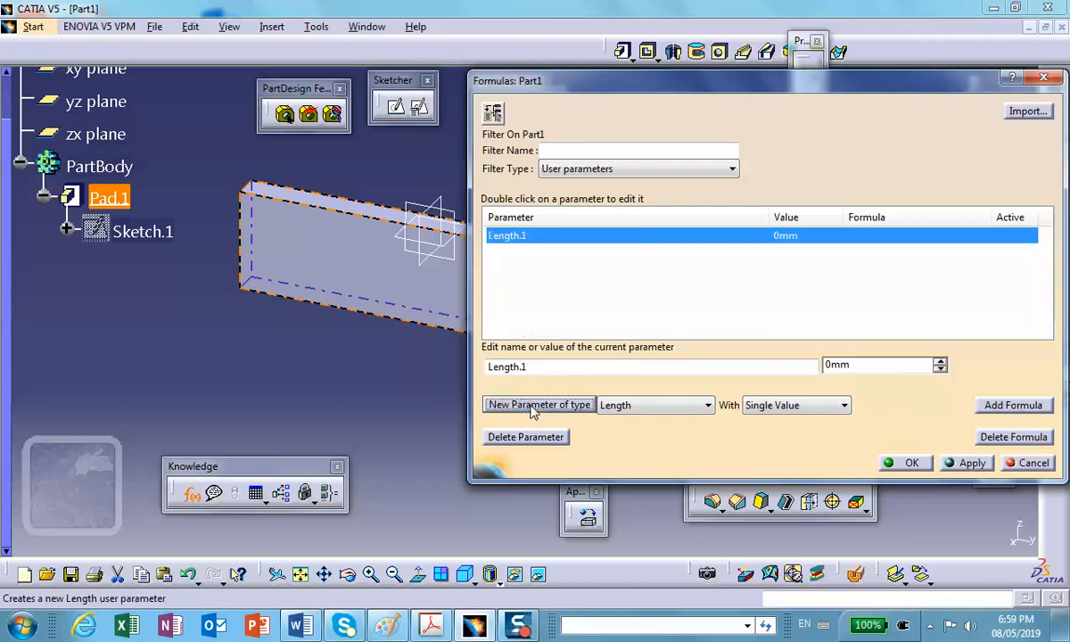
Rename the new length parameter as h, set its value to 5 mm, and apply and accept the formulas
drag(549, 368, 450, 376)
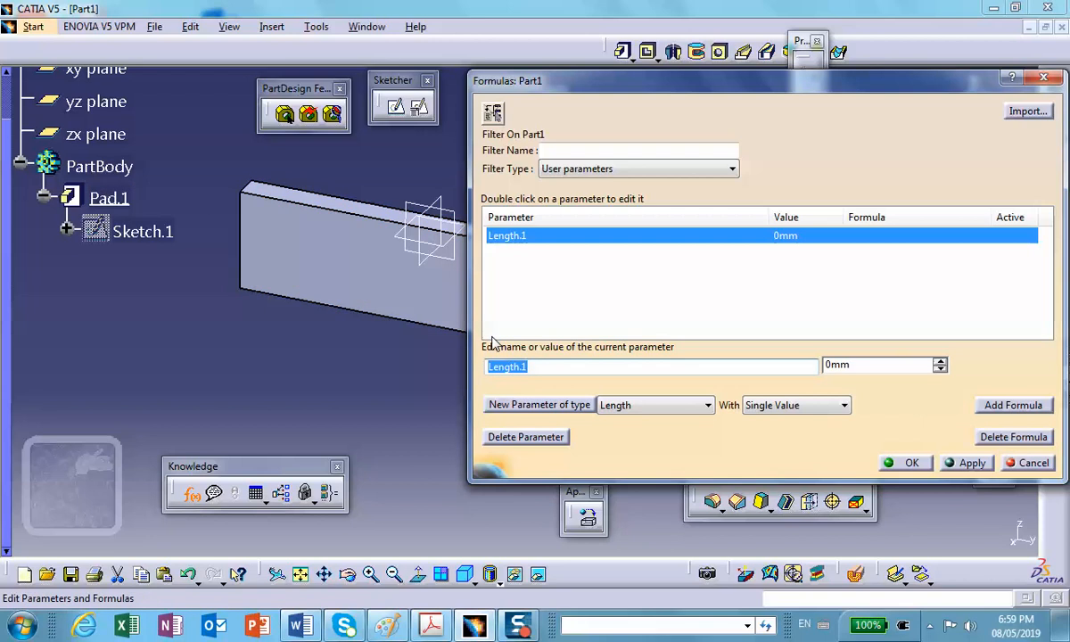
text(h)
click(847, 364)
text(5)
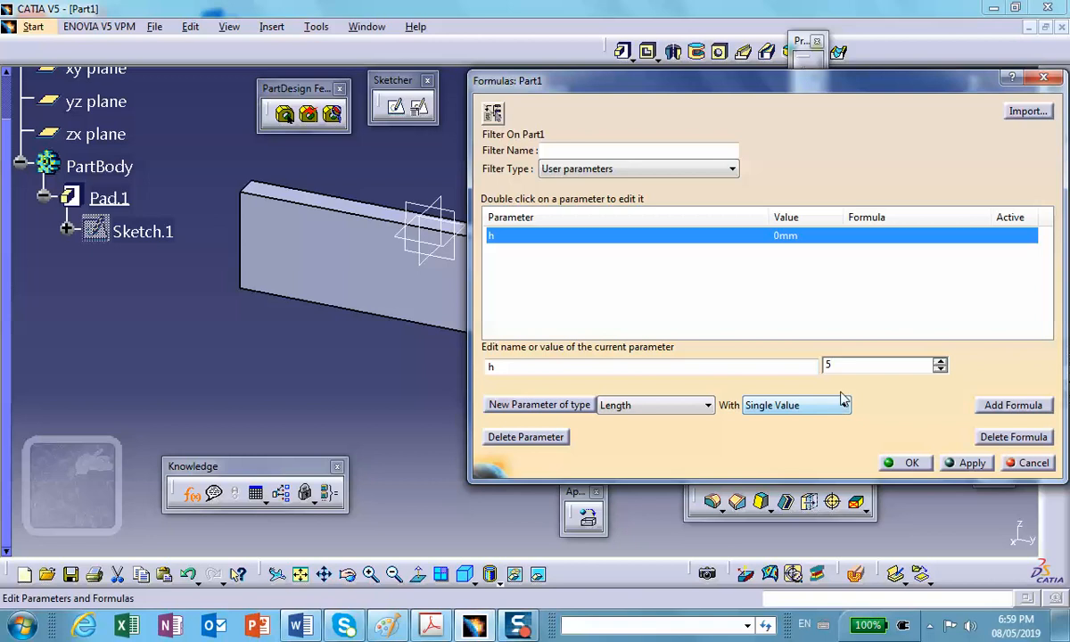
click(965, 463)
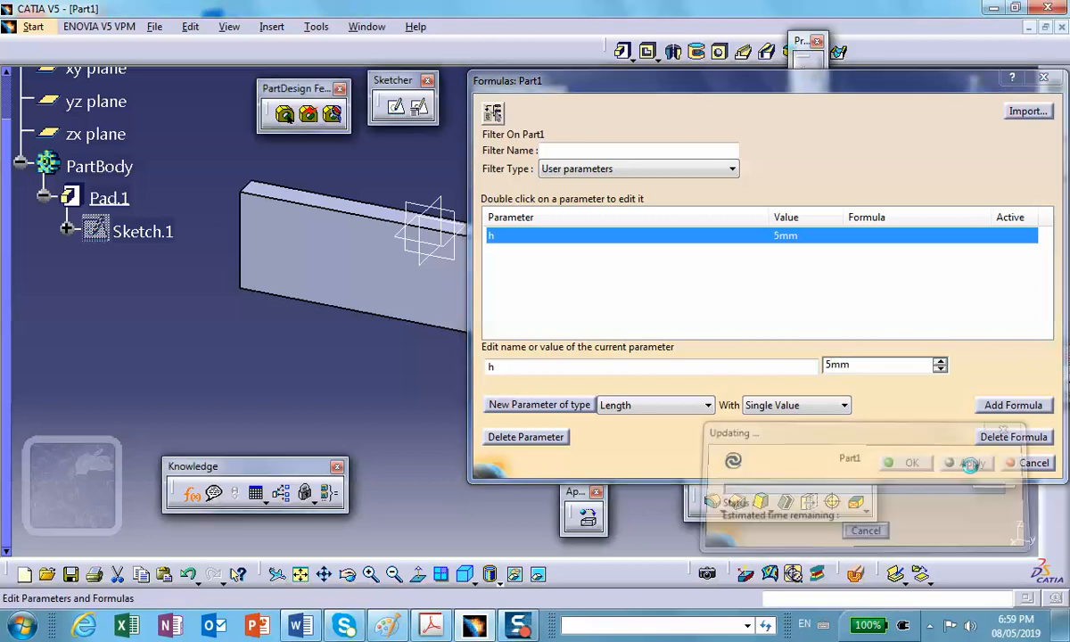
click(902, 464)
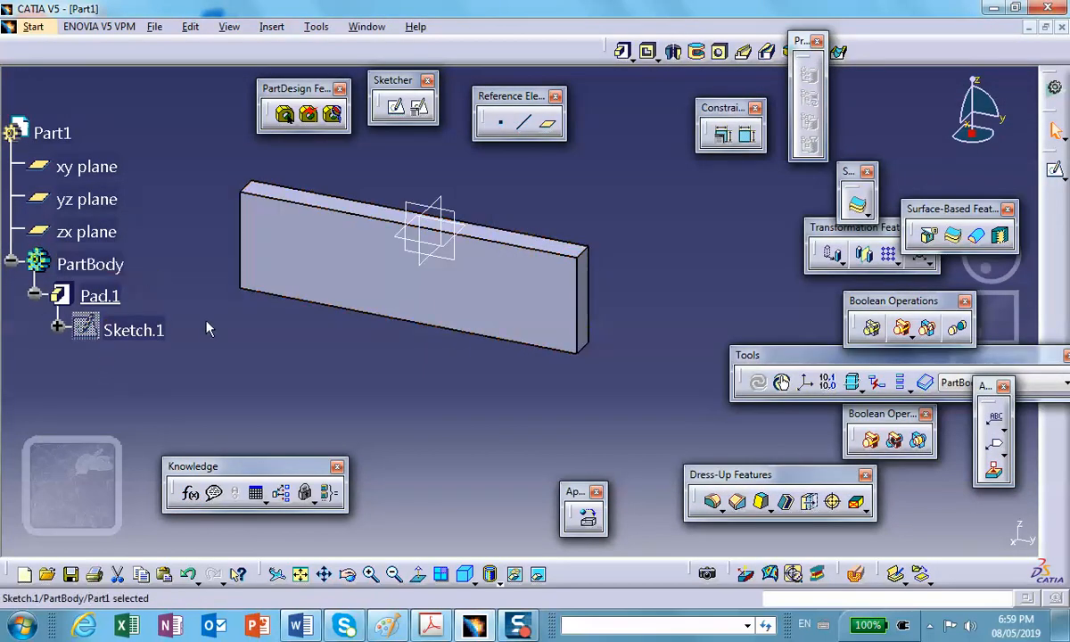
Enable Parameters and Relations in the specification tree through the Part Infrastructure display options, and expand the tree's Parameters node
middle_drag(222, 328, 250, 308)
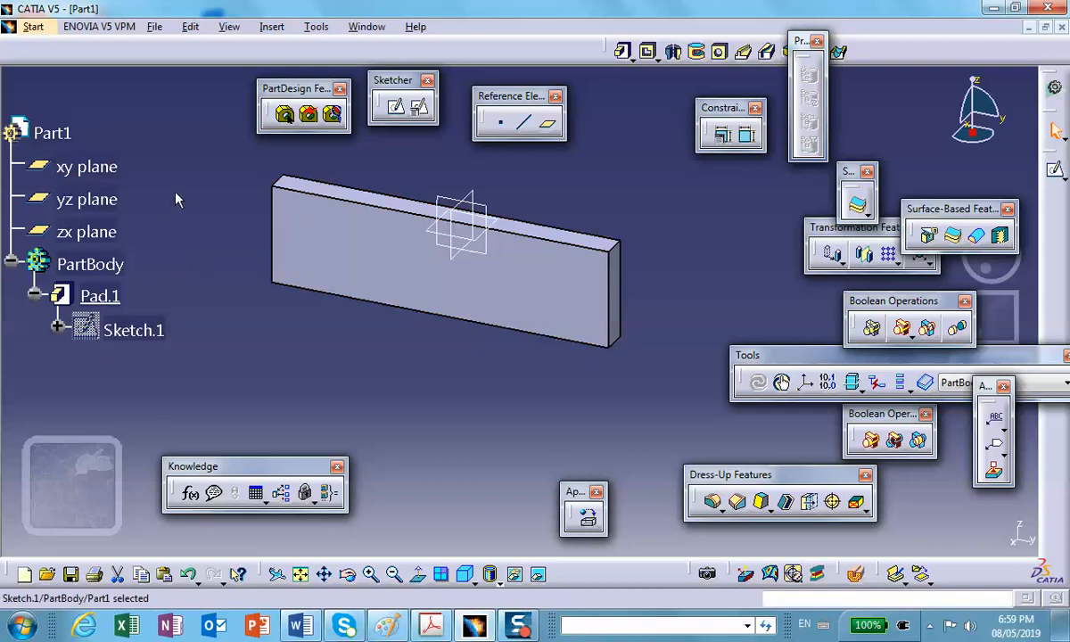
click(317, 26)
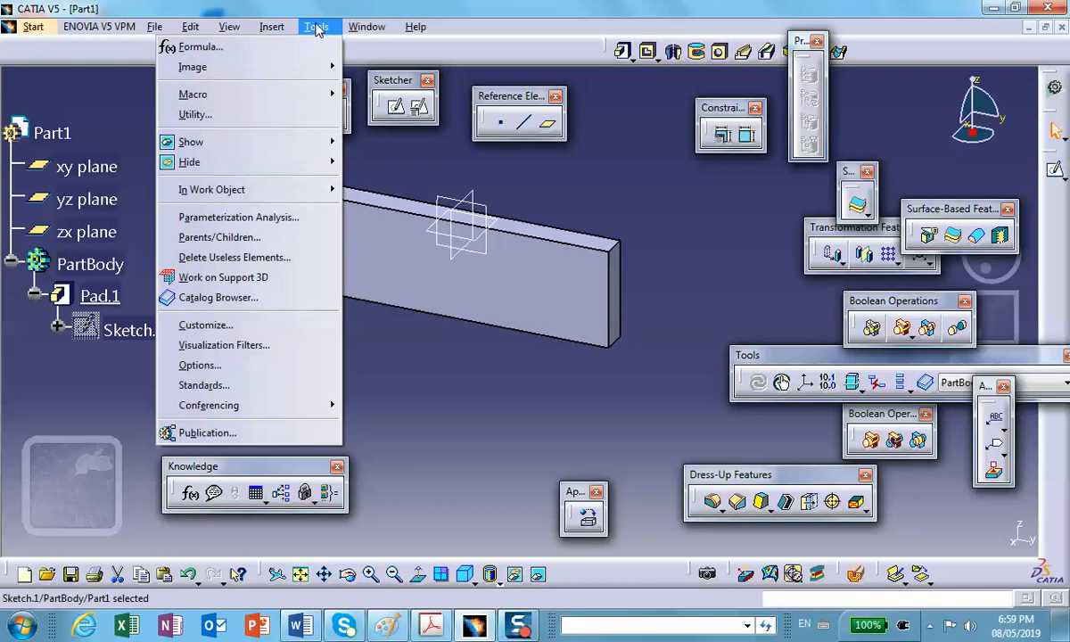
click(203, 365)
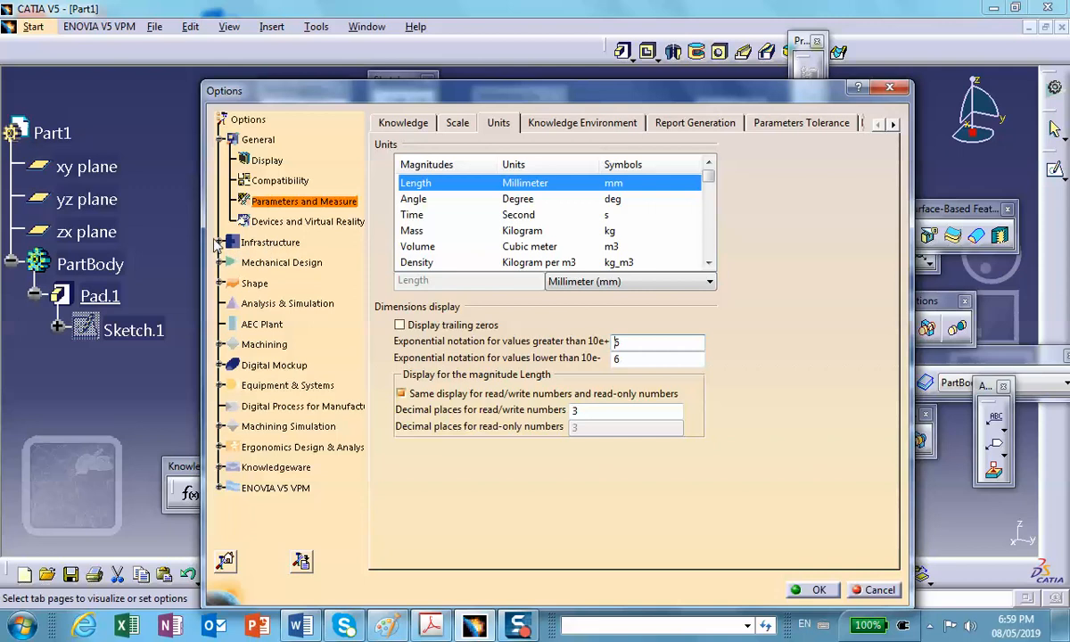
click(250, 242)
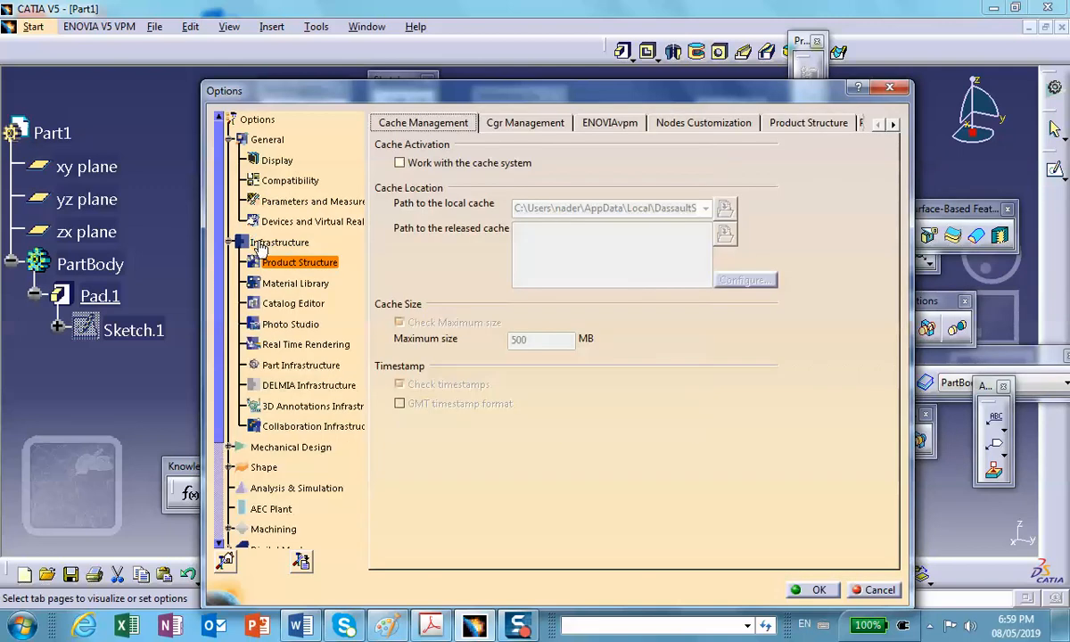
click(297, 369)
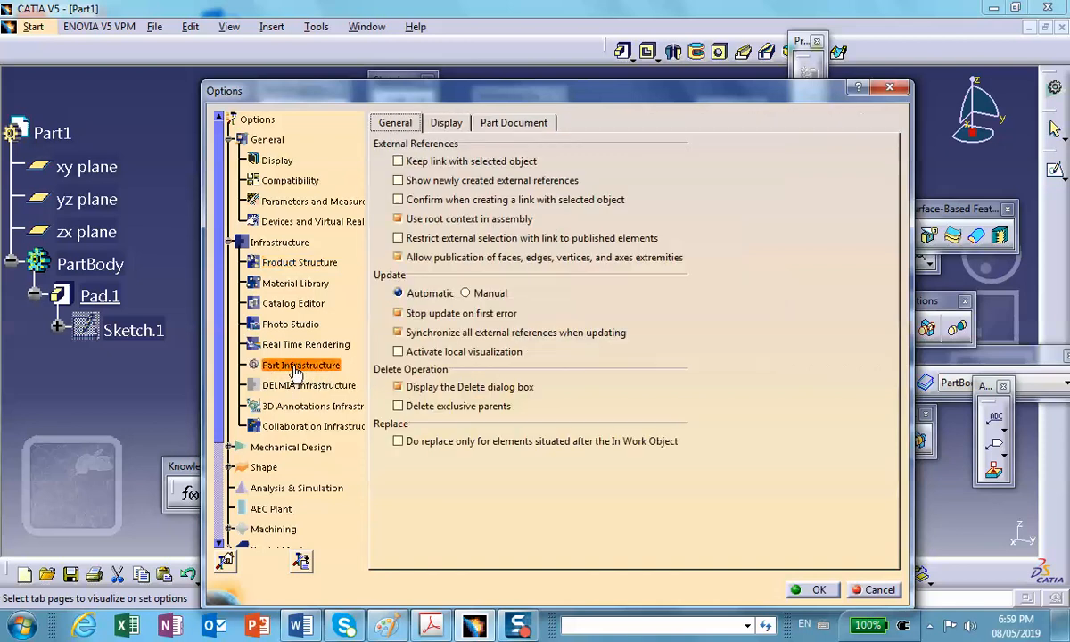
click(445, 124)
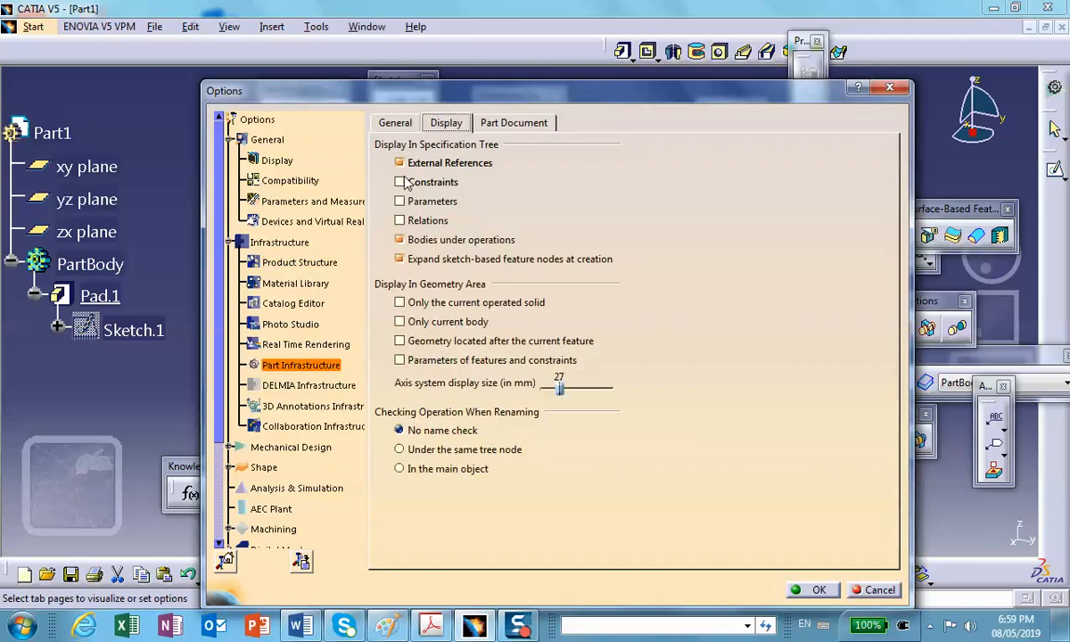
click(401, 202)
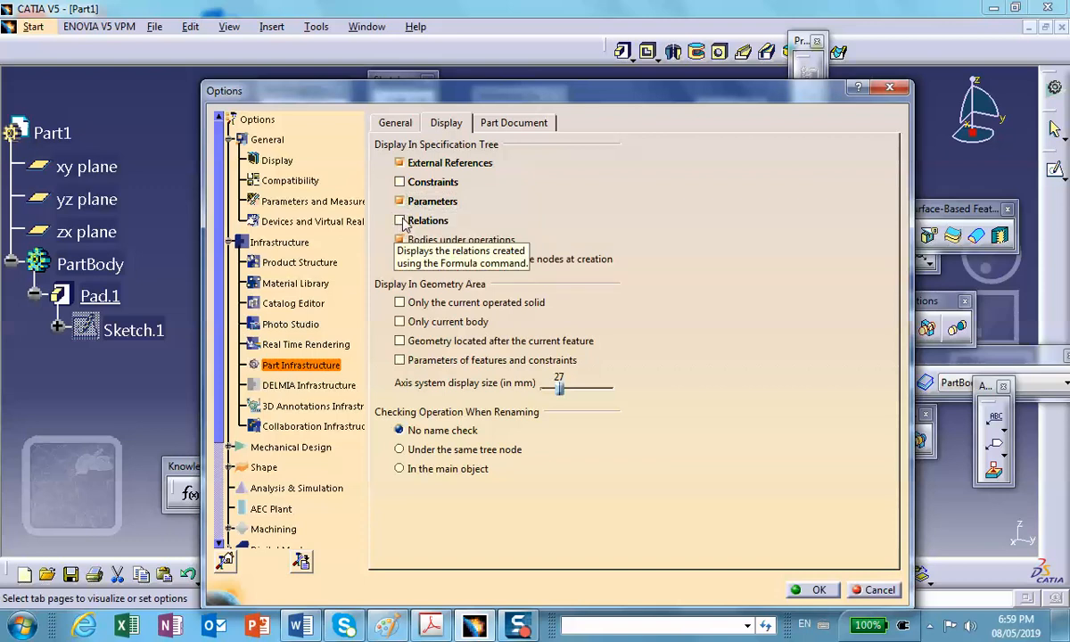
click(401, 220)
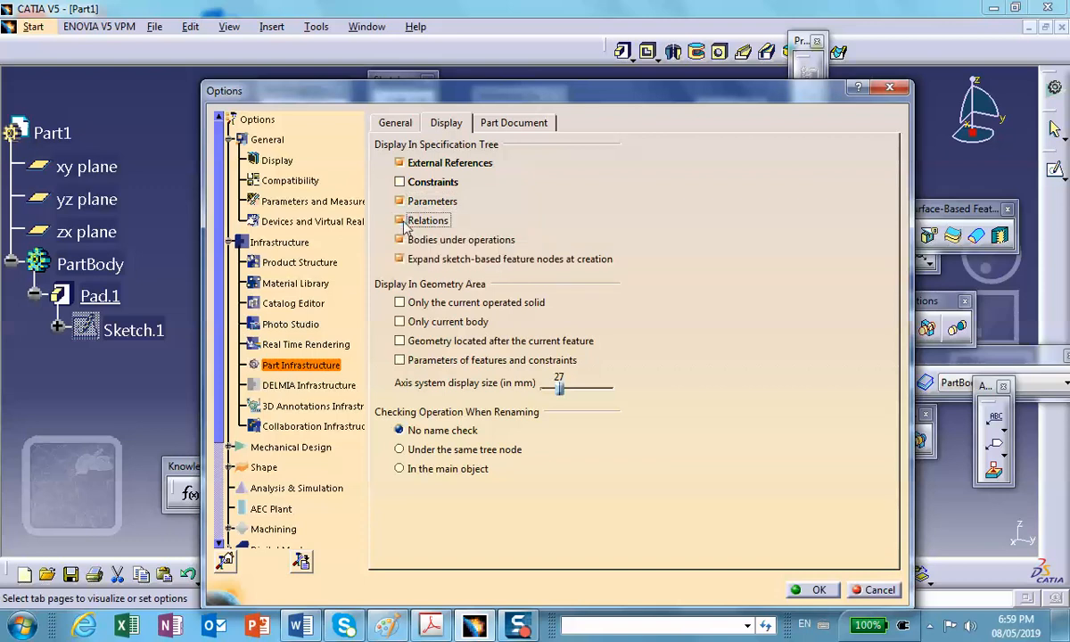
click(825, 596)
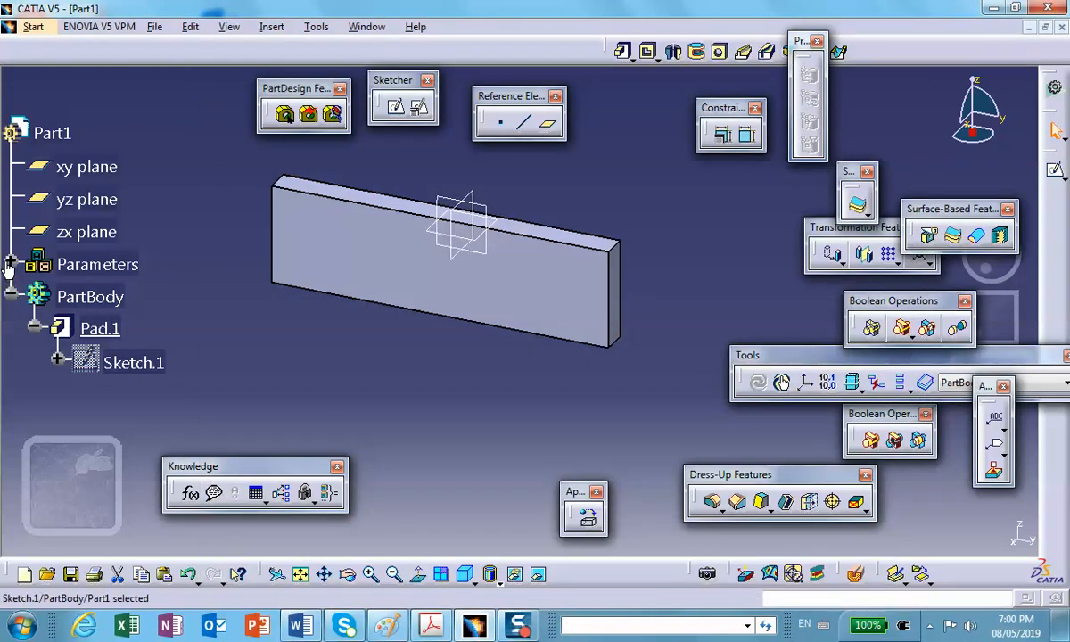
click(10, 265)
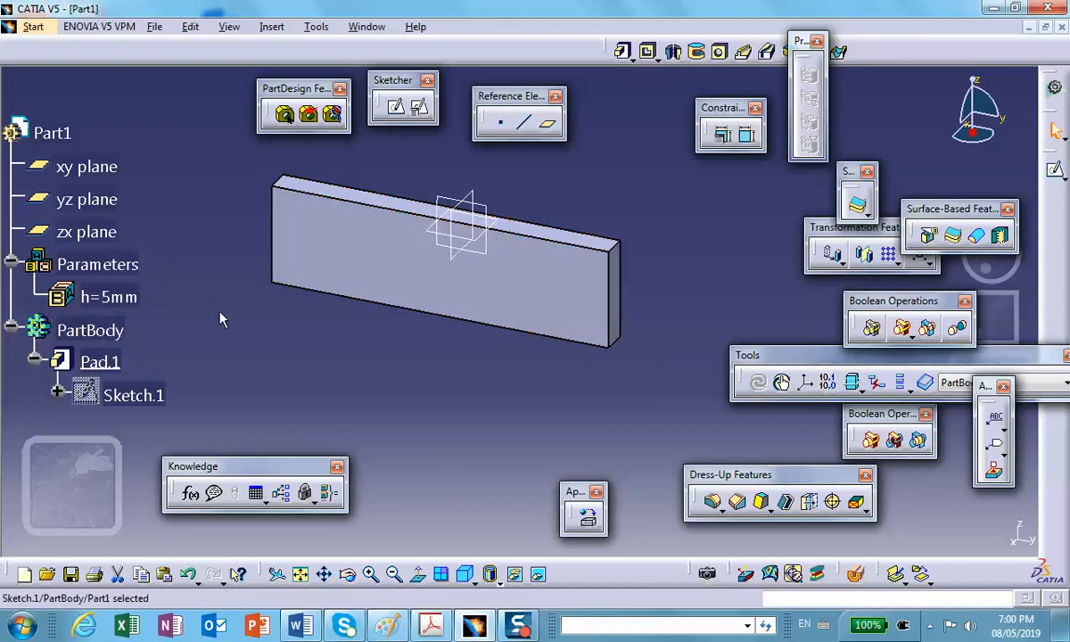
Open the Formulas dialog, pick the length dimension along the block's upper edge, and start adding a formula to it
click(192, 495)
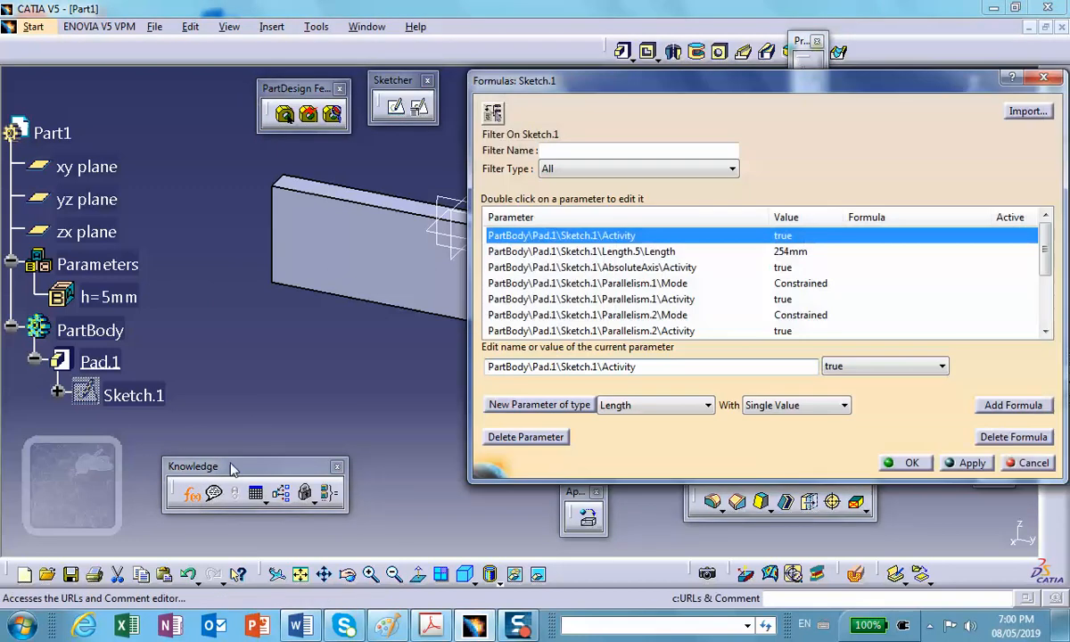
click(360, 268)
middle_drag(359, 245, 171, 246)
scroll(172, 247, down, 1)
click(279, 173)
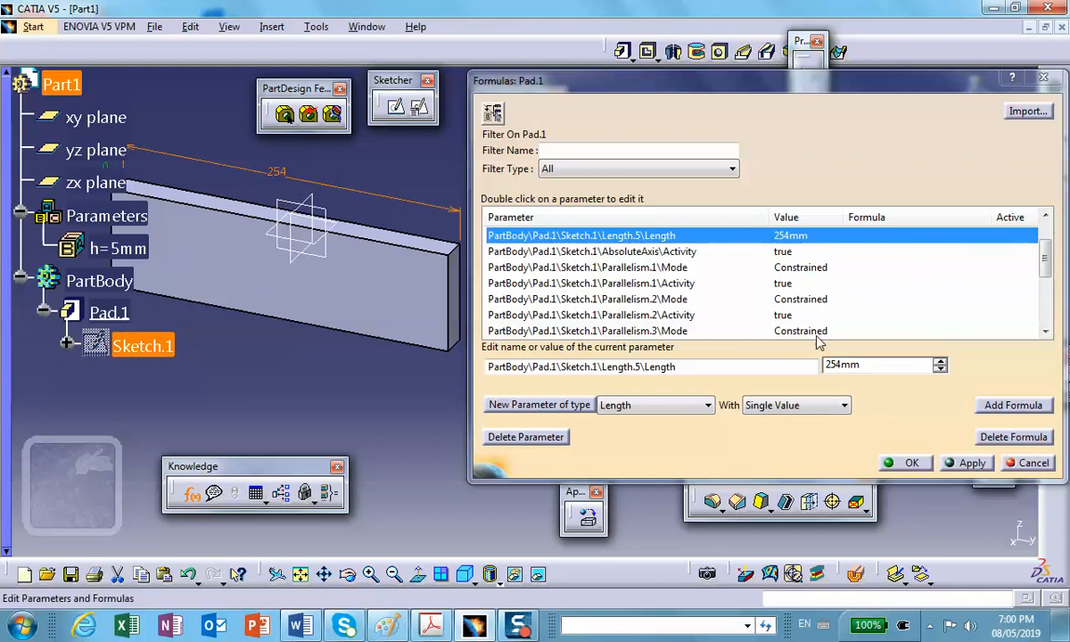
click(1012, 406)
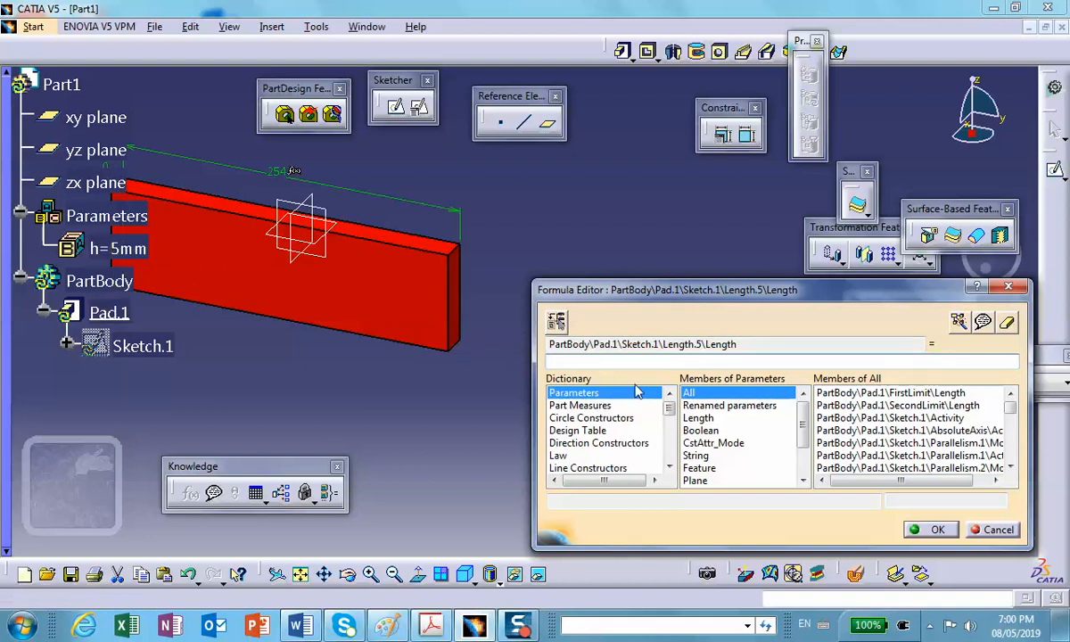
Set the length formula equal to the renamed parameter h, accept it, and close the formulas to update the block
click(724, 405)
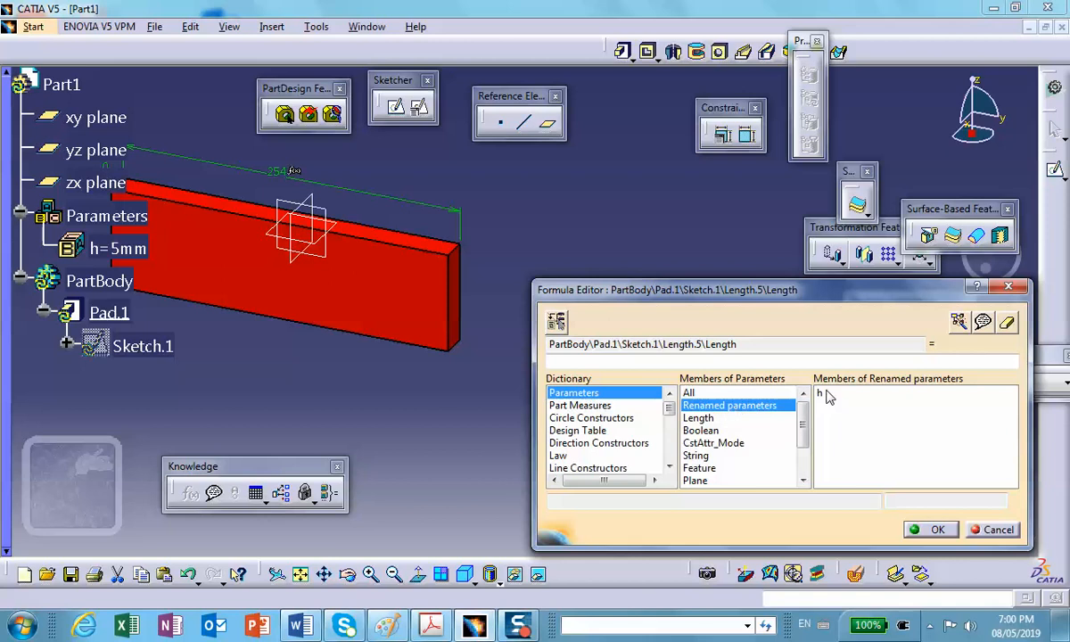
click(96, 250)
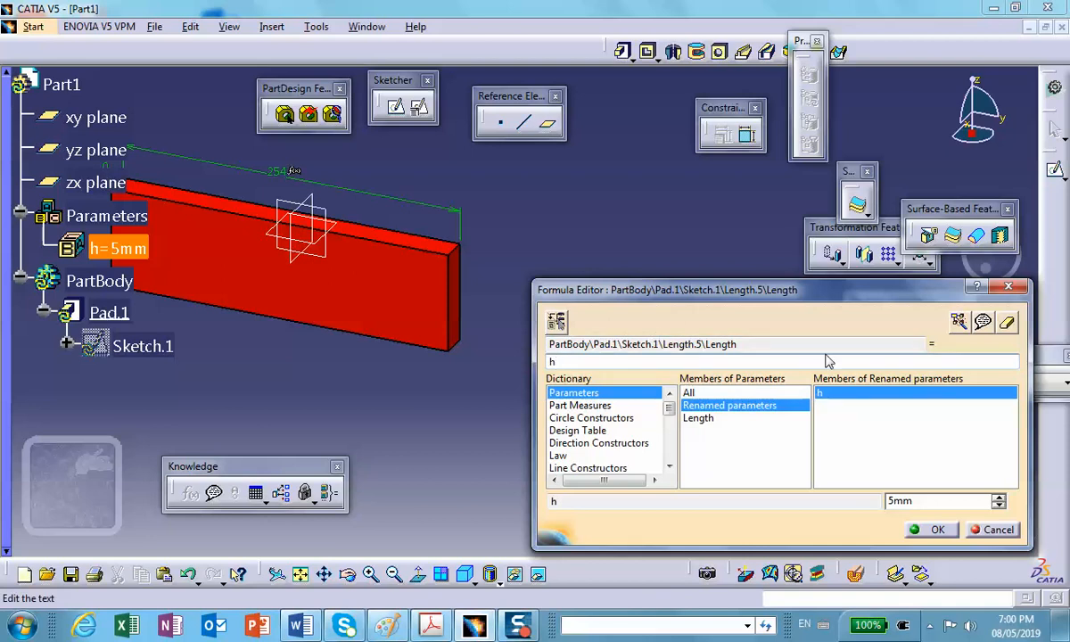
click(933, 530)
middle_drag(278, 327, 339, 416)
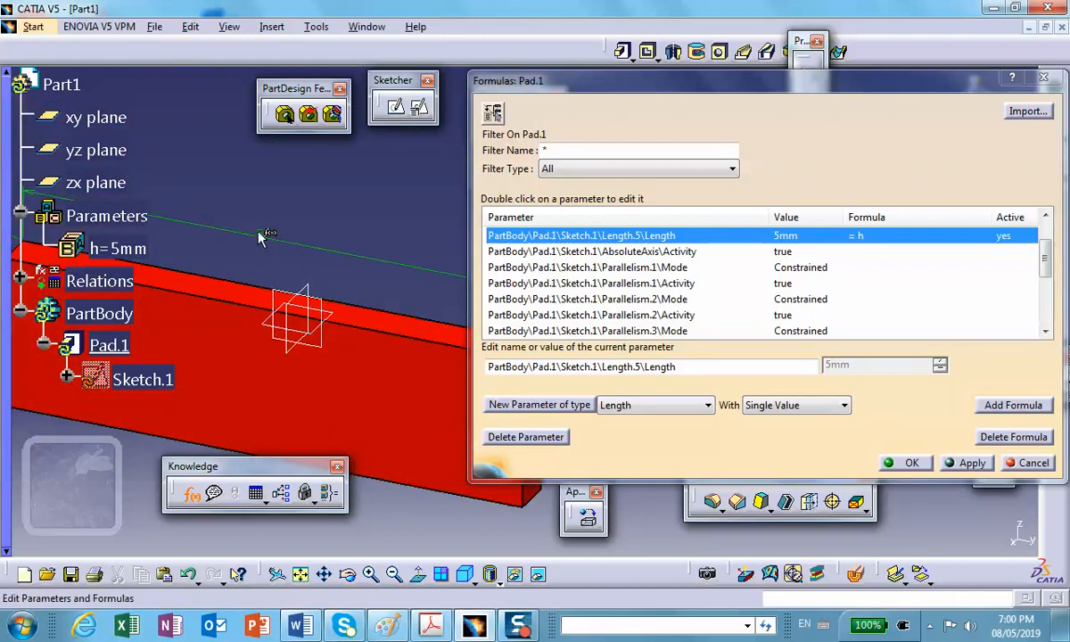
mouse_move(269, 235)
middle_down()
mouse_move(296, 312)
mouse_move(271, 234)
middle_up()
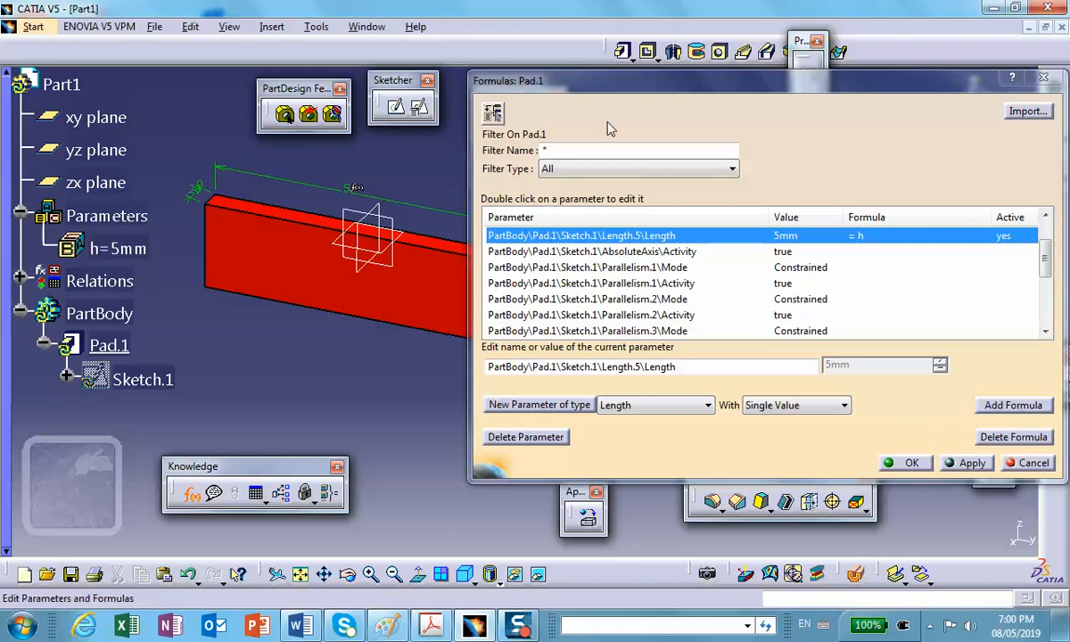
drag(635, 92, 772, 132)
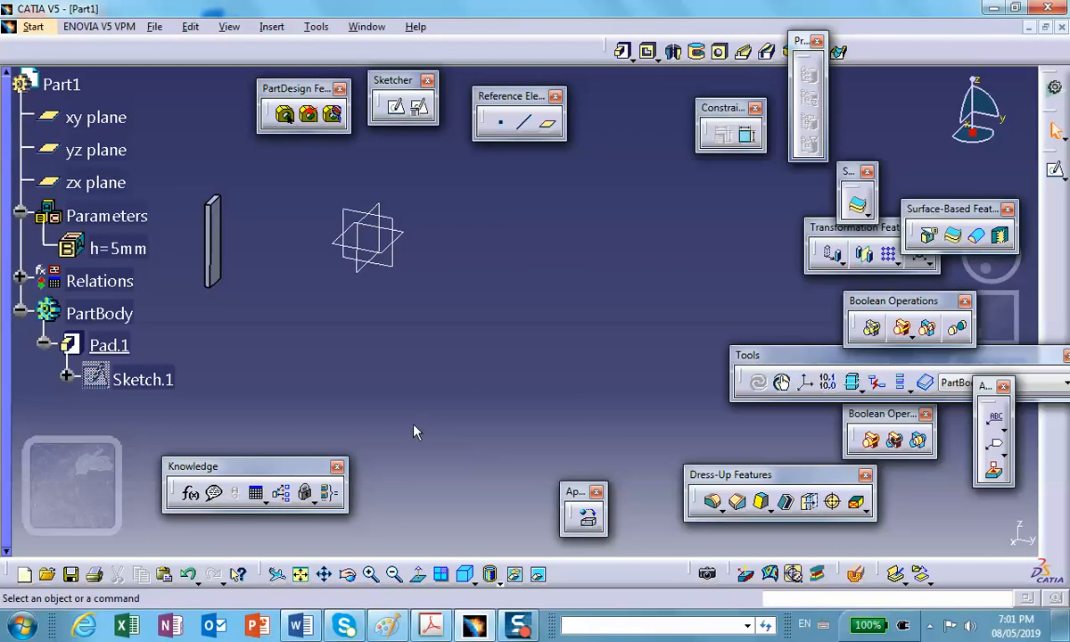
Edit the parameter h from the specification tree and set its value to 50 mm
middle_drag(260, 334, 395, 248)
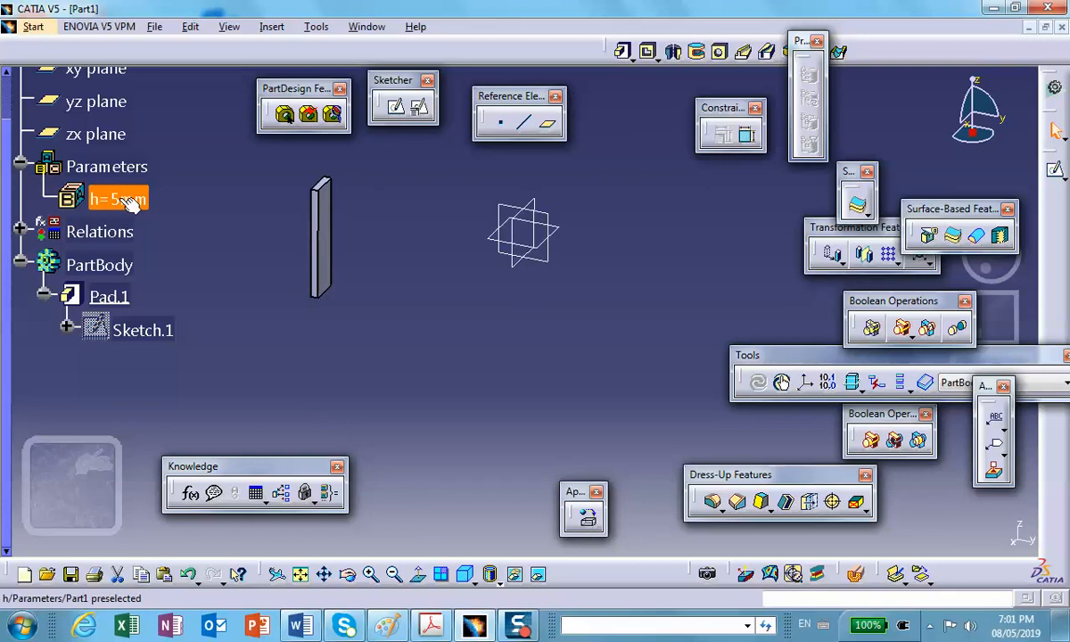
double_click(123, 199)
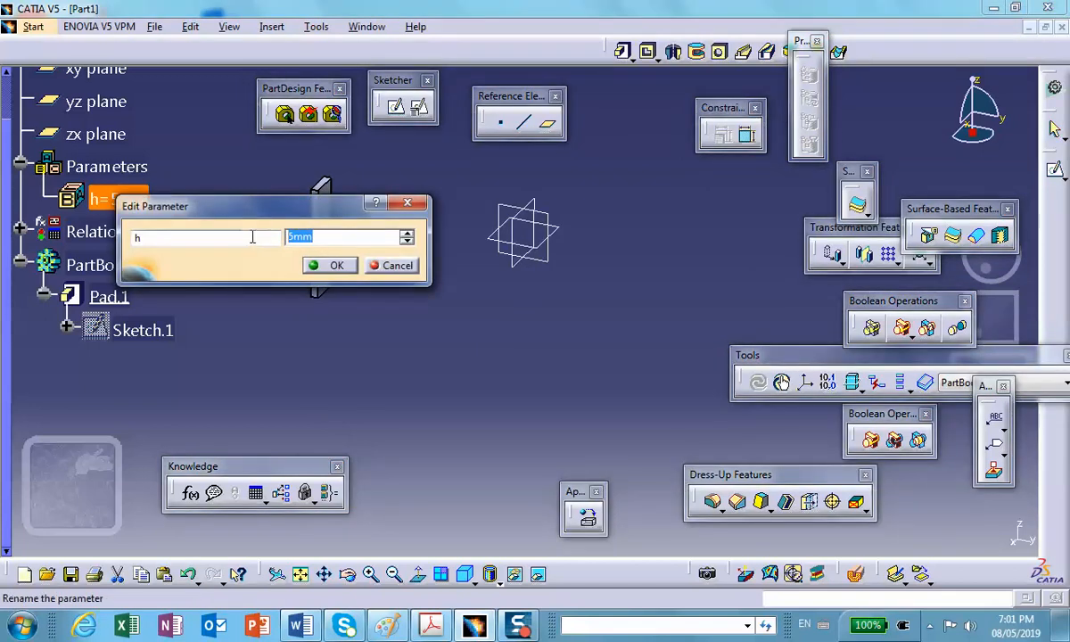
text(50)
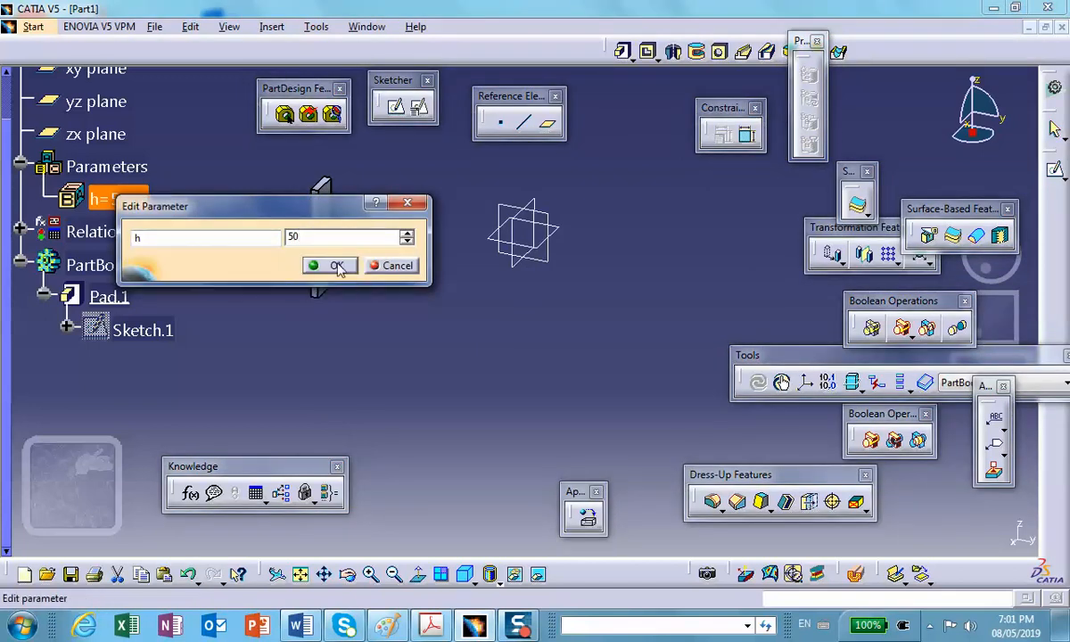
click(335, 266)
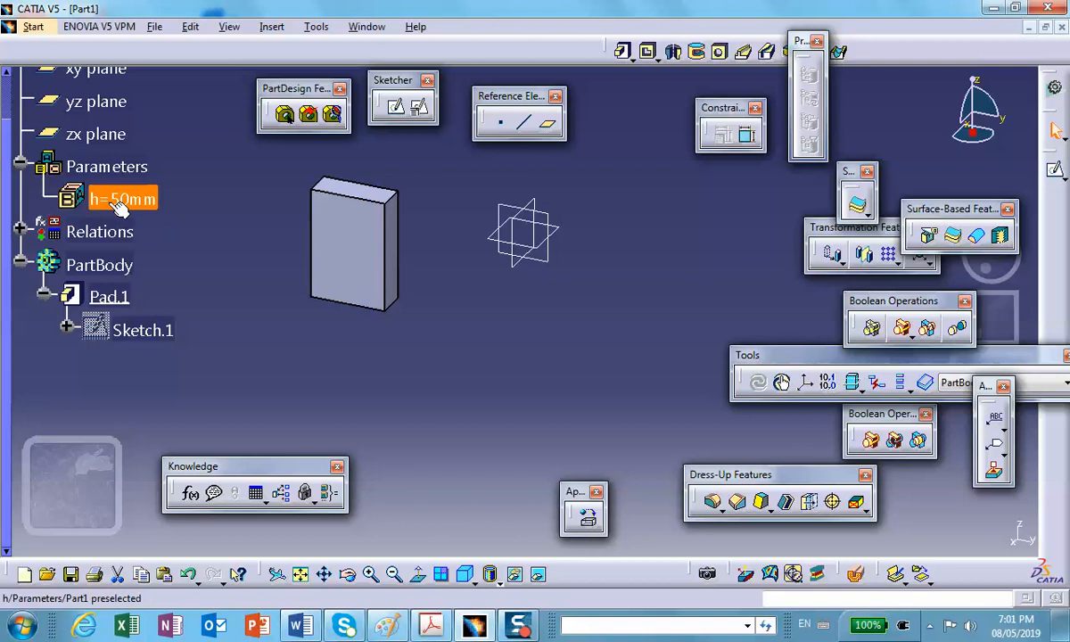
Set the parameter h to 100 mm and expand the Relations node to show the length formula
double_click(120, 199)
text(100)
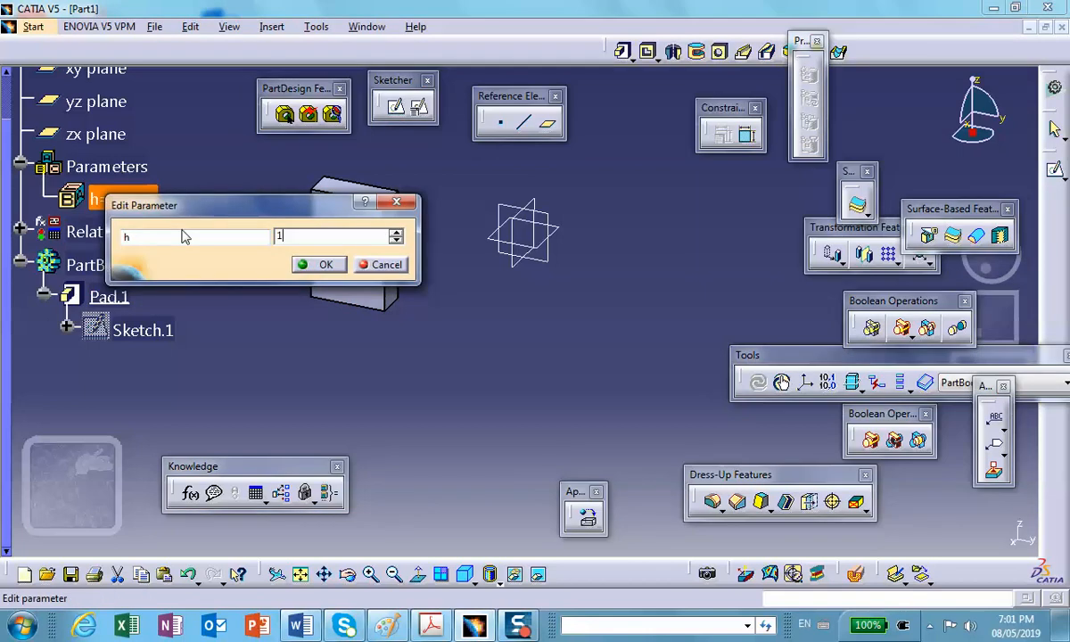
click(323, 264)
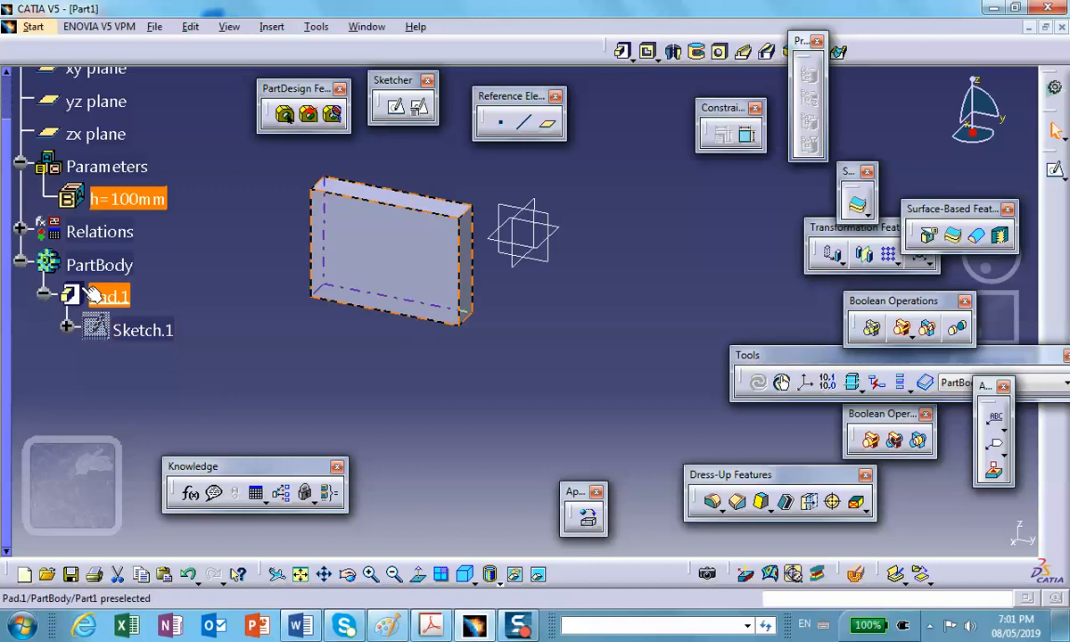
click(22, 234)
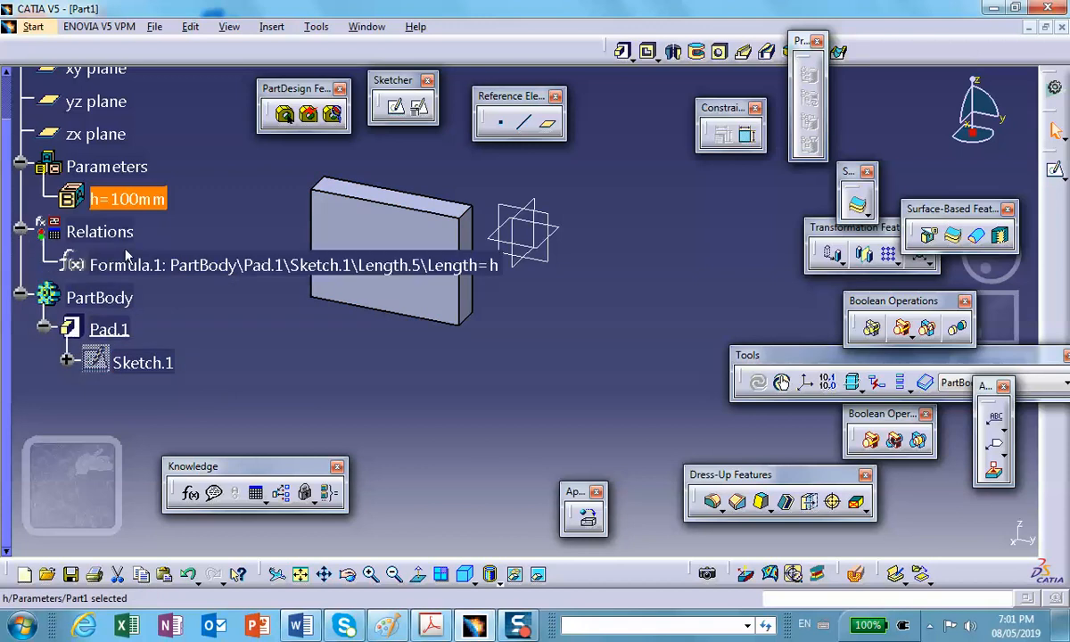
middle_drag(405, 205, 686, 225)
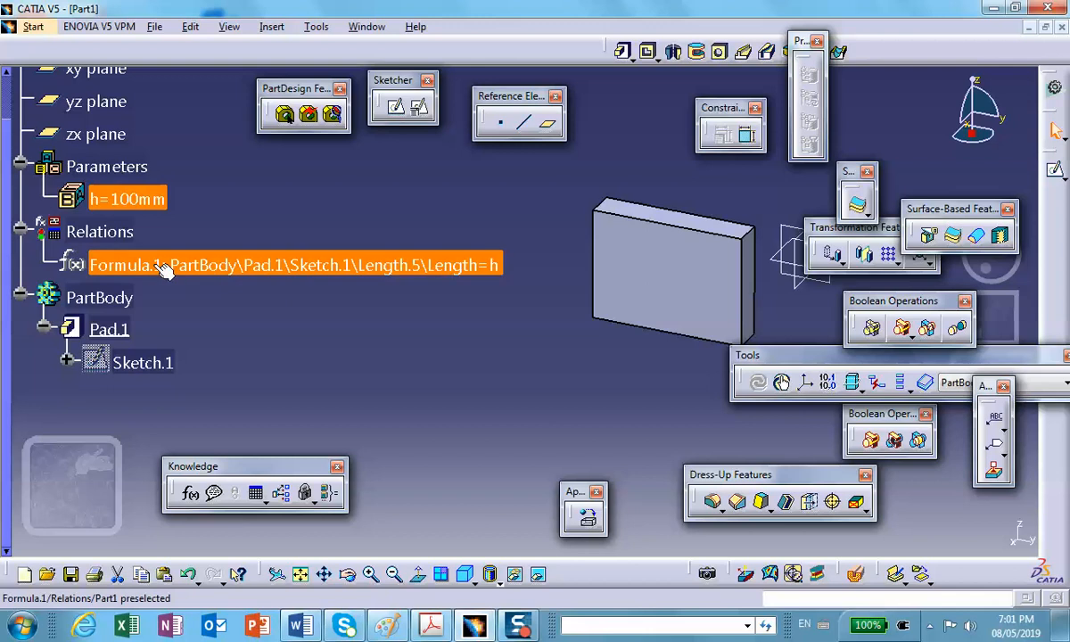
scroll(320, 329, up, 2)
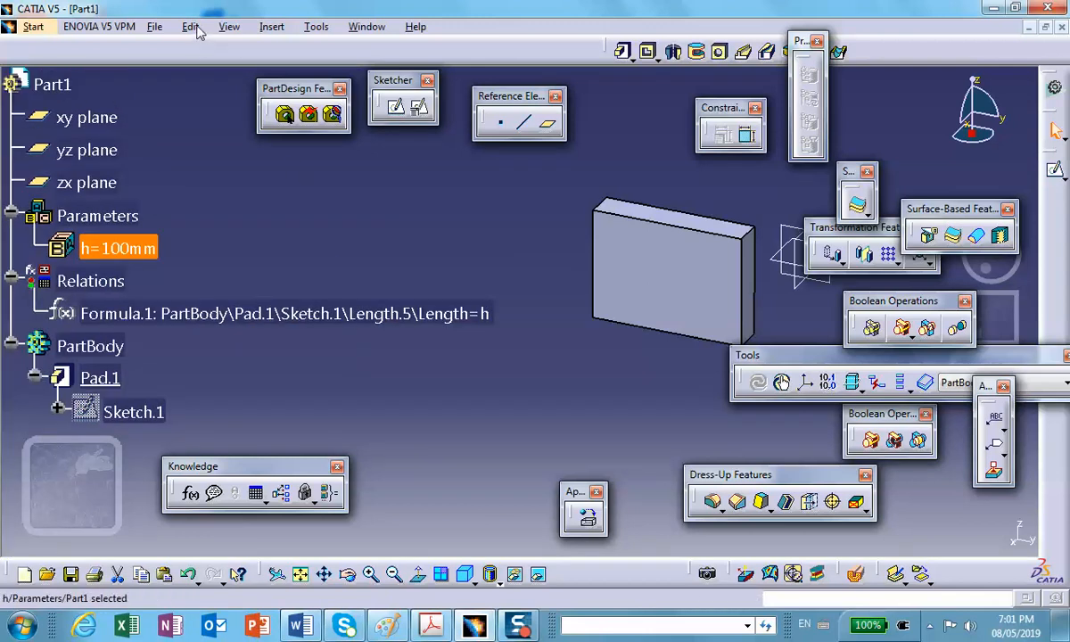
Turn off the display of Relations in the specification tree and accept the options
click(314, 28)
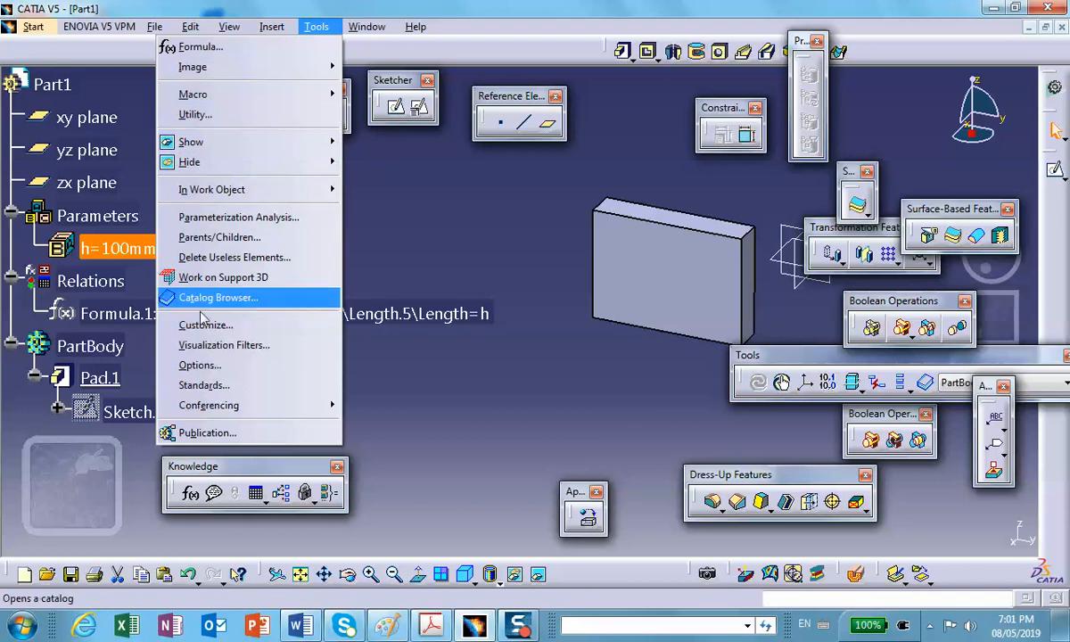
click(246, 358)
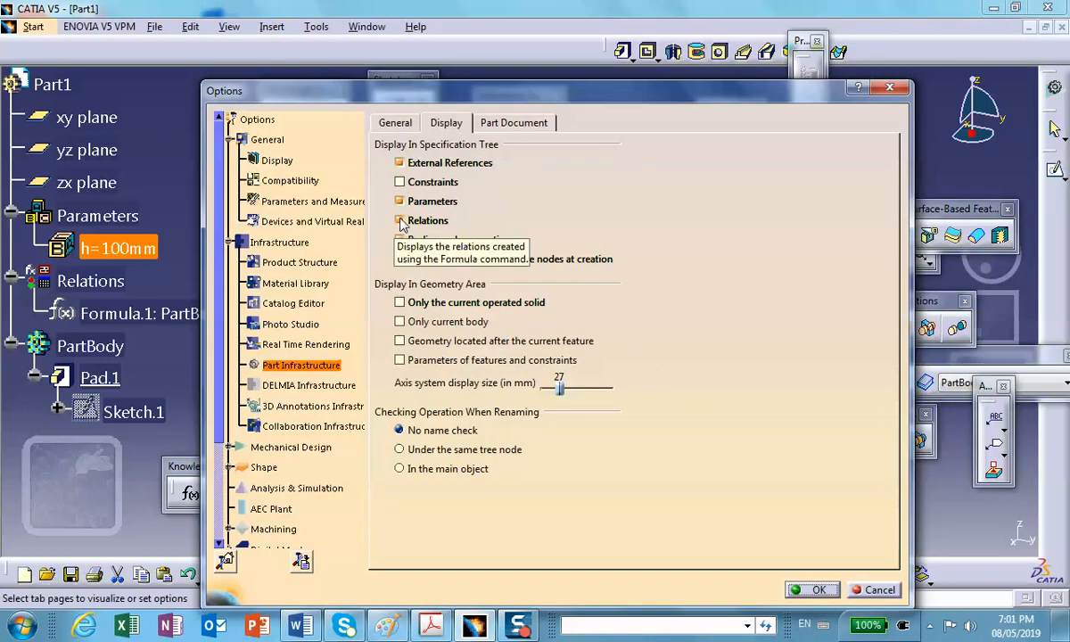
click(399, 221)
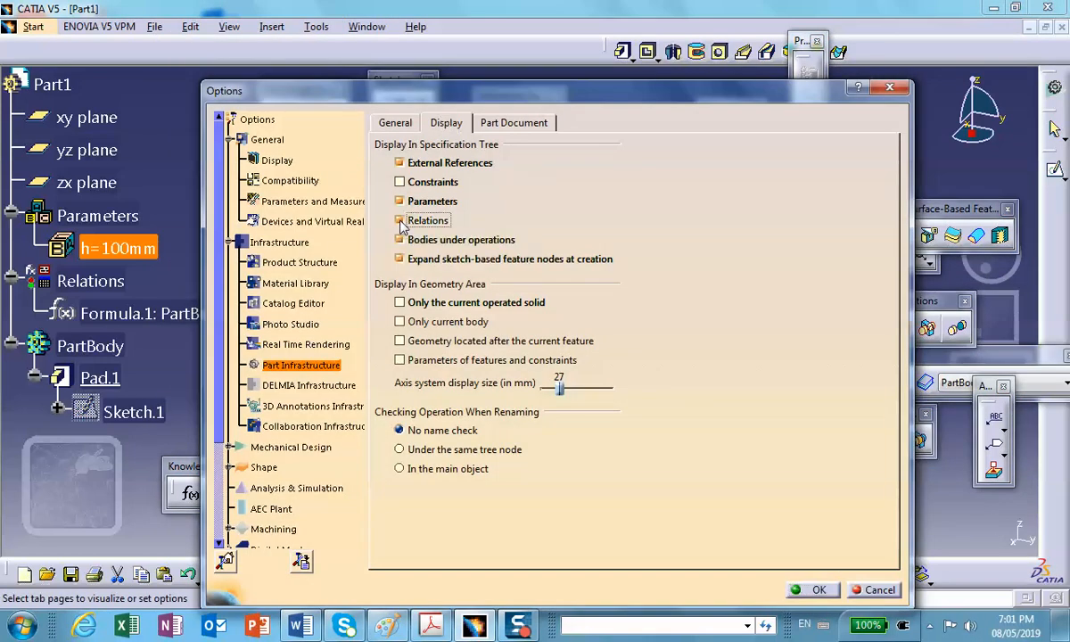
click(814, 590)
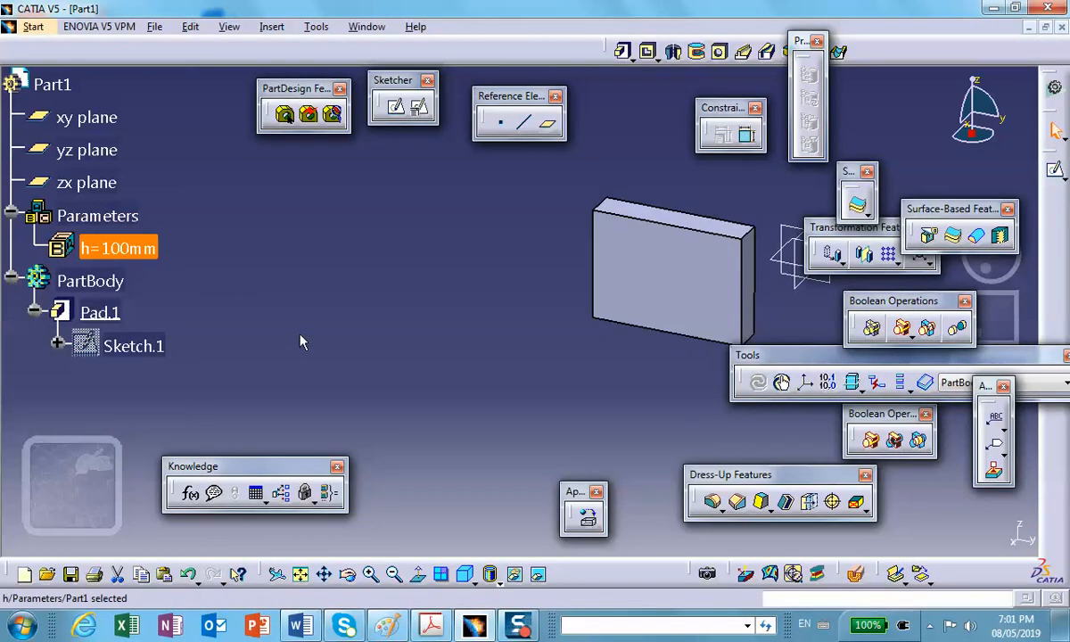
Turn the display of Relations in the specification tree back on and accept the options
click(316, 29)
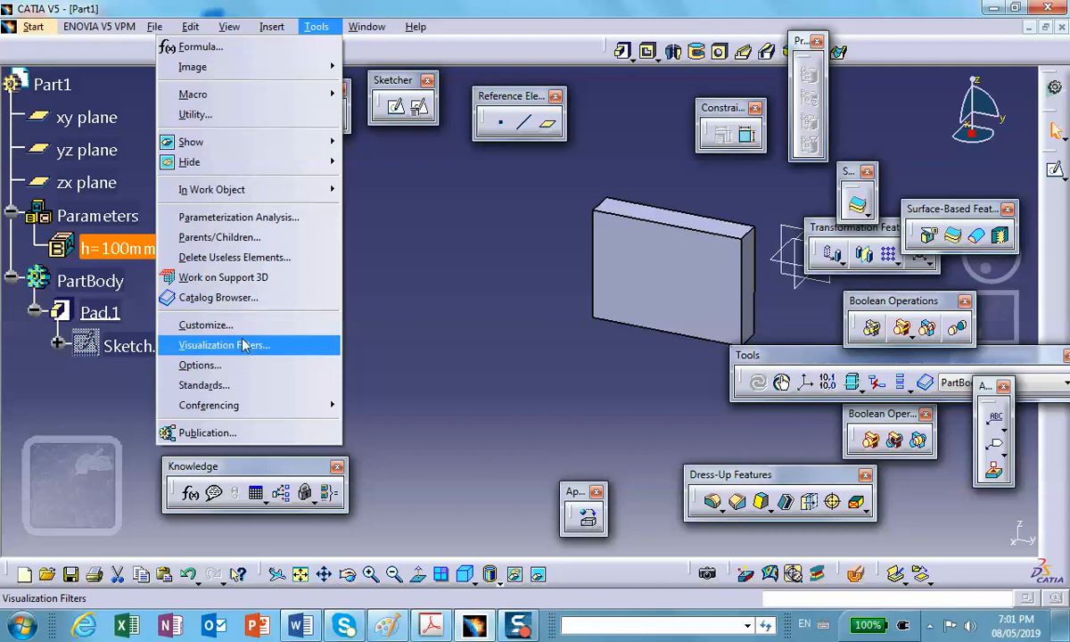
click(232, 374)
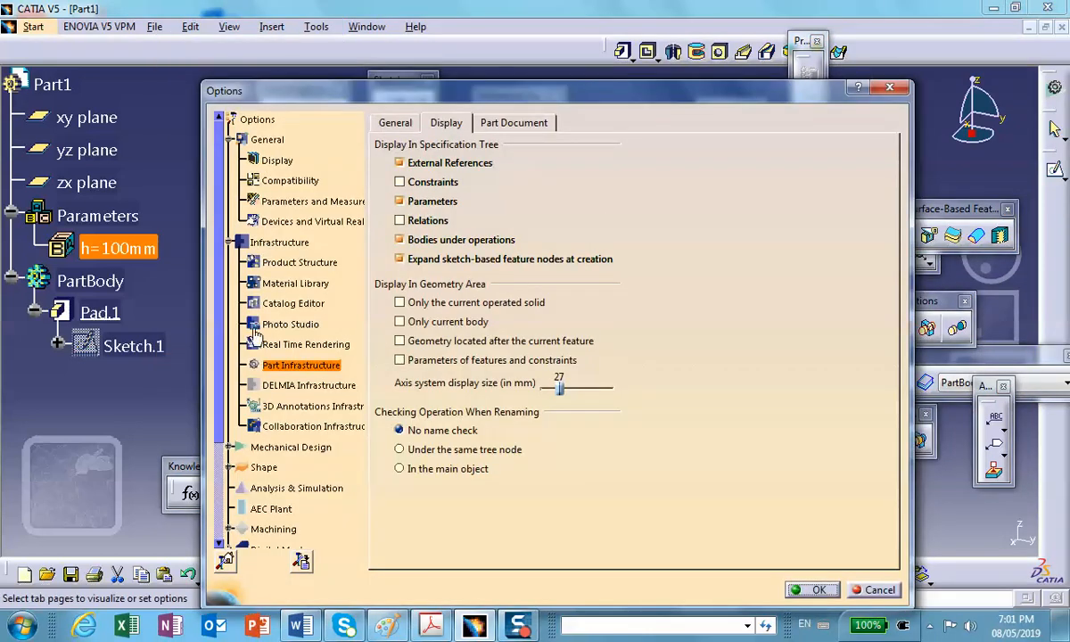
click(399, 221)
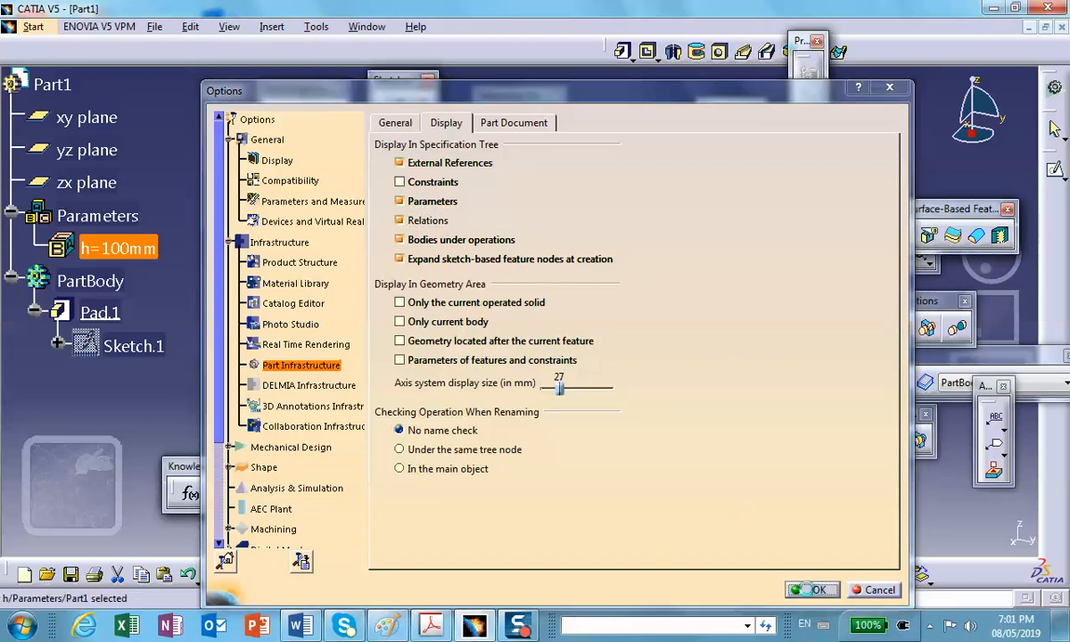
click(814, 590)
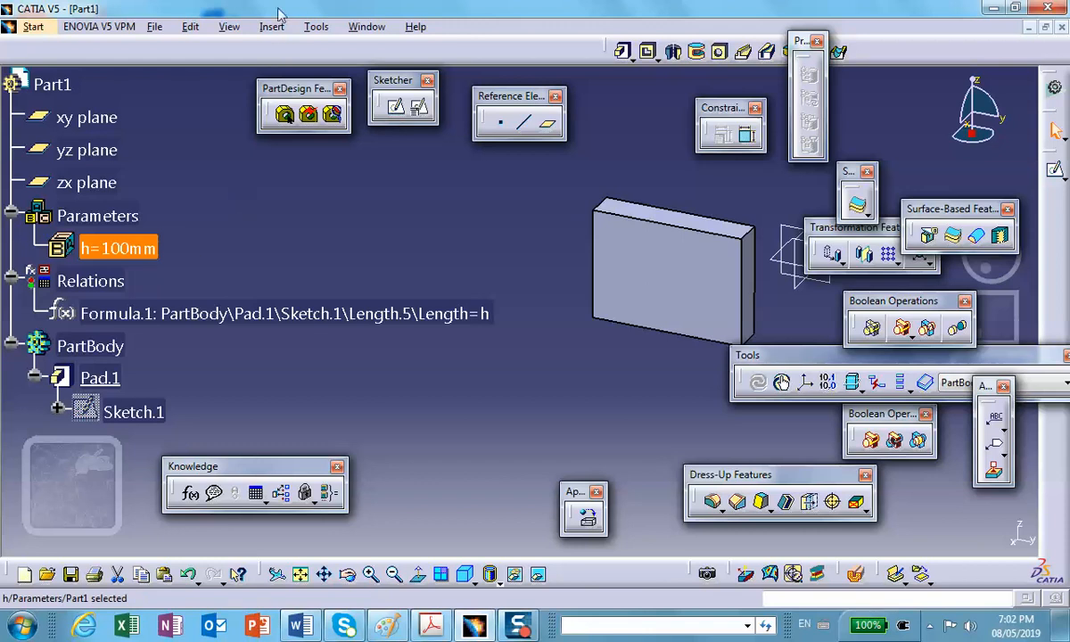
Turn off the With value display for parameters in the specification tree and open parameter h to check its value
click(109, 247)
click(317, 27)
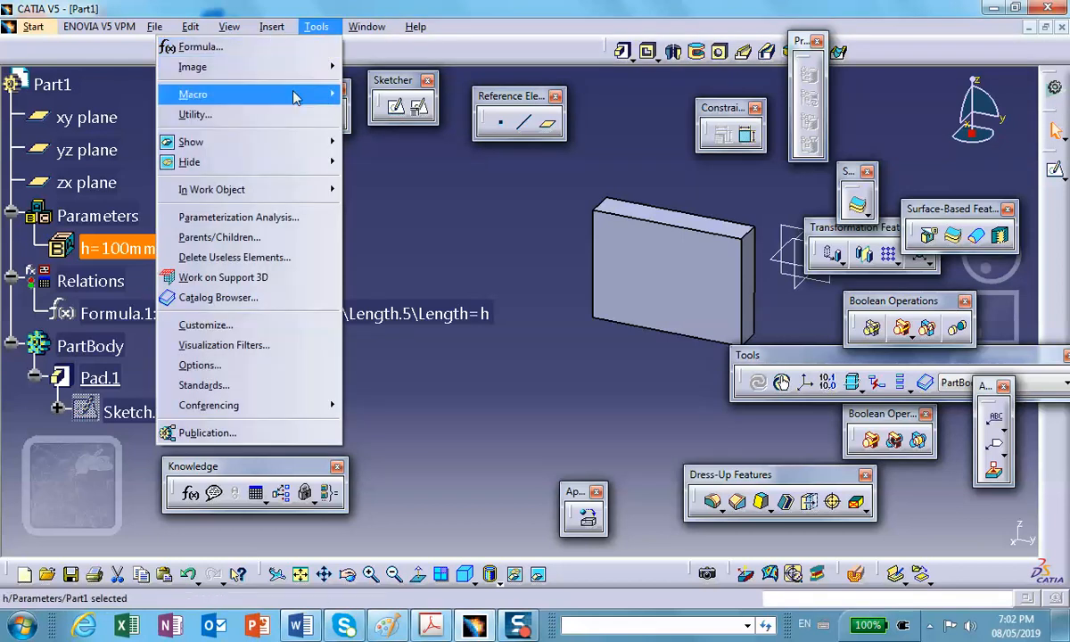
click(202, 366)
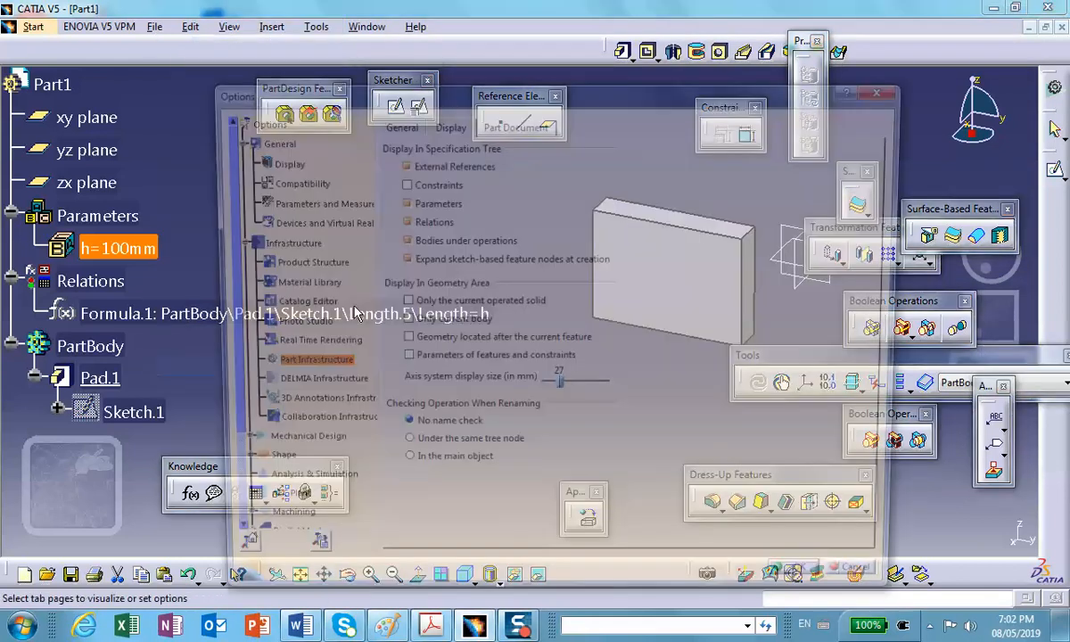
click(394, 123)
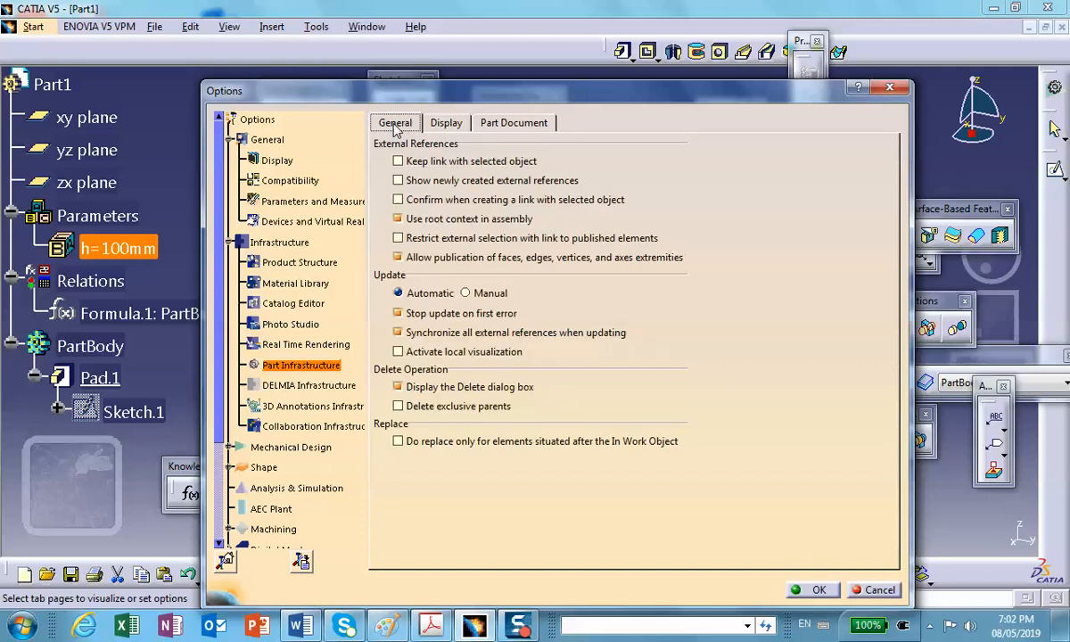
click(272, 161)
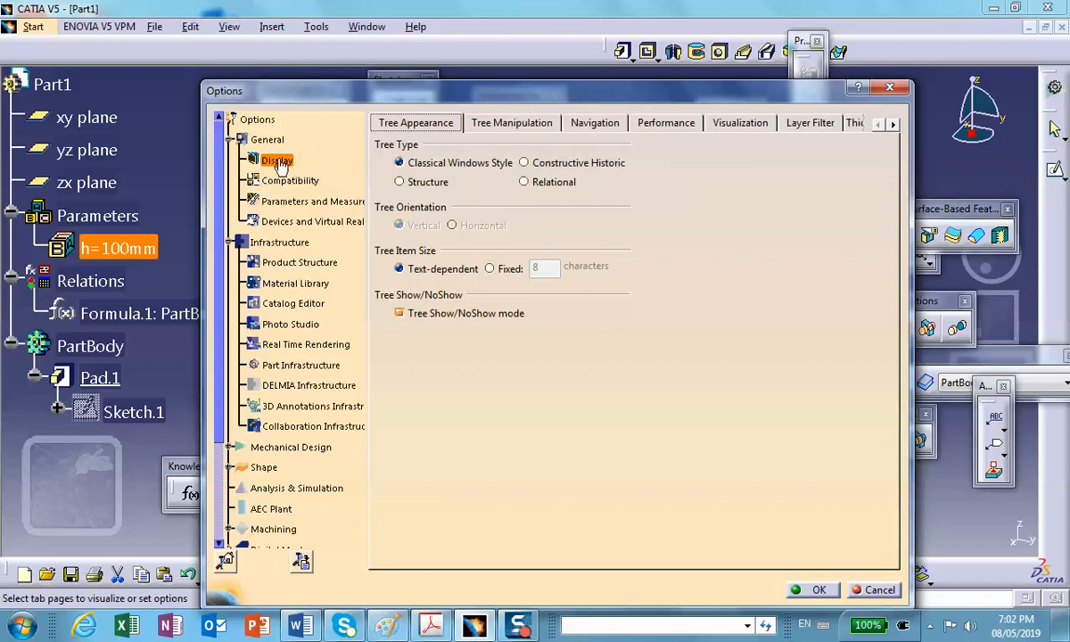
click(283, 203)
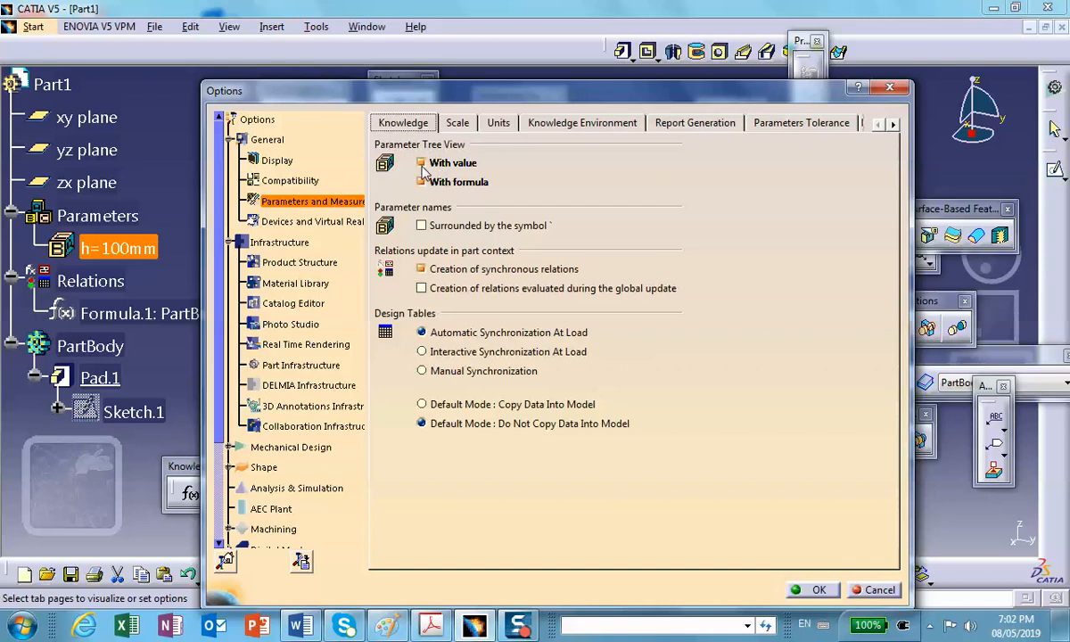
click(422, 165)
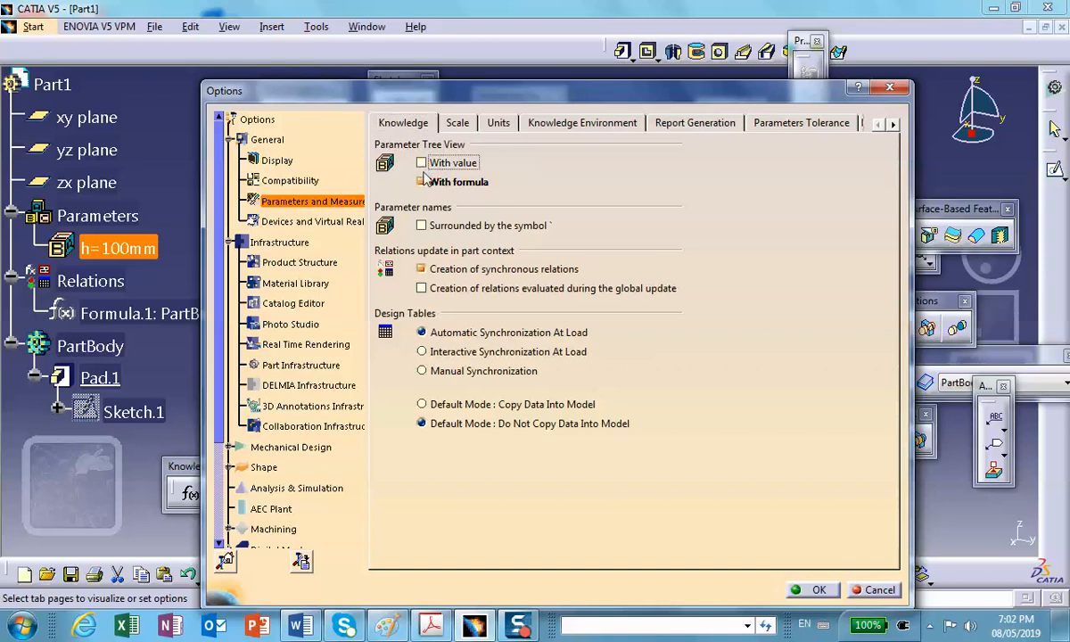
click(813, 590)
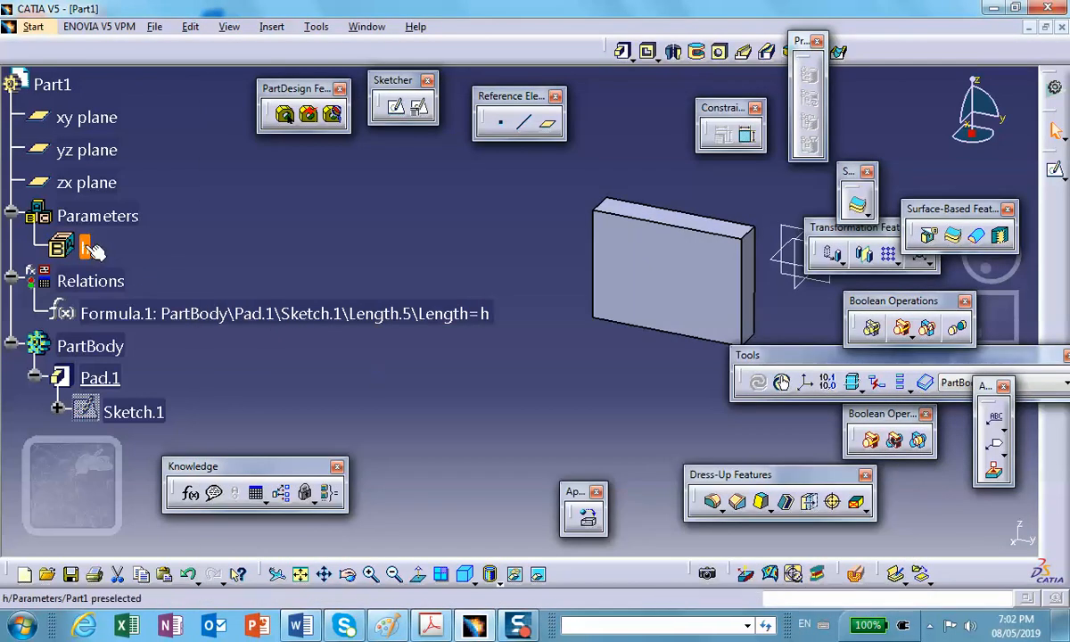
double_click(90, 248)
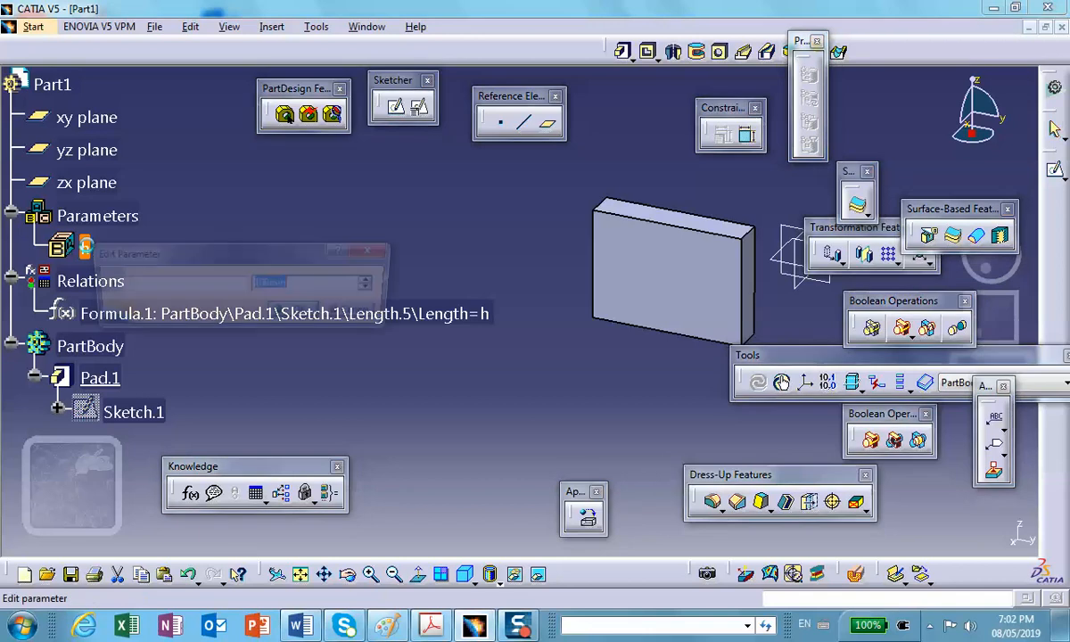
key(Return)
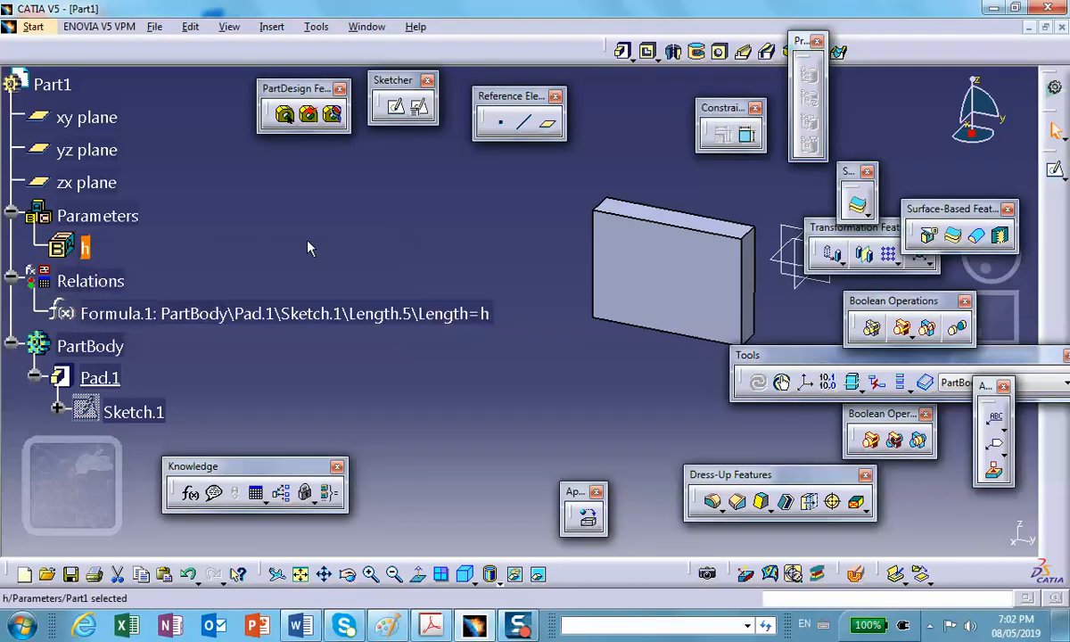
Turn the With value parameter display back on, surround parameter names by the symbol `, and accept the options
click(304, 30)
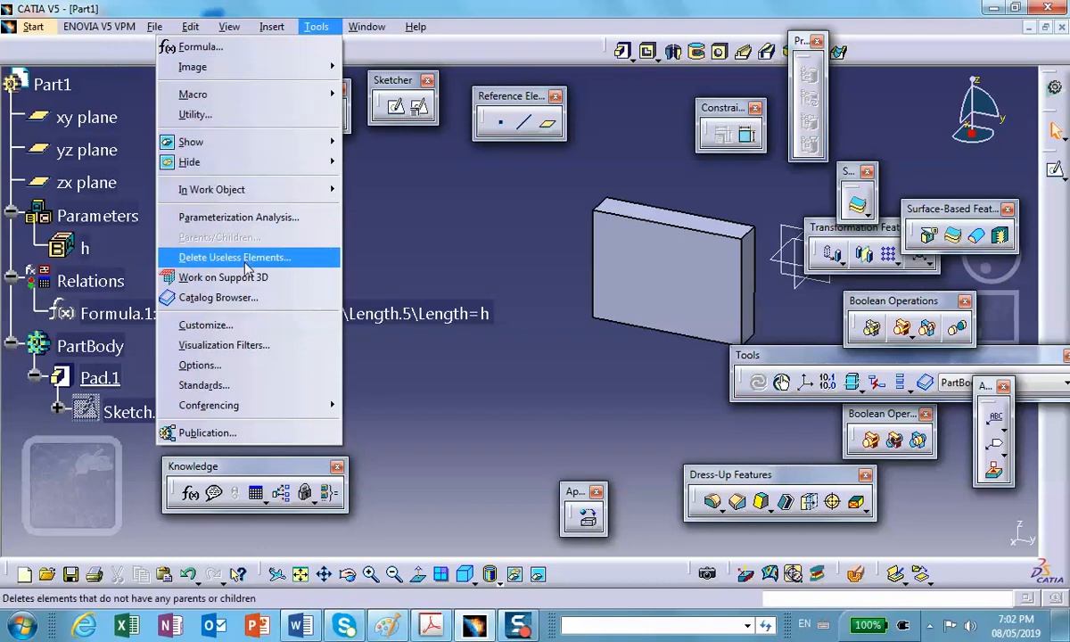
click(198, 366)
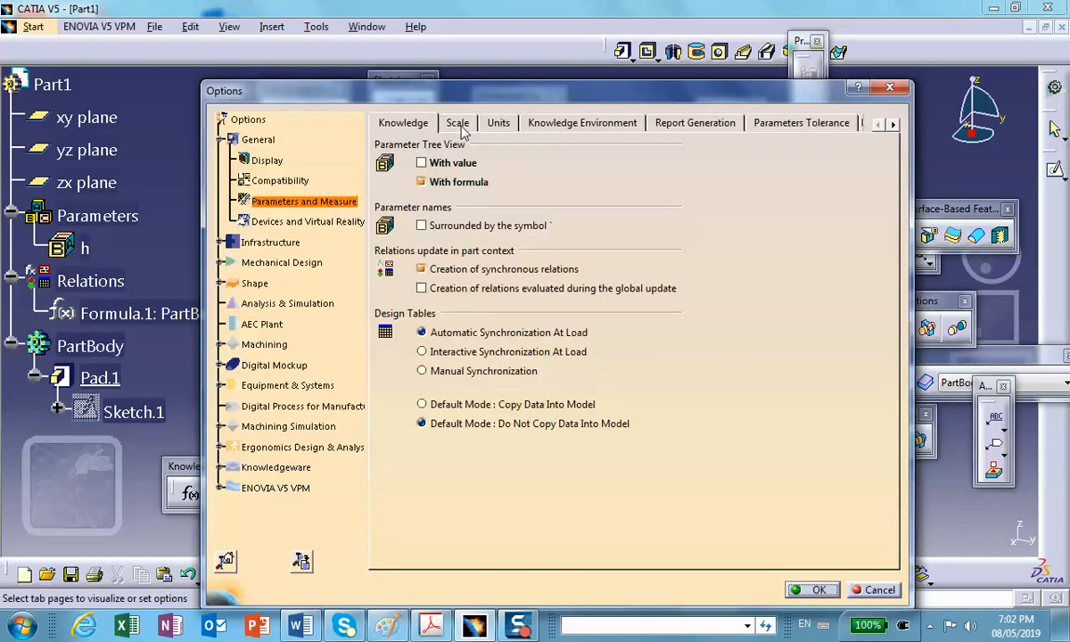
click(421, 162)
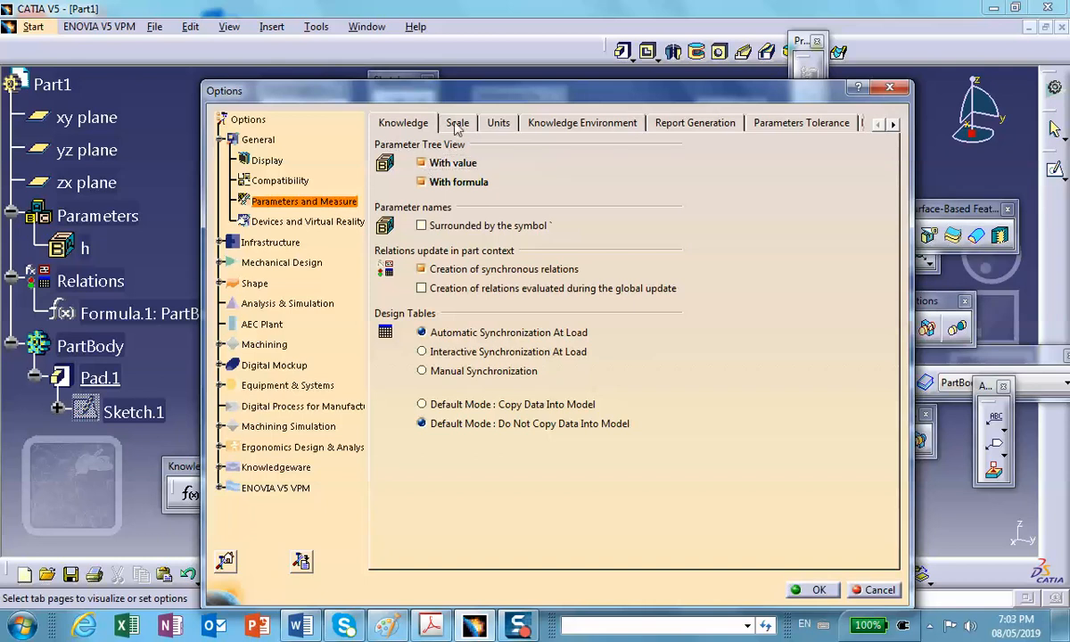
click(422, 225)
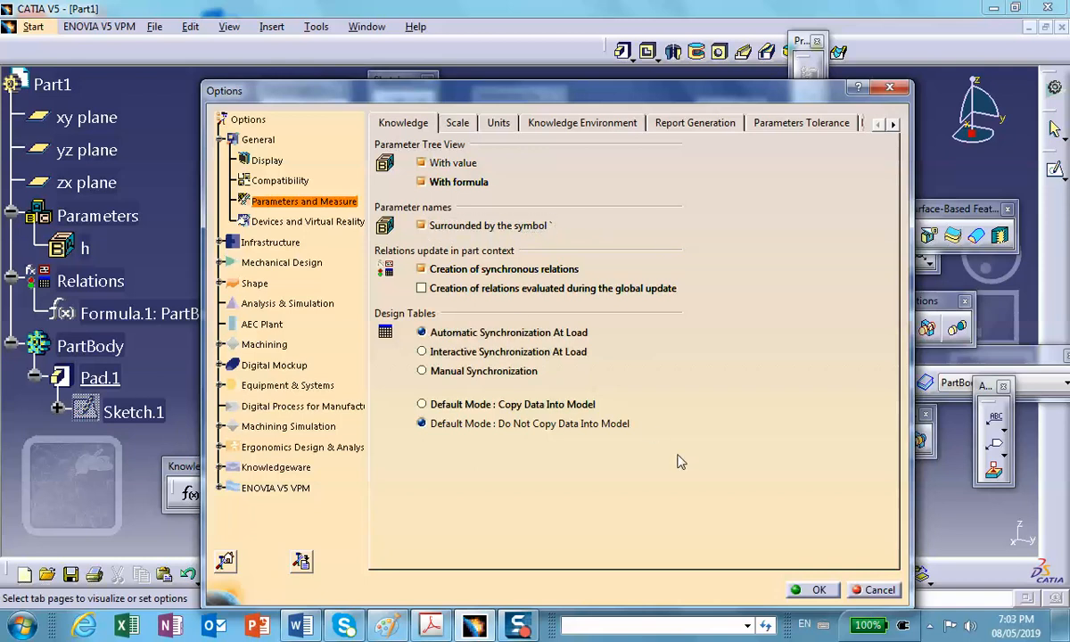
click(813, 591)
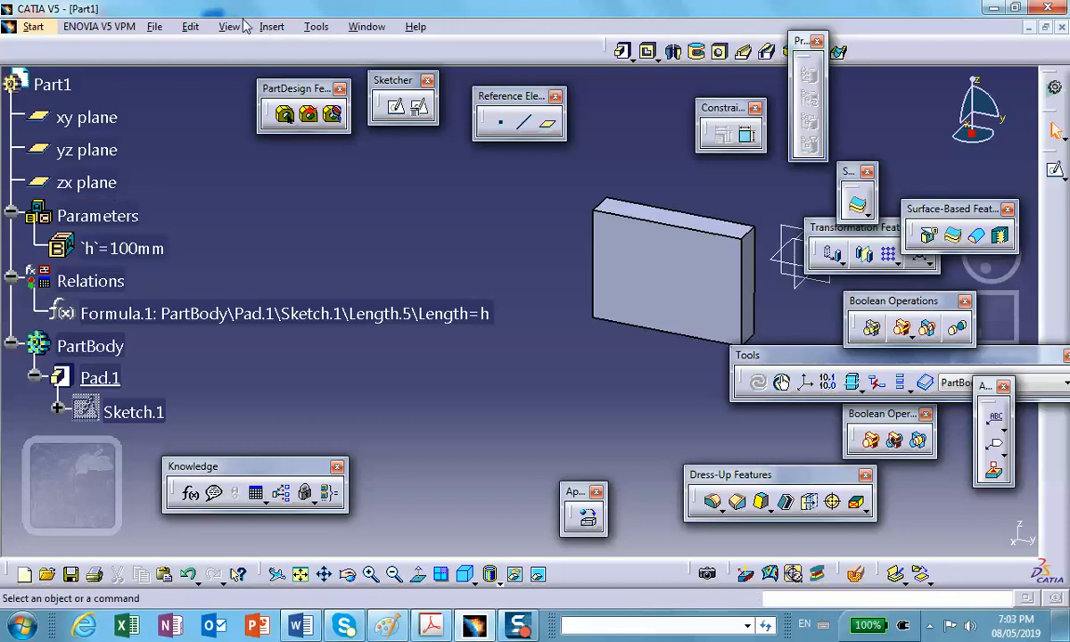
Turn off the symbol around parameter names and the With formula display, and open parameter h to check it
click(315, 27)
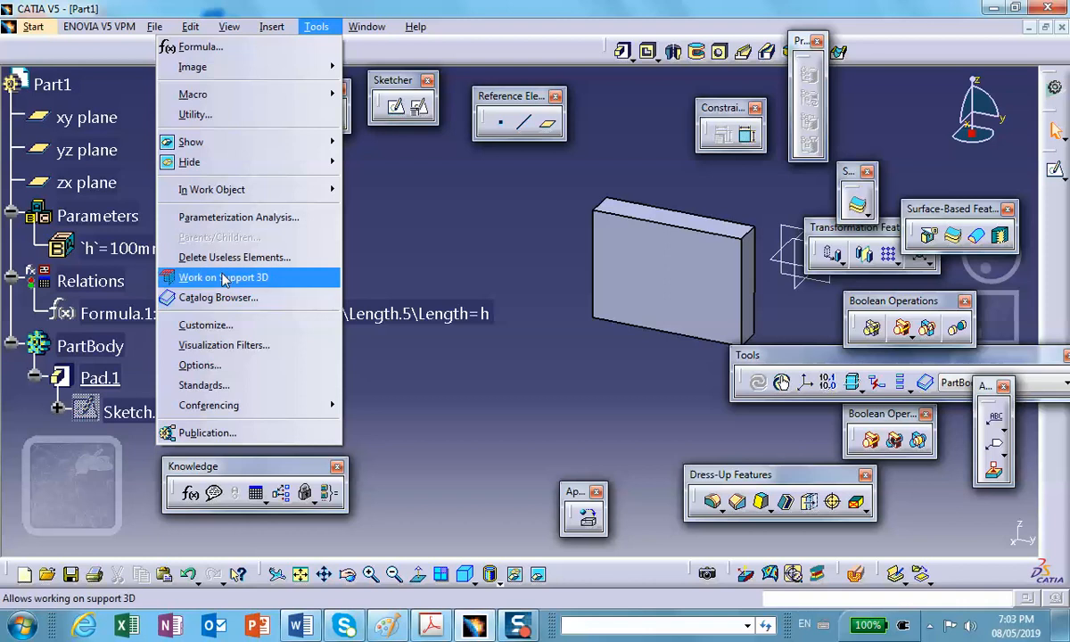
click(218, 364)
click(421, 225)
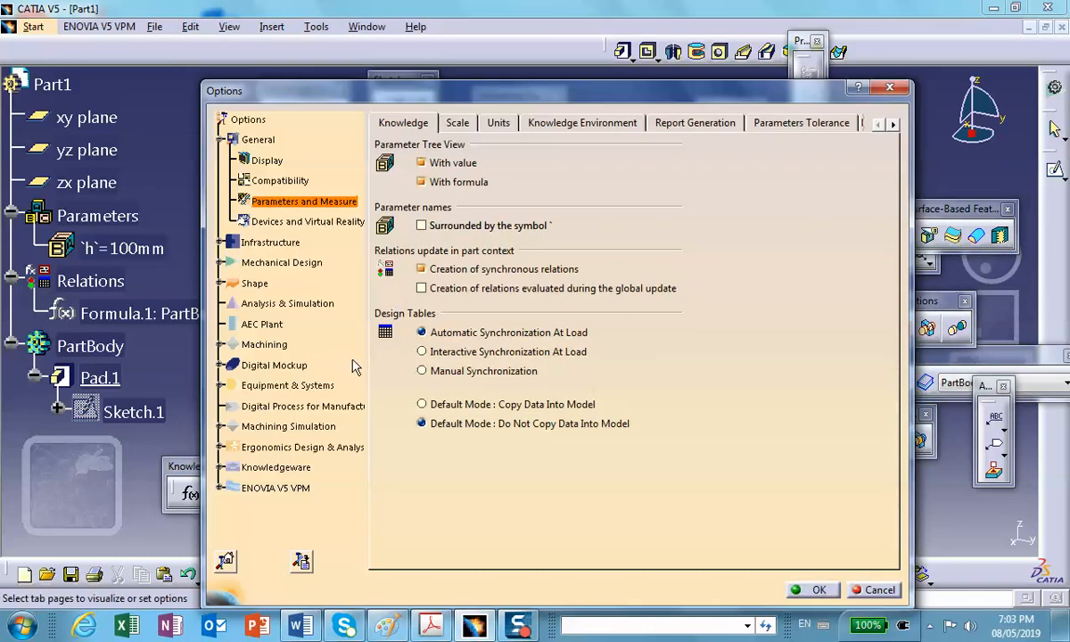
click(421, 182)
click(818, 590)
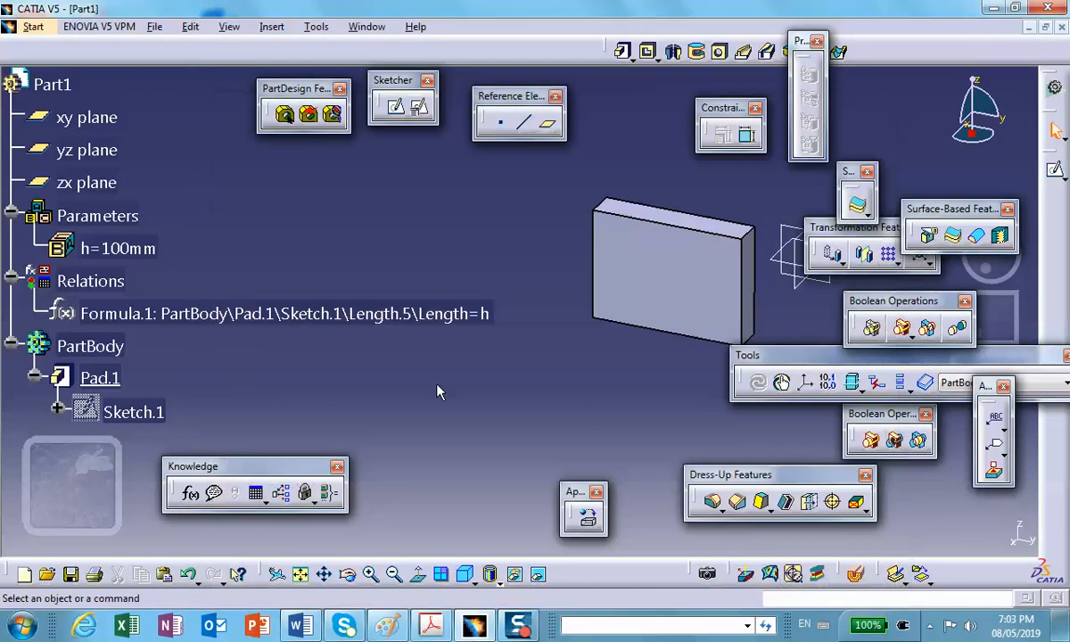
double_click(117, 250)
click(384, 315)
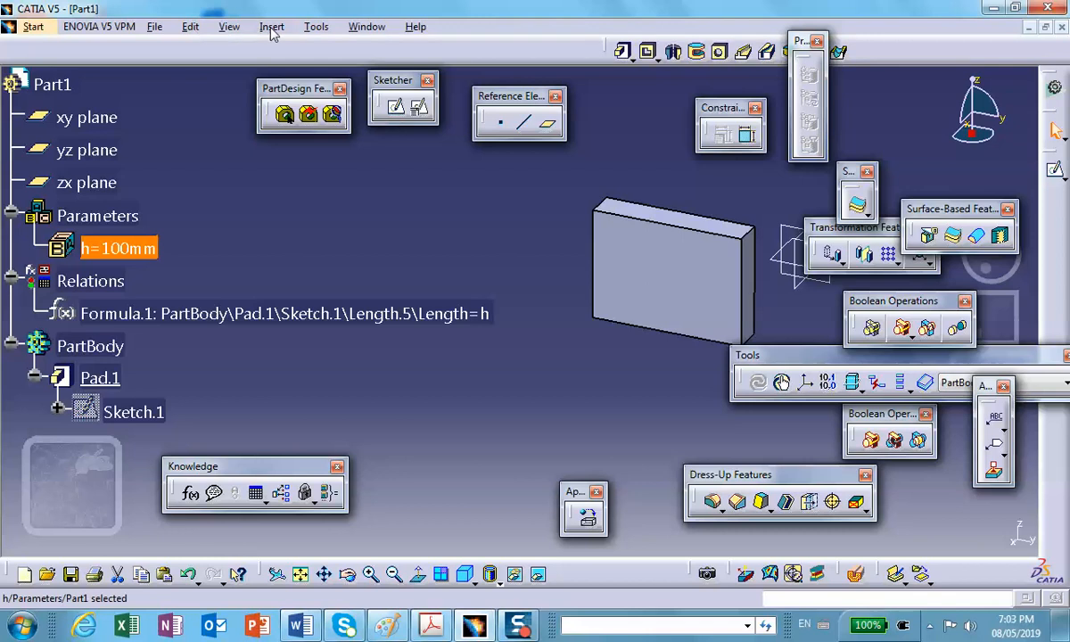
Turn the With formula display for parameters in the tree back on and accept the options
click(317, 27)
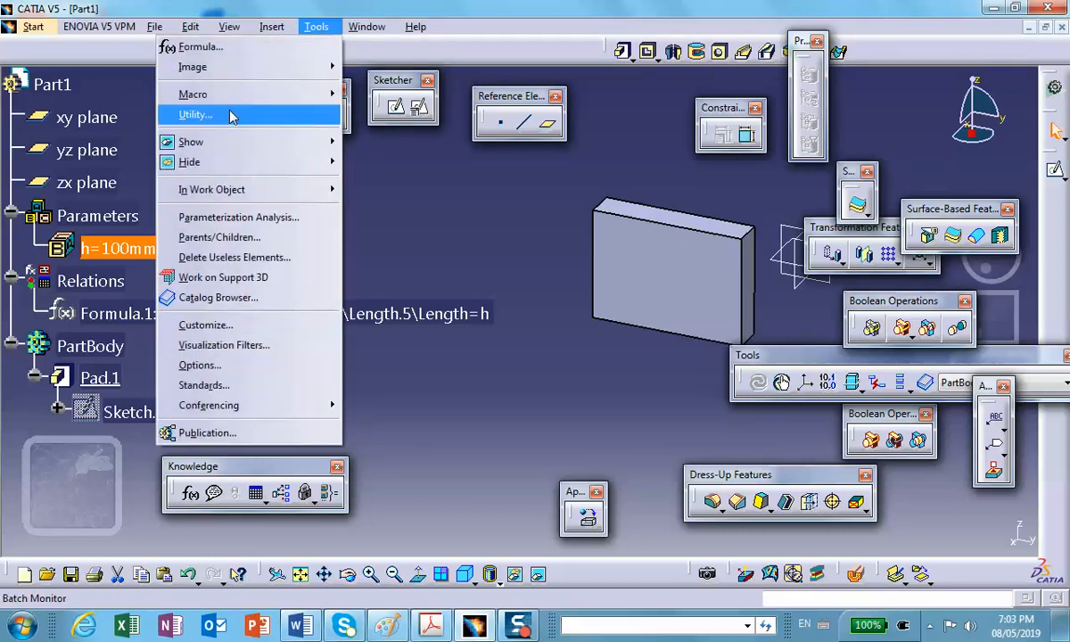
click(198, 363)
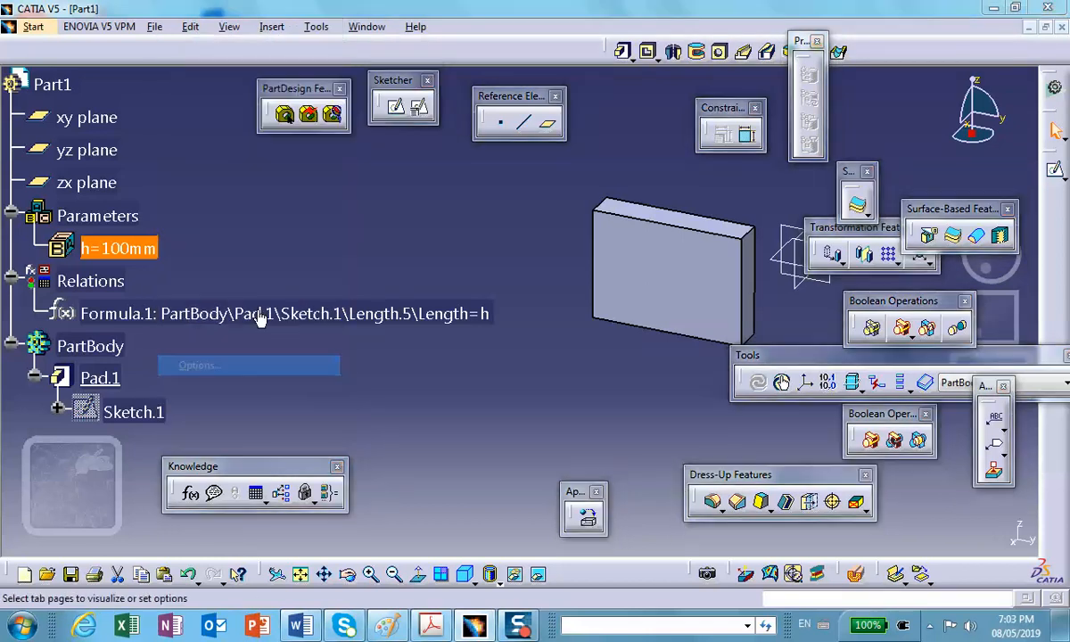
click(421, 182)
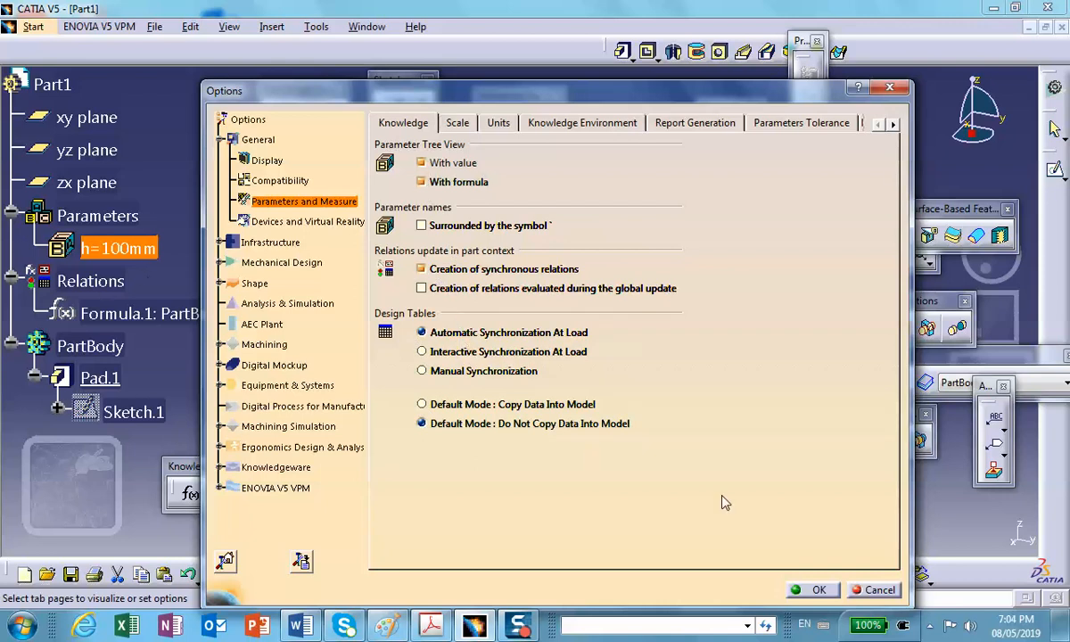
click(818, 591)
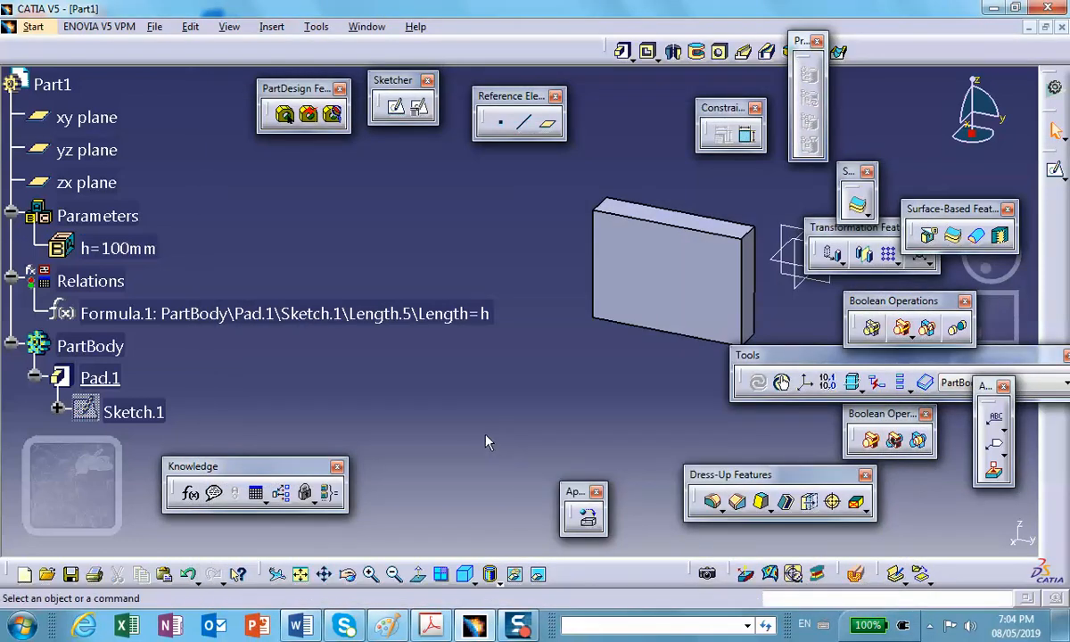
Start a design table named DesignTable.1 that is created with the current parameter values
middle_drag(502, 256, 371, 216)
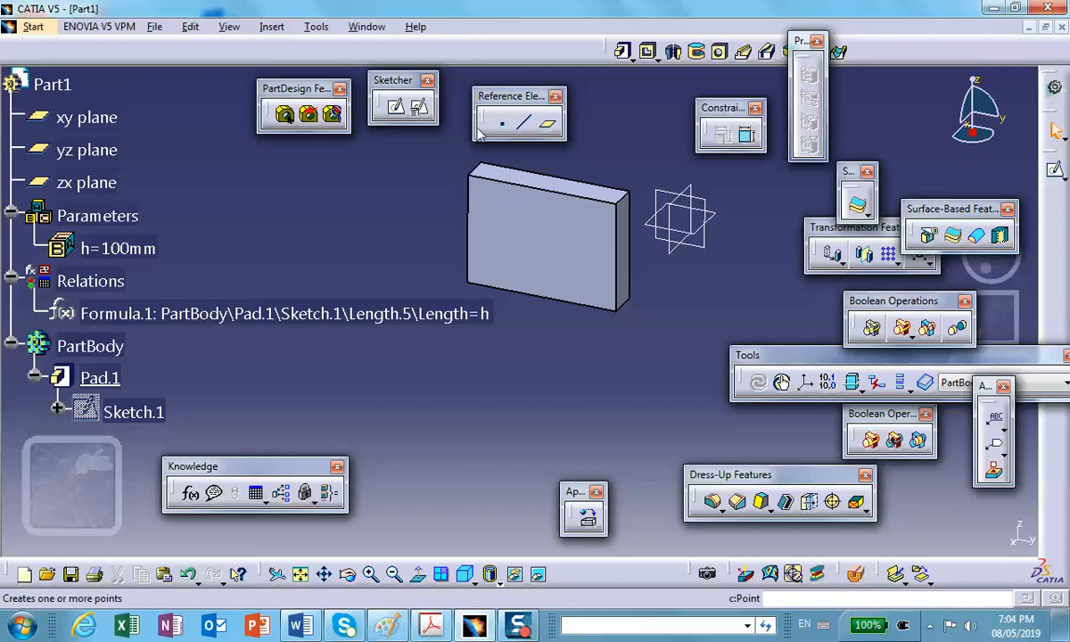
click(257, 493)
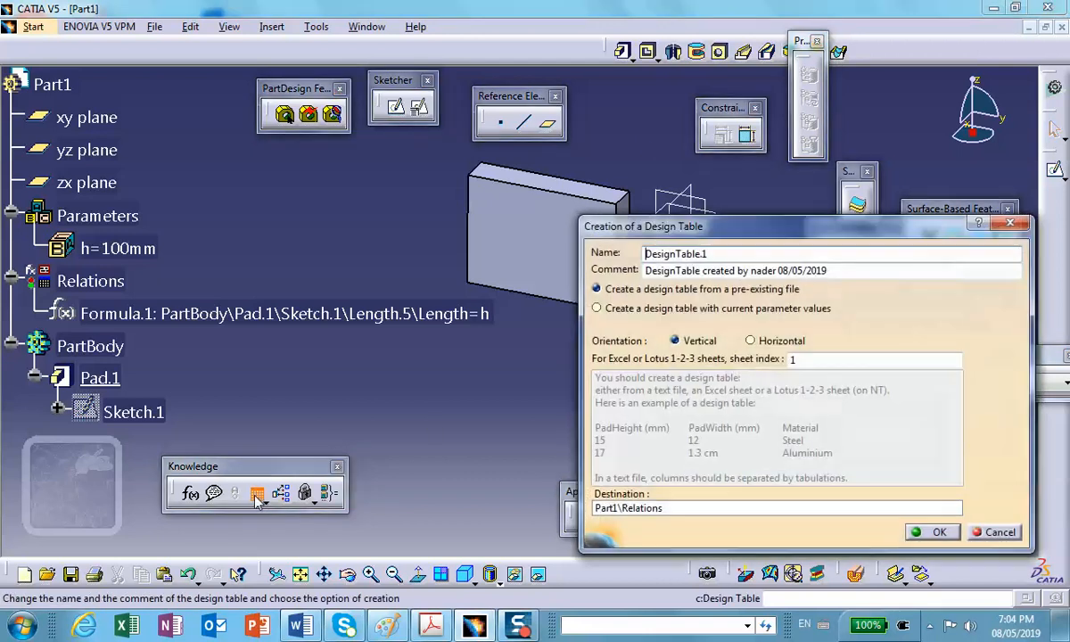
click(597, 309)
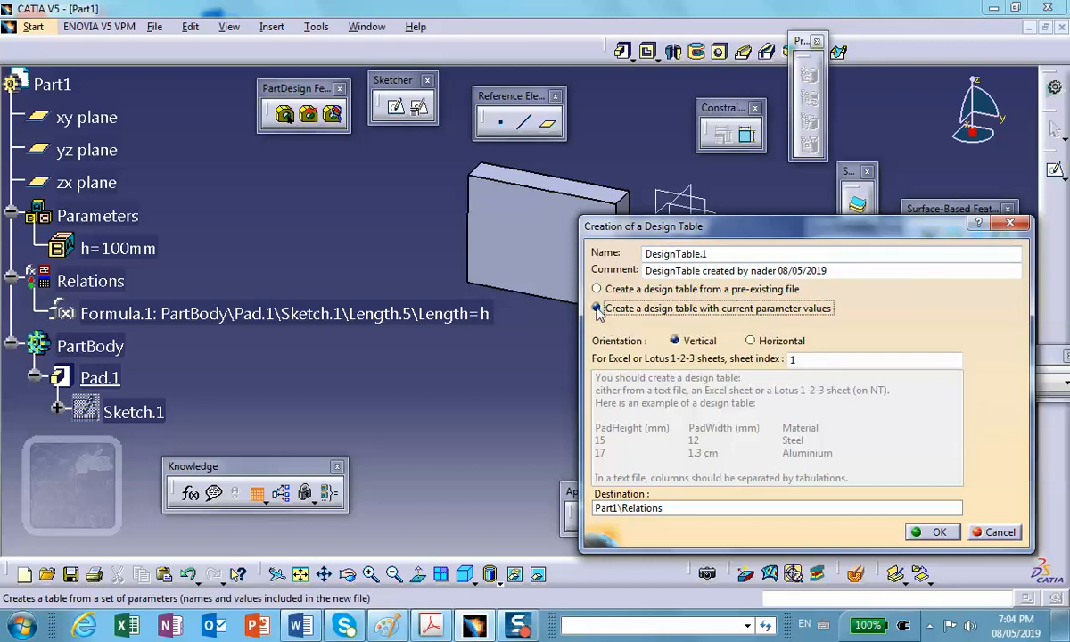
click(940, 533)
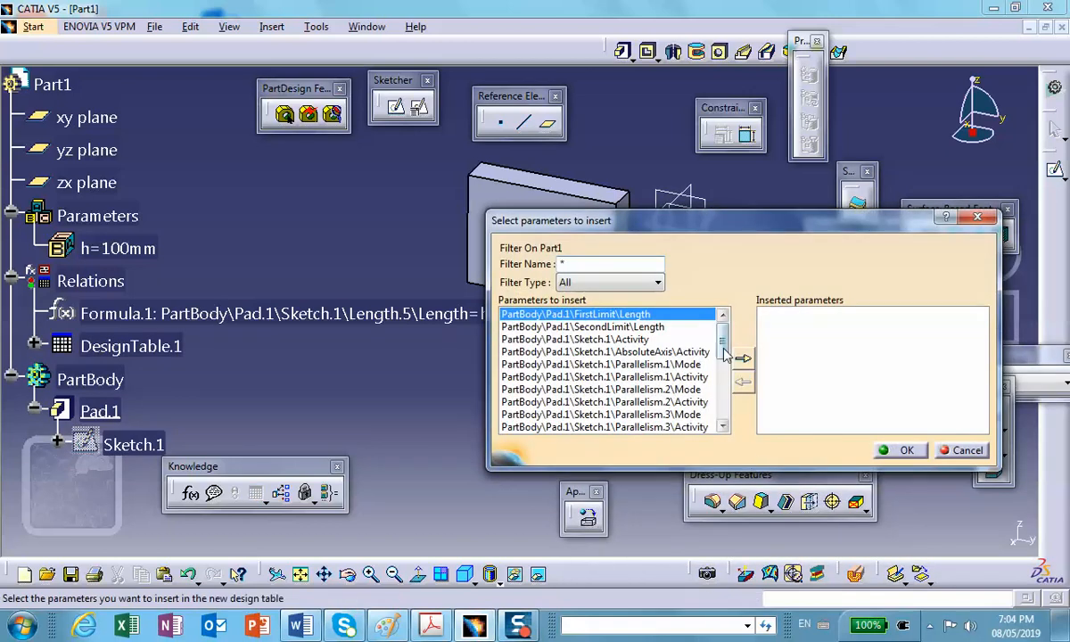
Filter the available parameters to renamed ones and insert parameter h into the design table
click(645, 284)
click(606, 308)
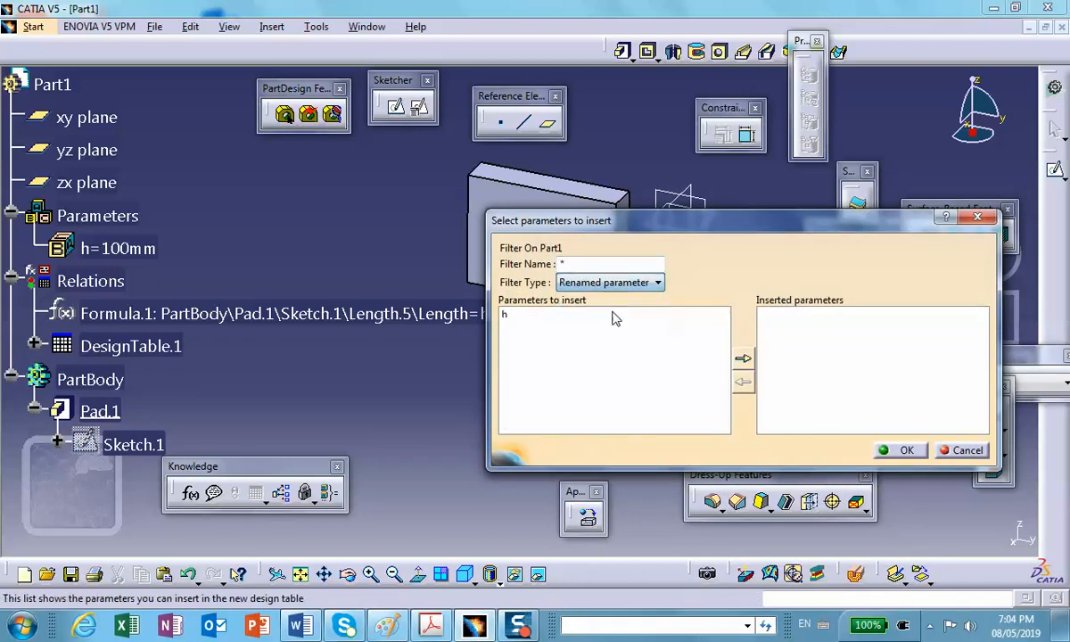
double_click(508, 318)
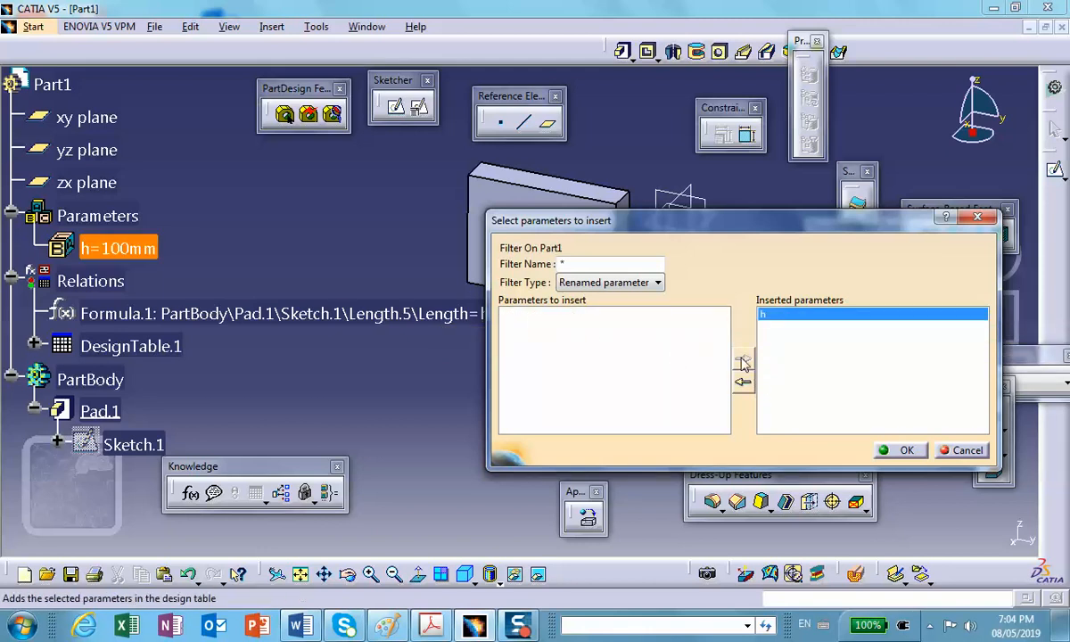
click(899, 450)
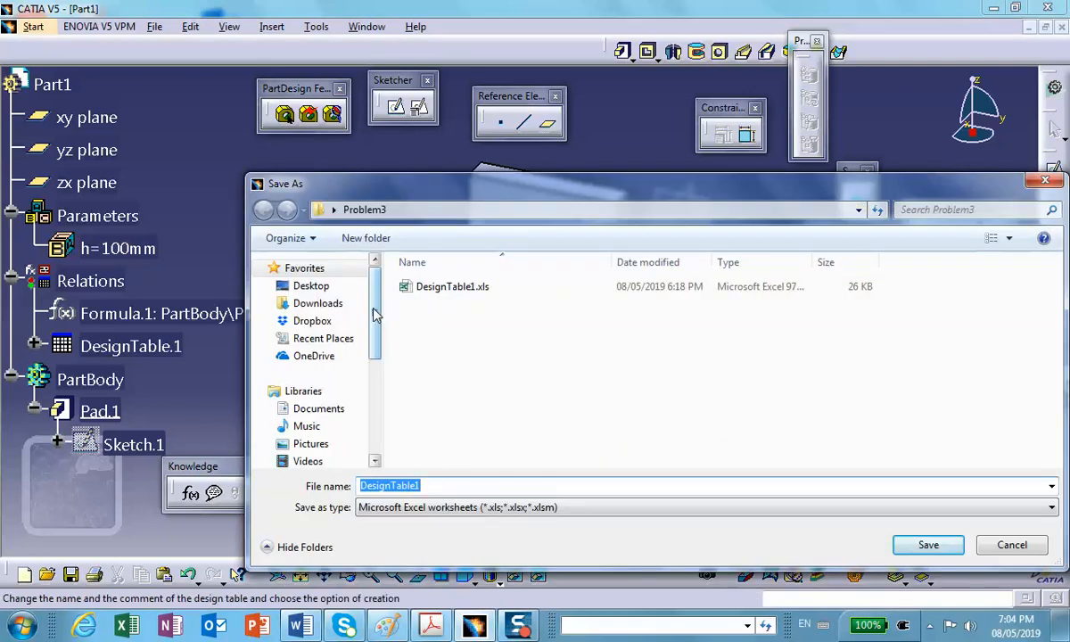
Save the design table's Excel file on the Desktop and accept the table with its first configuration row
click(312, 287)
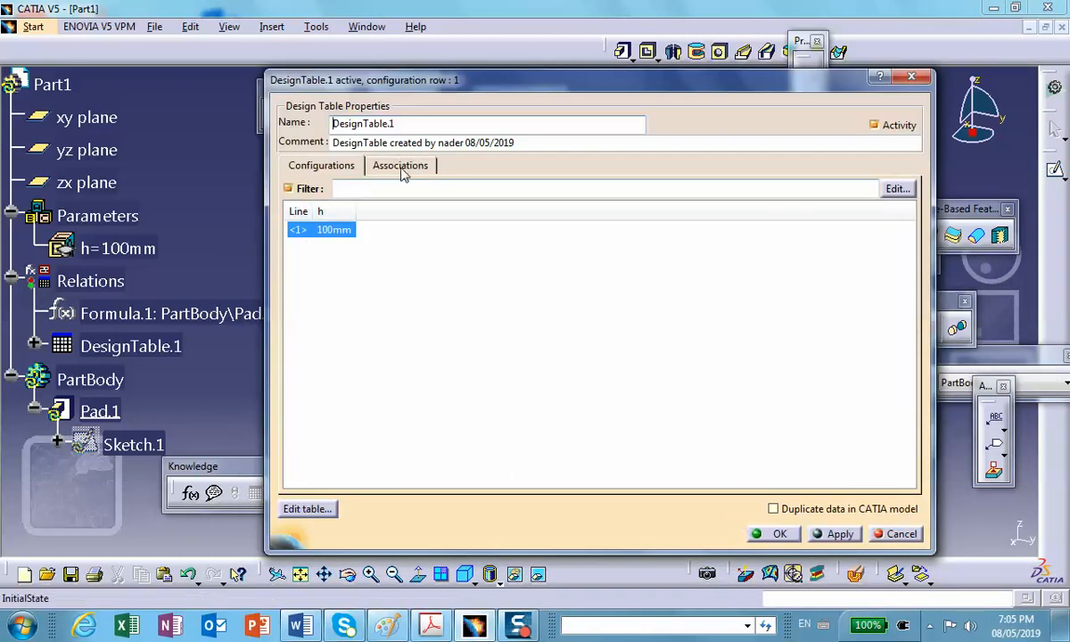
click(779, 535)
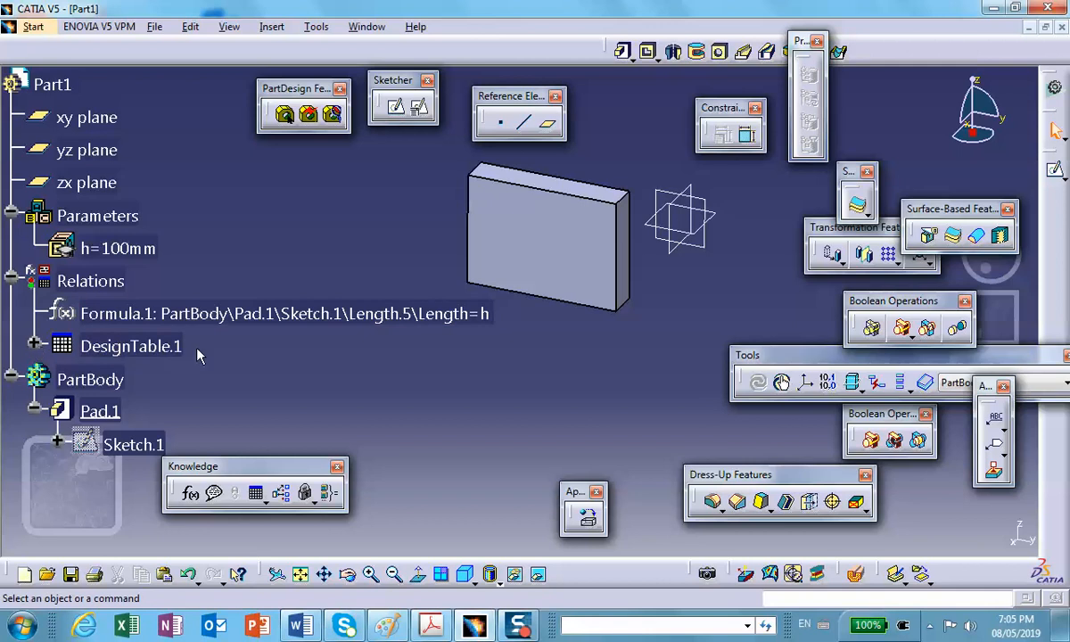
Expand DesignTable.1 under Relations and open it to examine its configurations, leaving the table without changes
scroll(207, 357, down, 2)
click(43, 294)
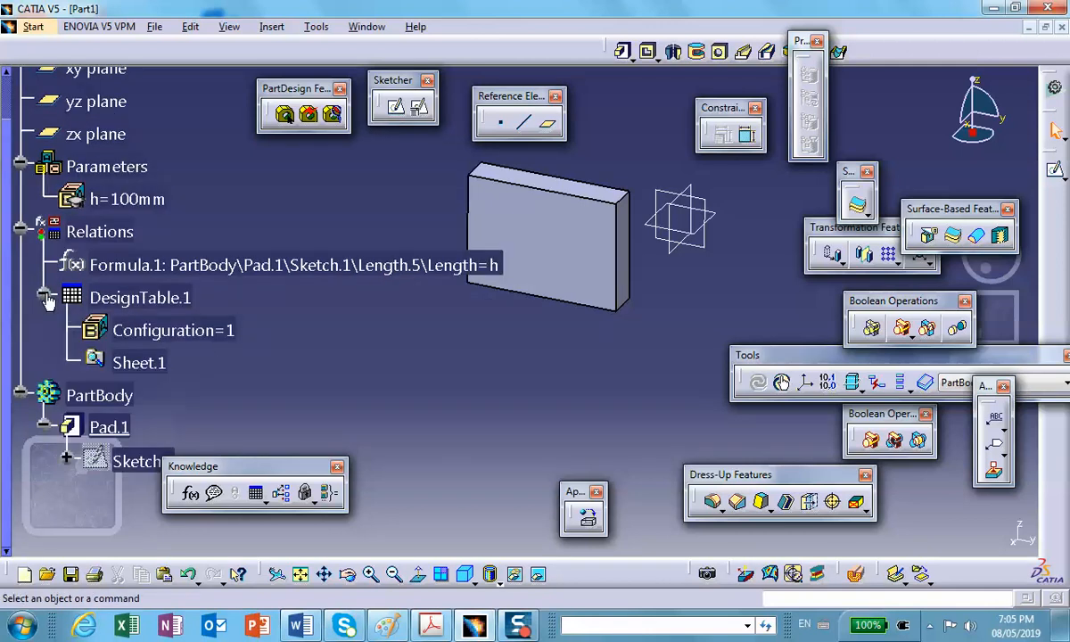
double_click(142, 301)
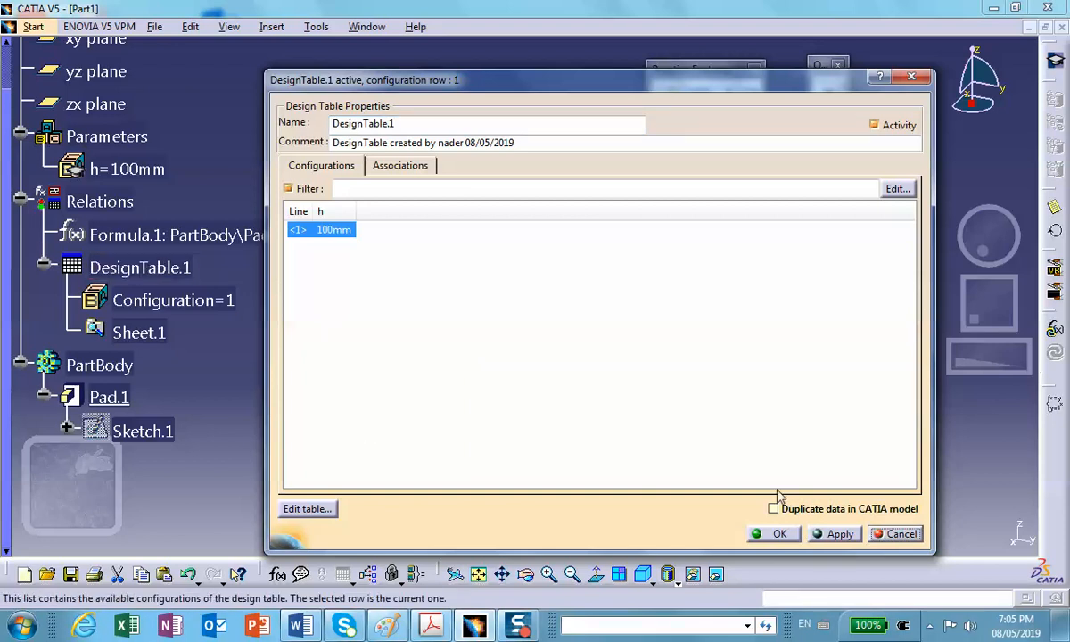
click(899, 532)
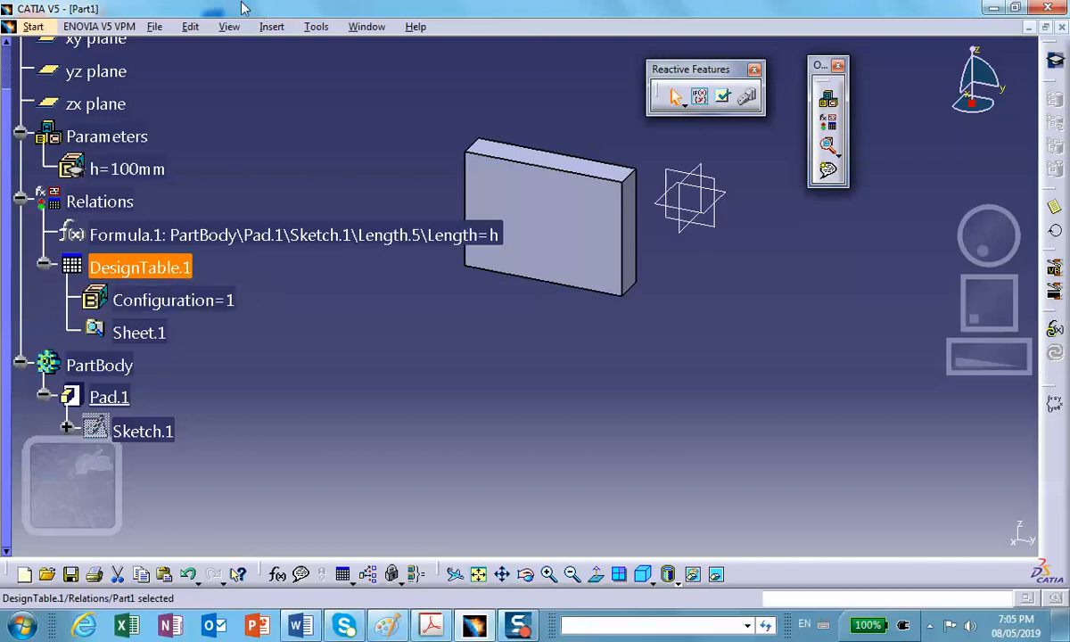
Turn off the display of Relations in the specification tree in the Part Infrastructure options
click(317, 26)
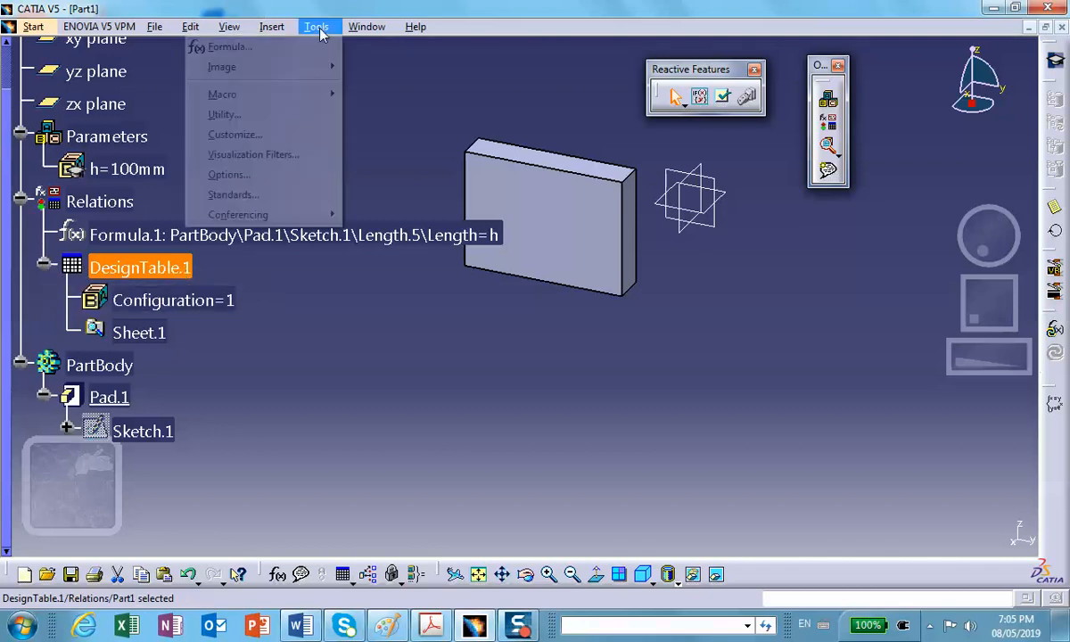
click(303, 172)
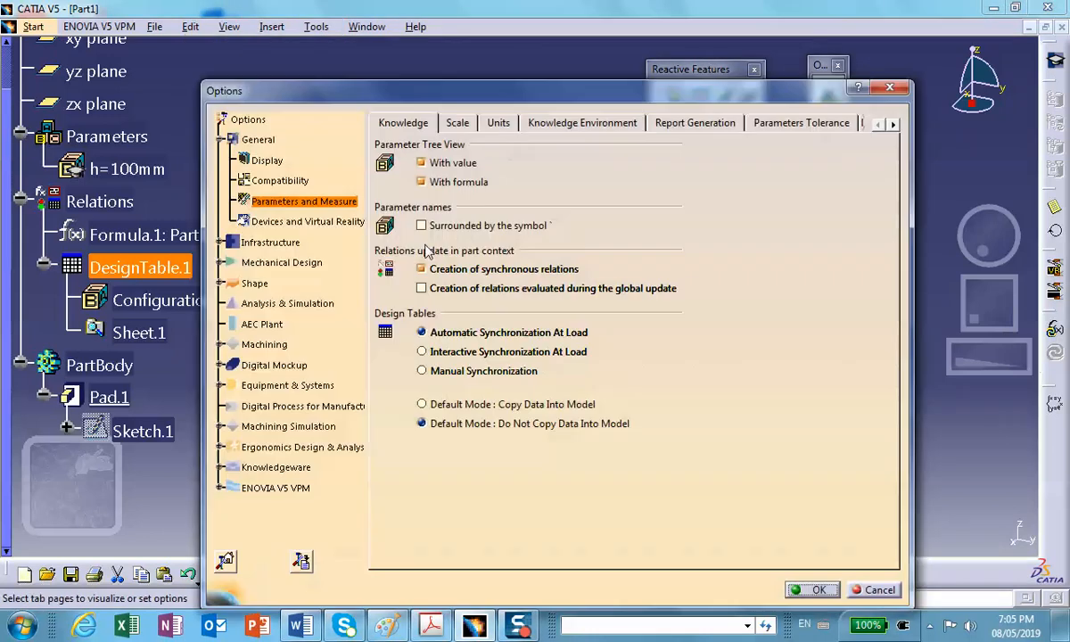
click(259, 239)
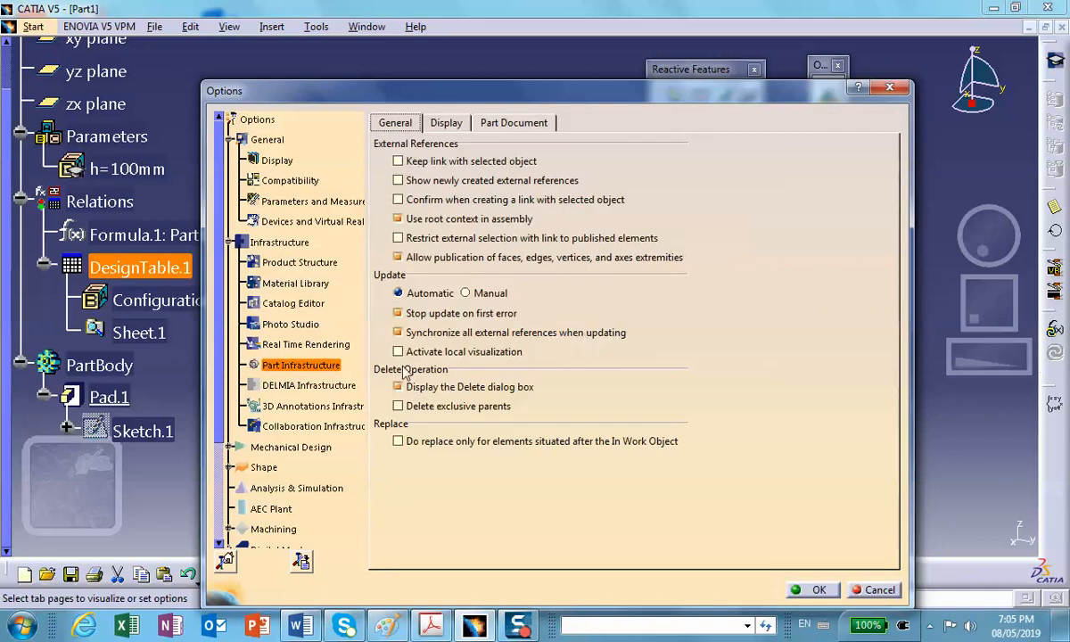
click(443, 123)
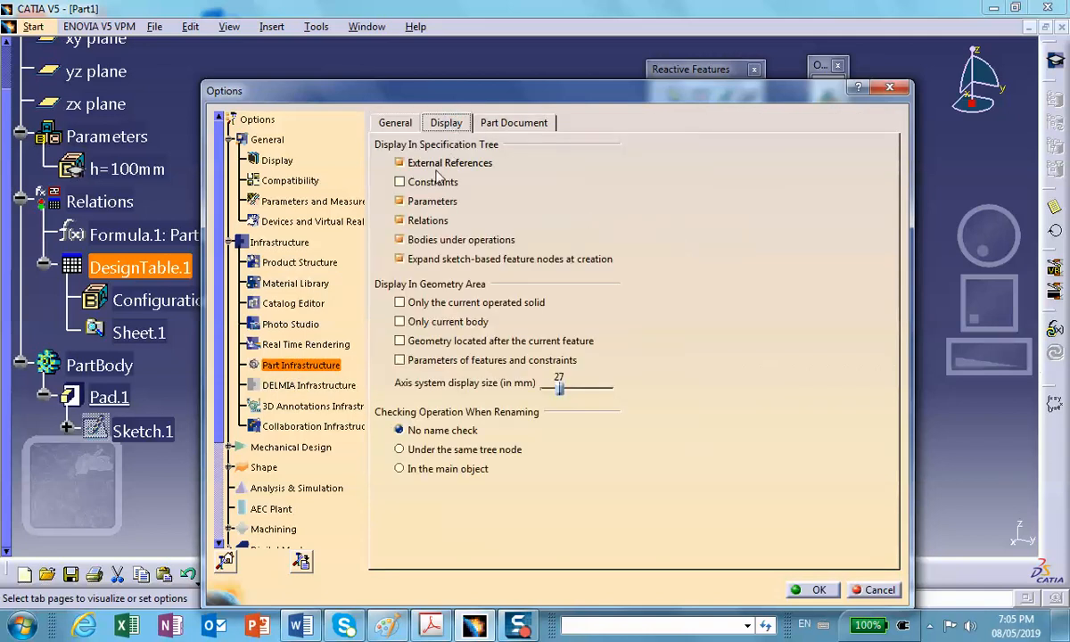
click(398, 221)
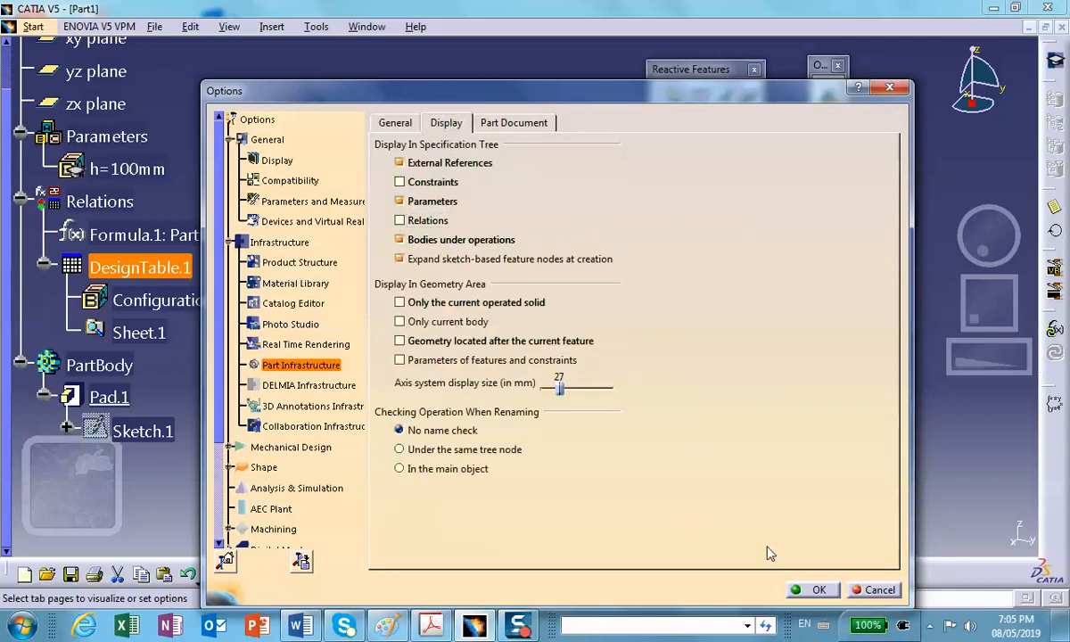
click(812, 589)
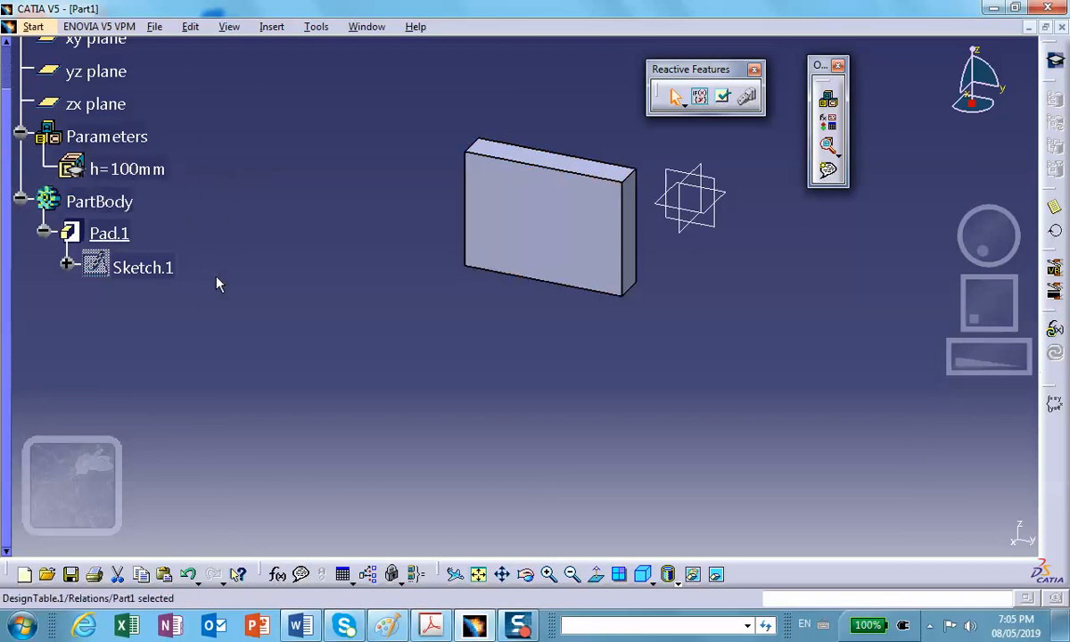
Undo the creation of the design table that controls parameter h
click(187, 571)
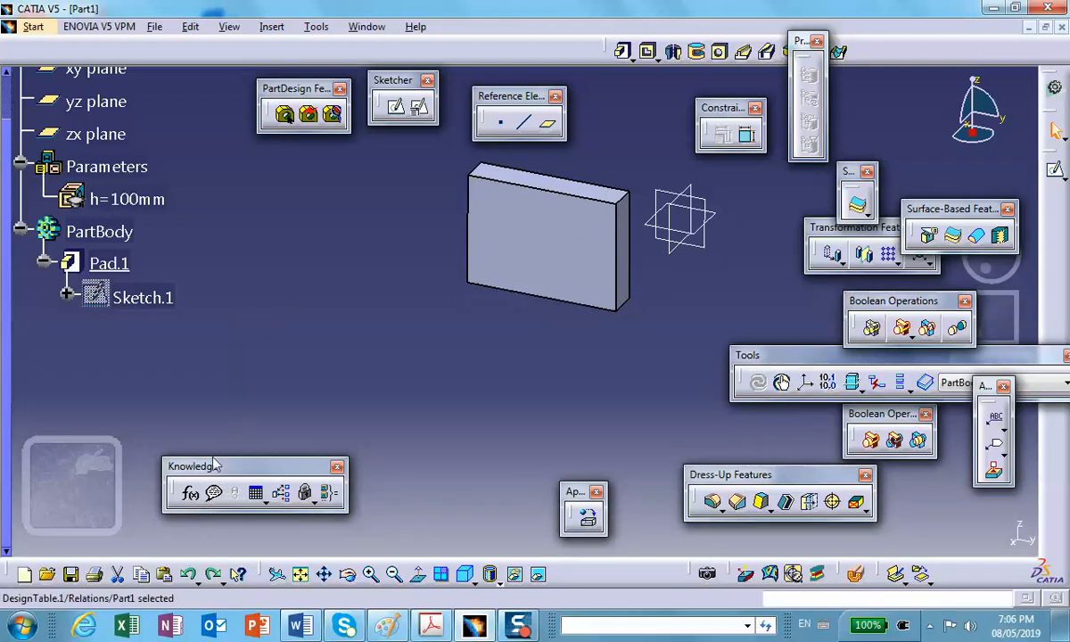
click(189, 576)
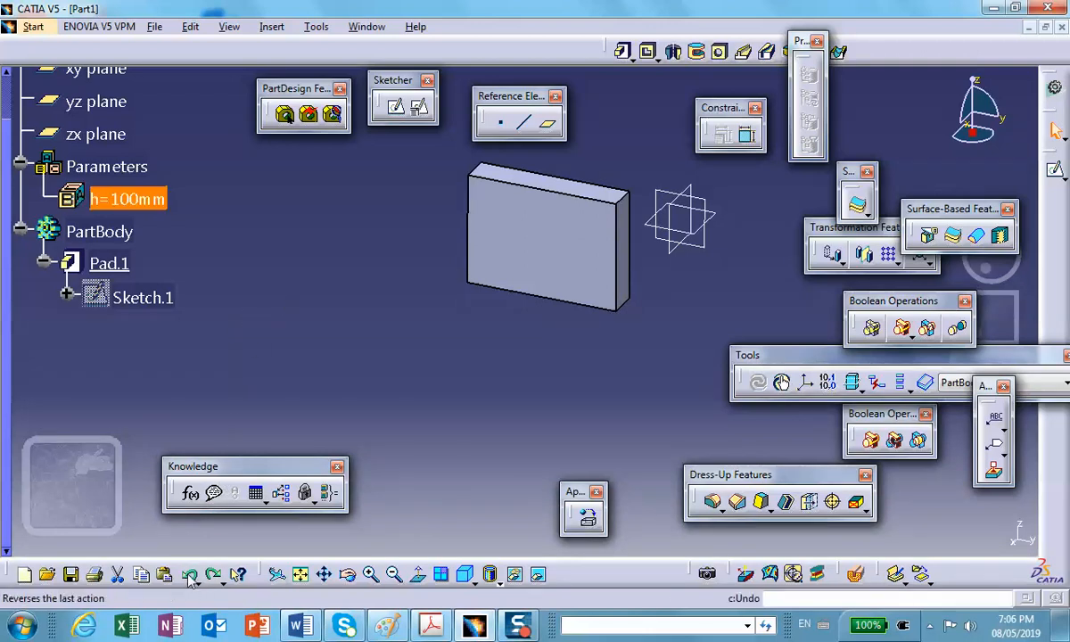
click(332, 240)
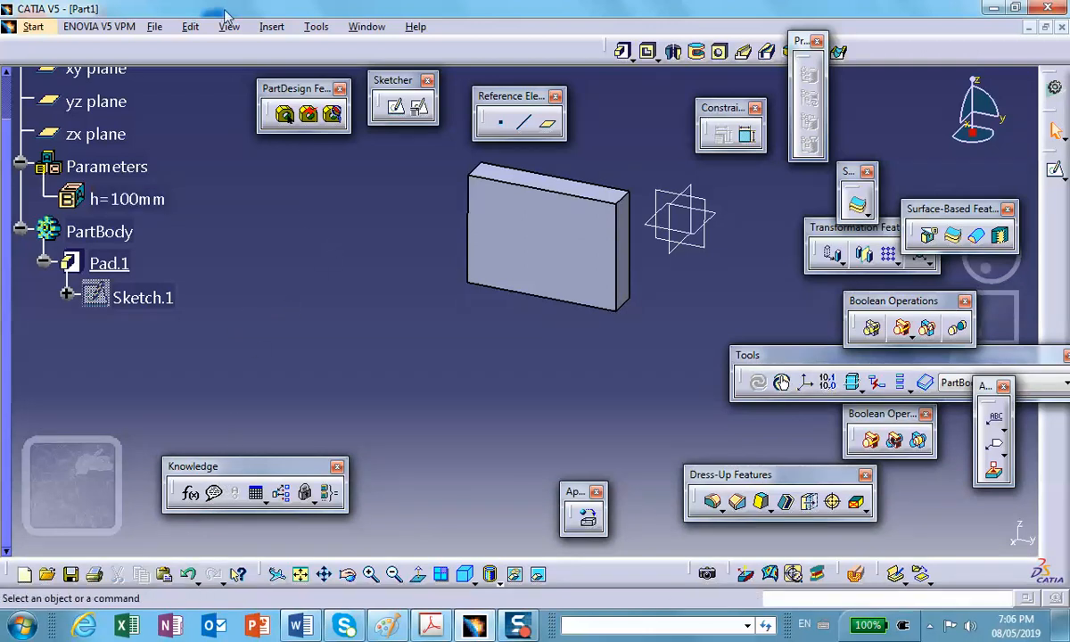
Turn the display of Relations in the specification tree back on in the Part Infrastructure options
click(317, 27)
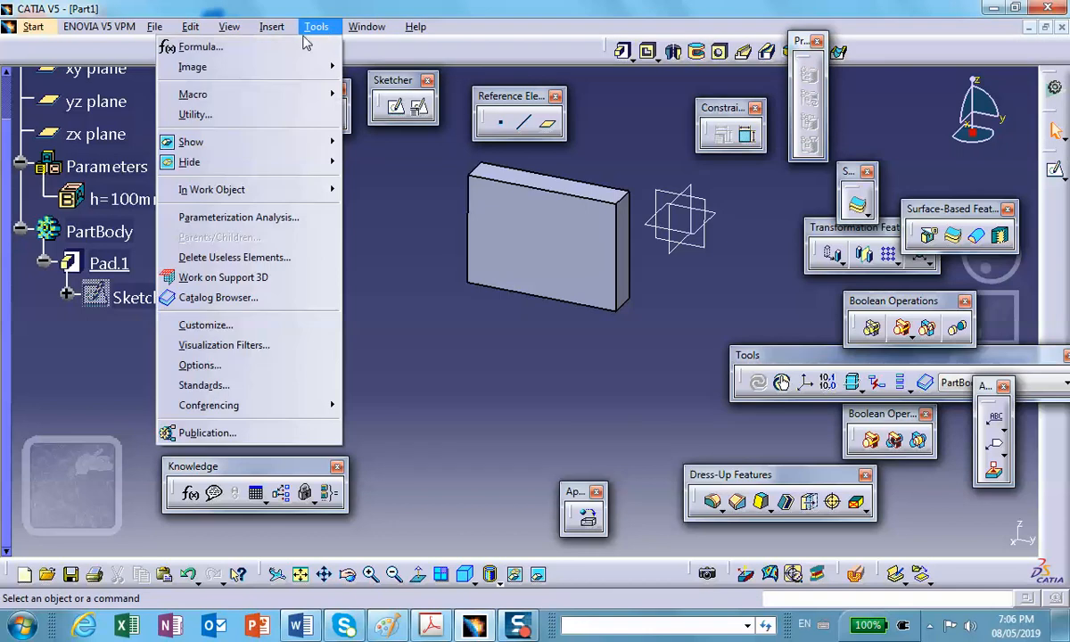
click(210, 366)
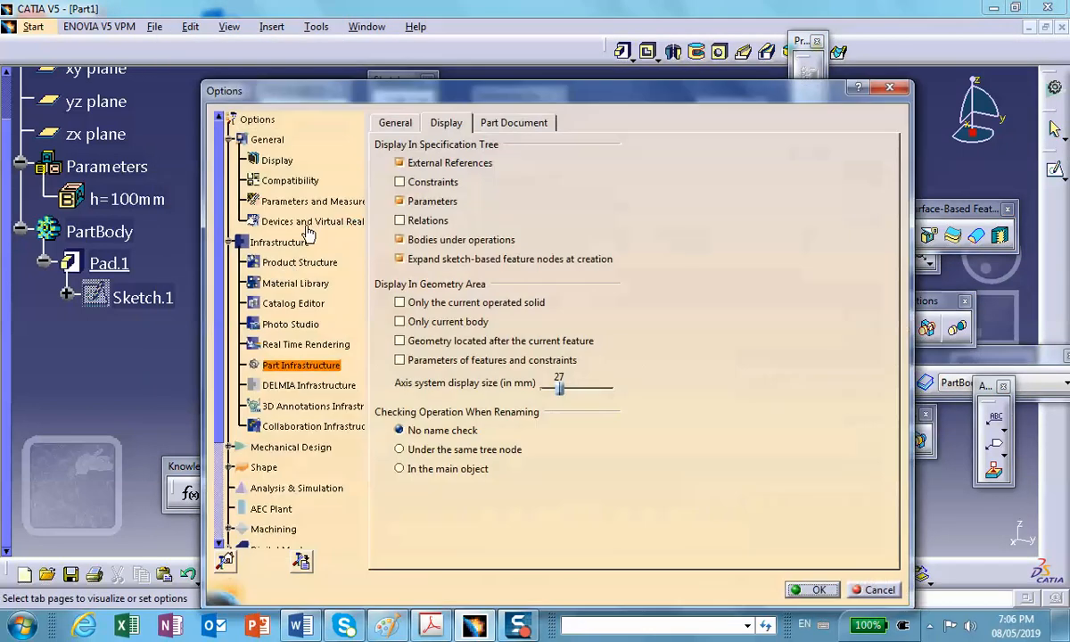
click(400, 220)
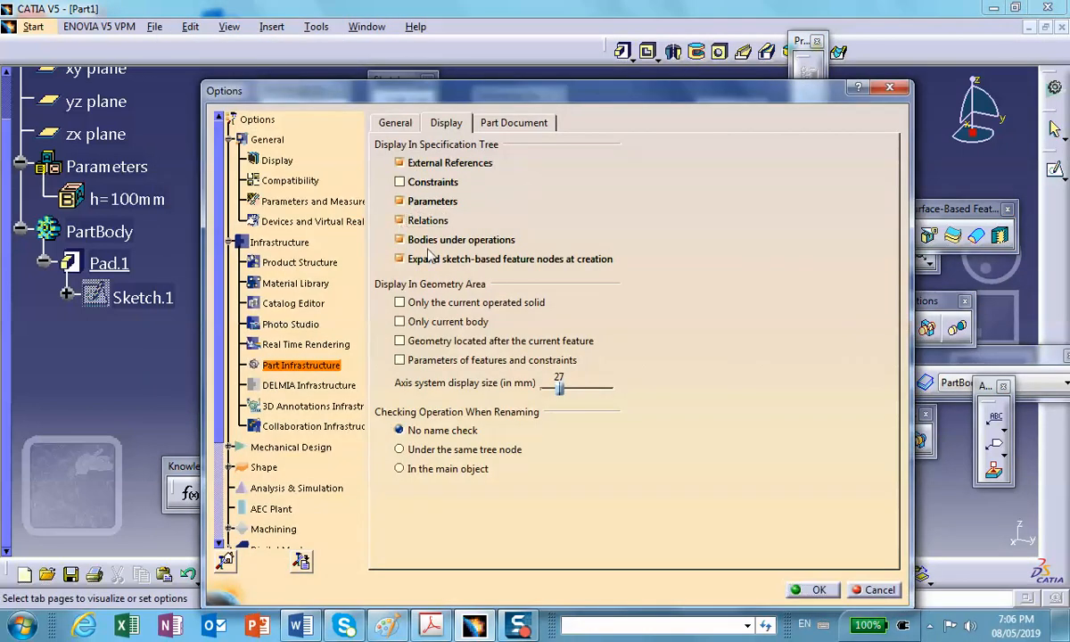
click(813, 590)
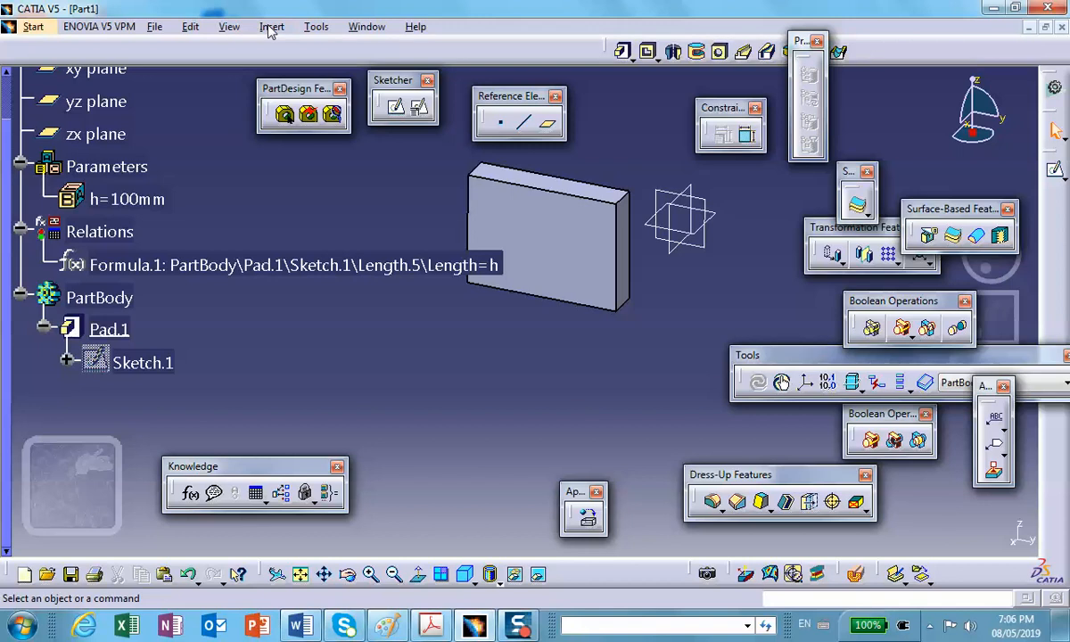
Activate the Parameters node in the Product Structure tree customization options and accept the settings
scroll(214, 128, up, 3)
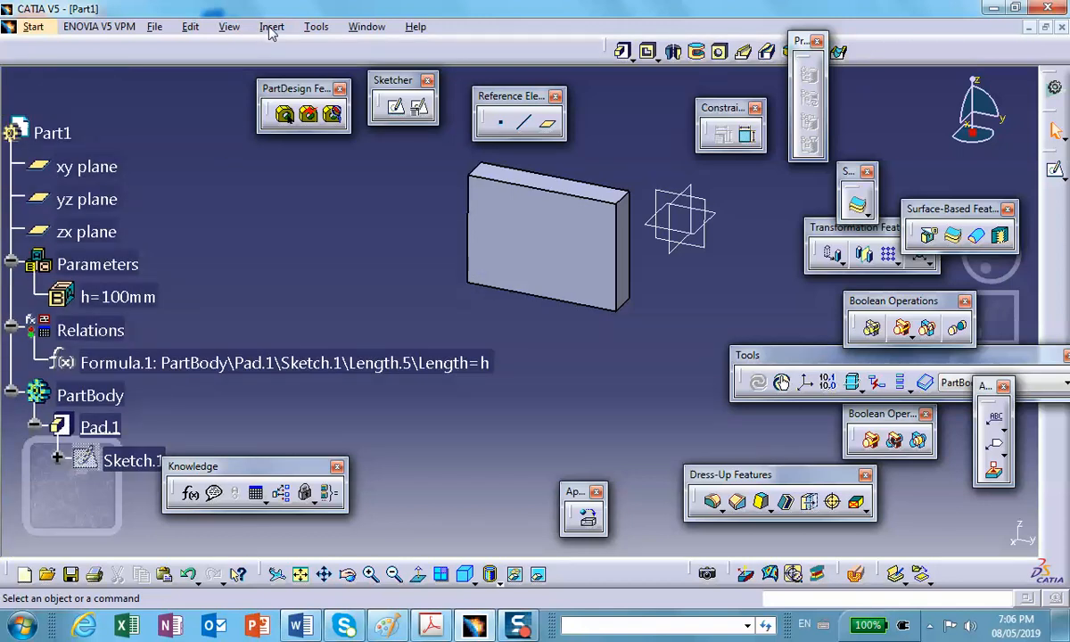
click(310, 27)
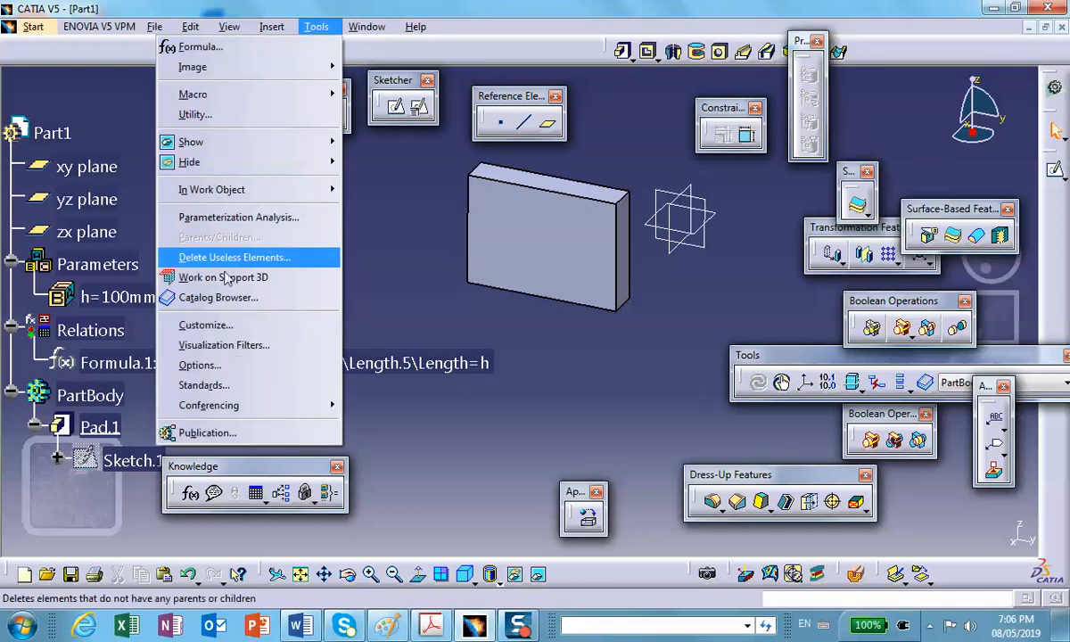
click(198, 365)
click(294, 263)
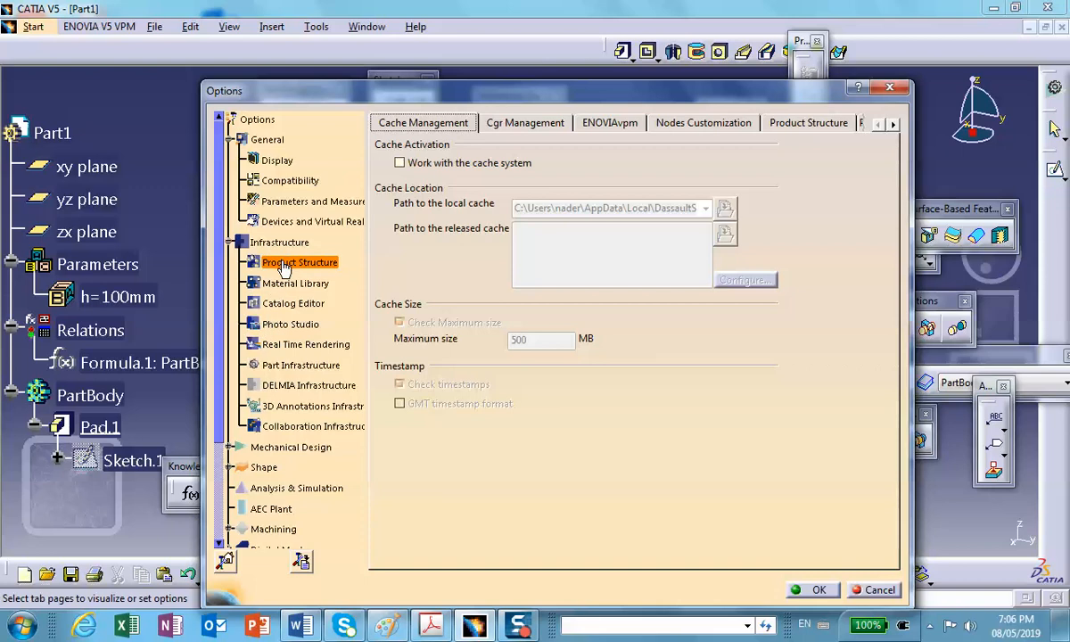
click(893, 124)
click(894, 124)
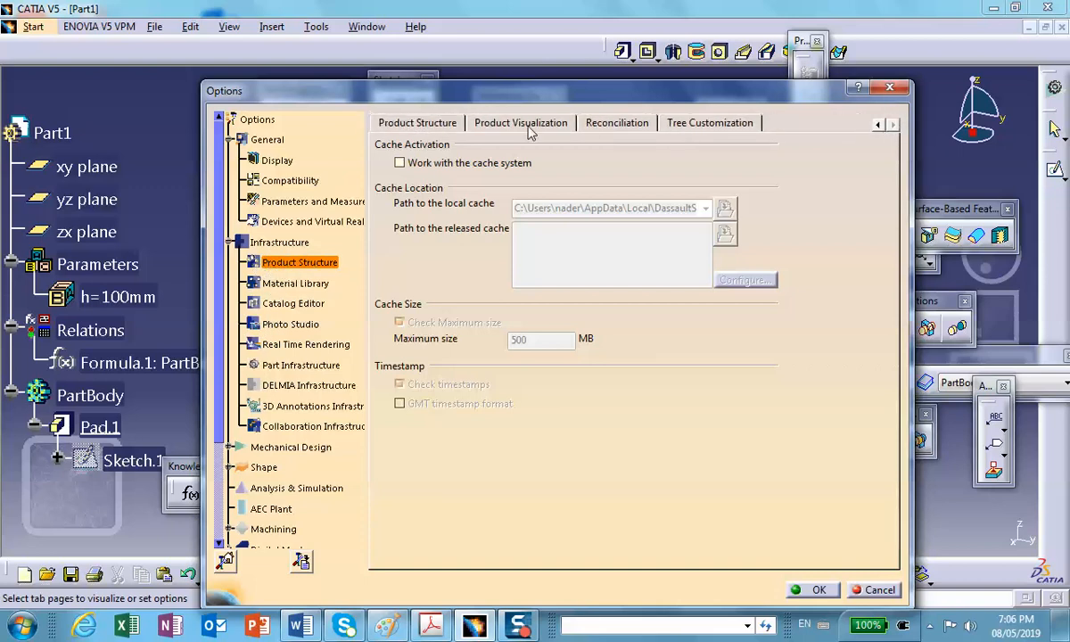
click(692, 128)
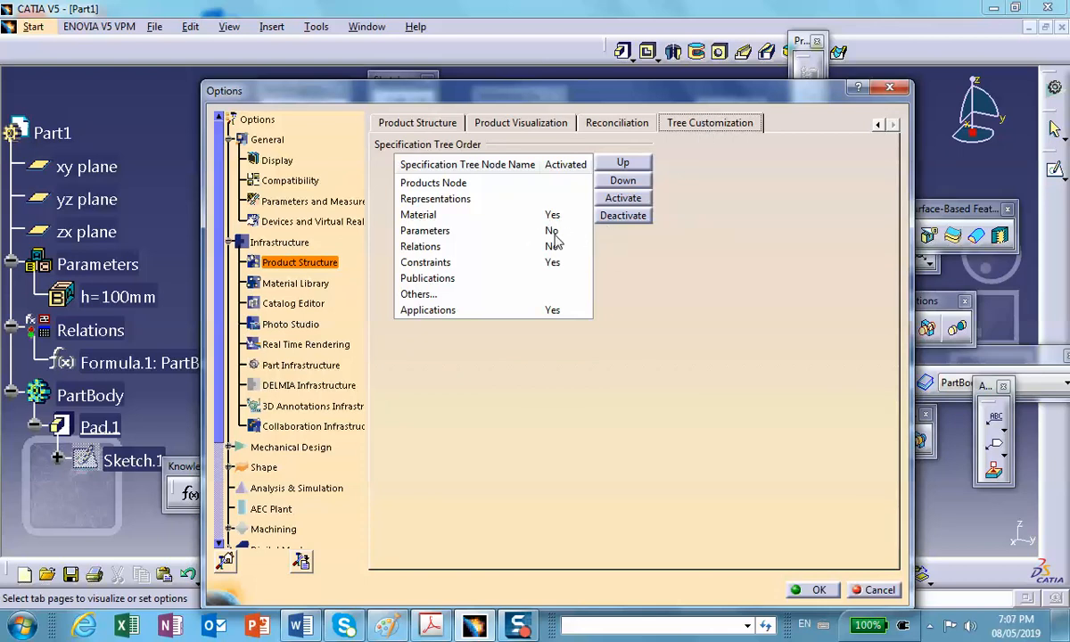
click(610, 203)
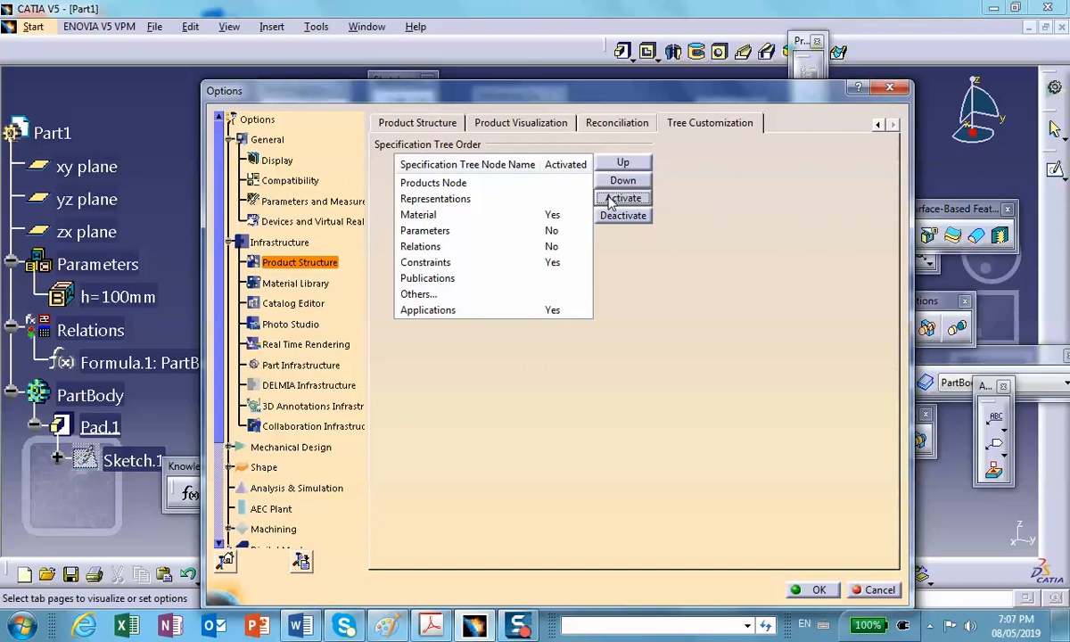
click(549, 230)
click(624, 198)
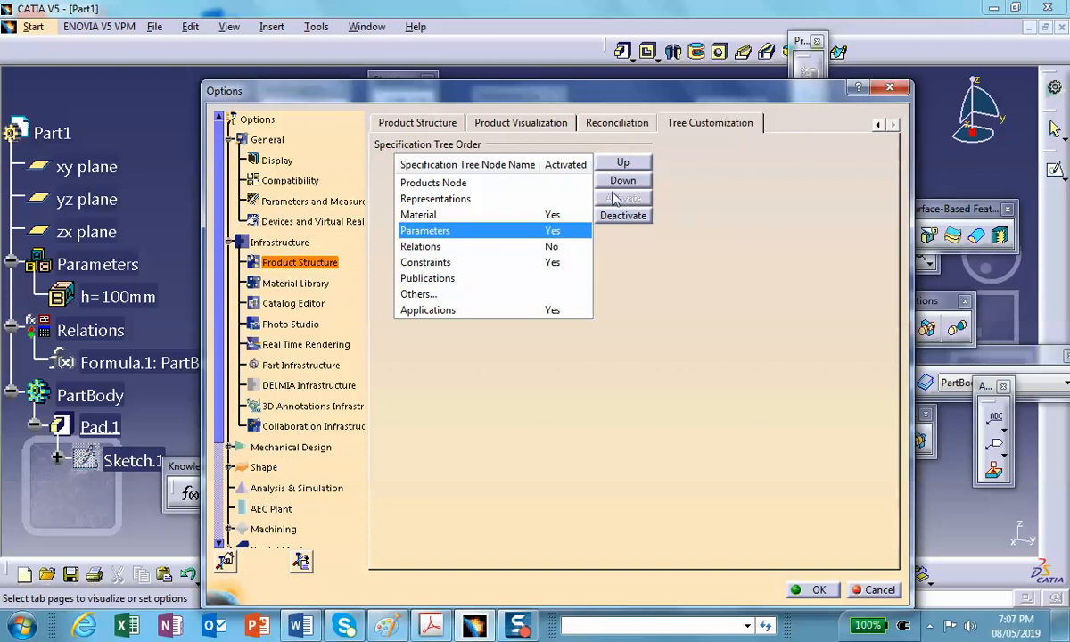
click(814, 590)
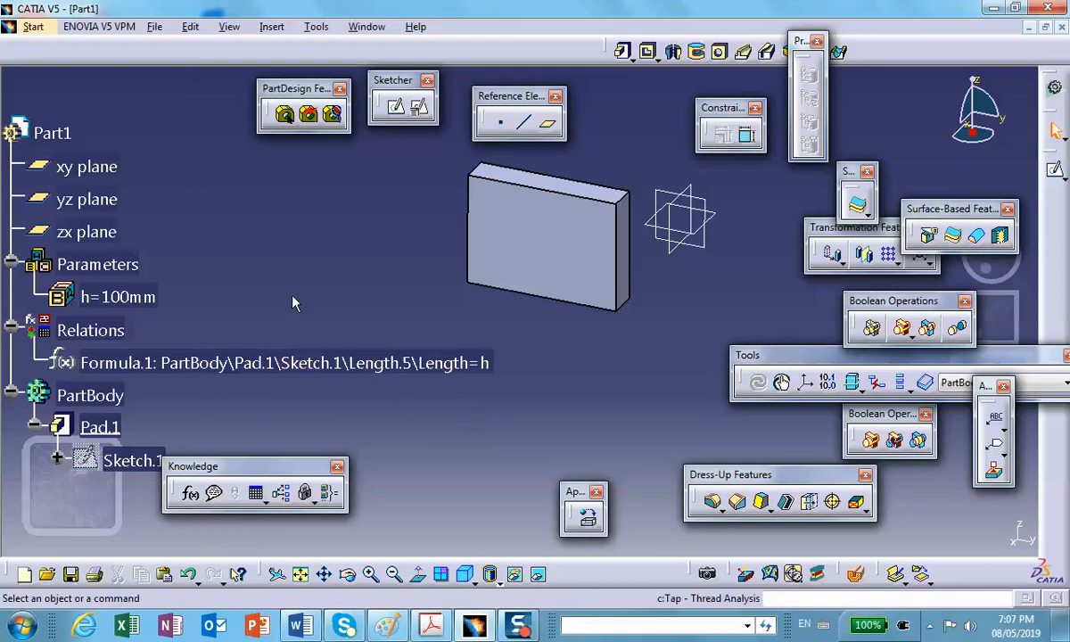
Examine Formula.1, which drives the sketch length by h, in the formula editor and leave it without changes
scroll(254, 287, down, 3)
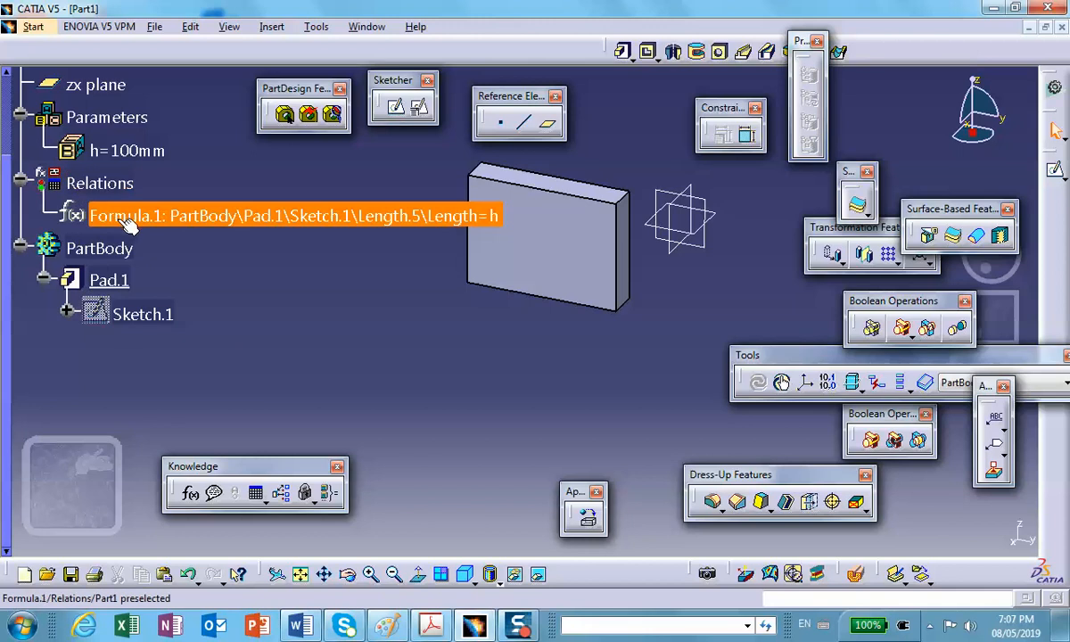
scroll(223, 299, up, 2)
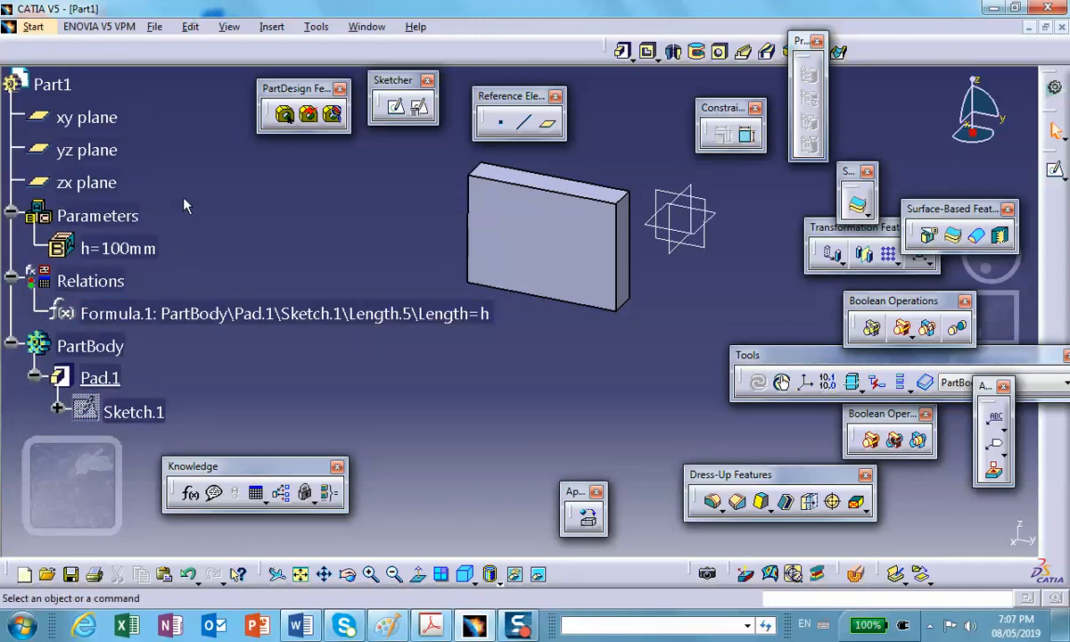
scroll(184, 206, down, 1)
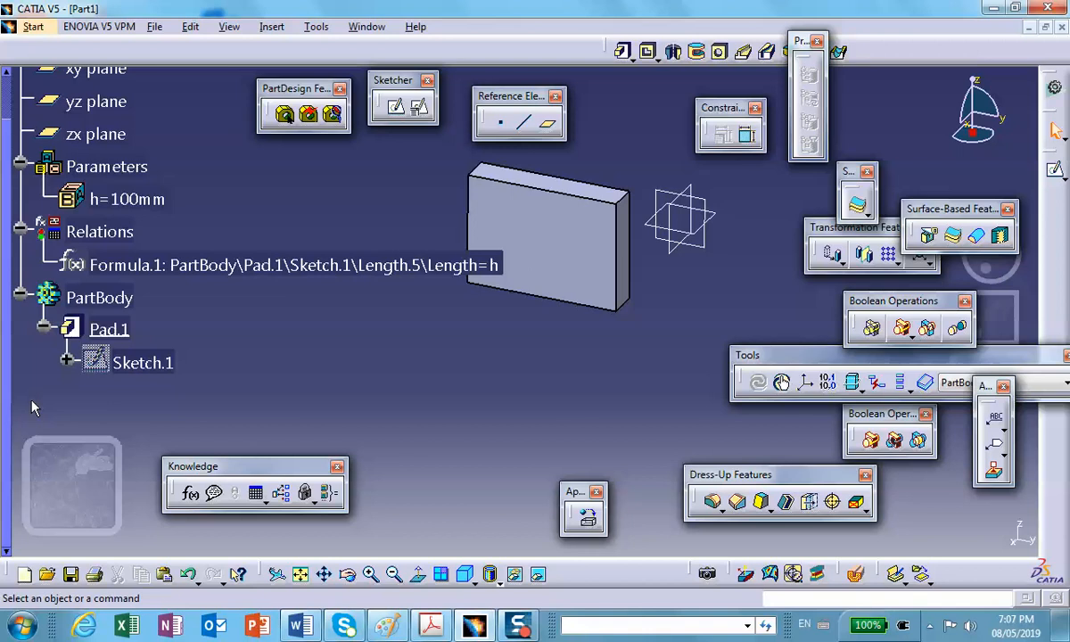
scroll(125, 158, up, 1)
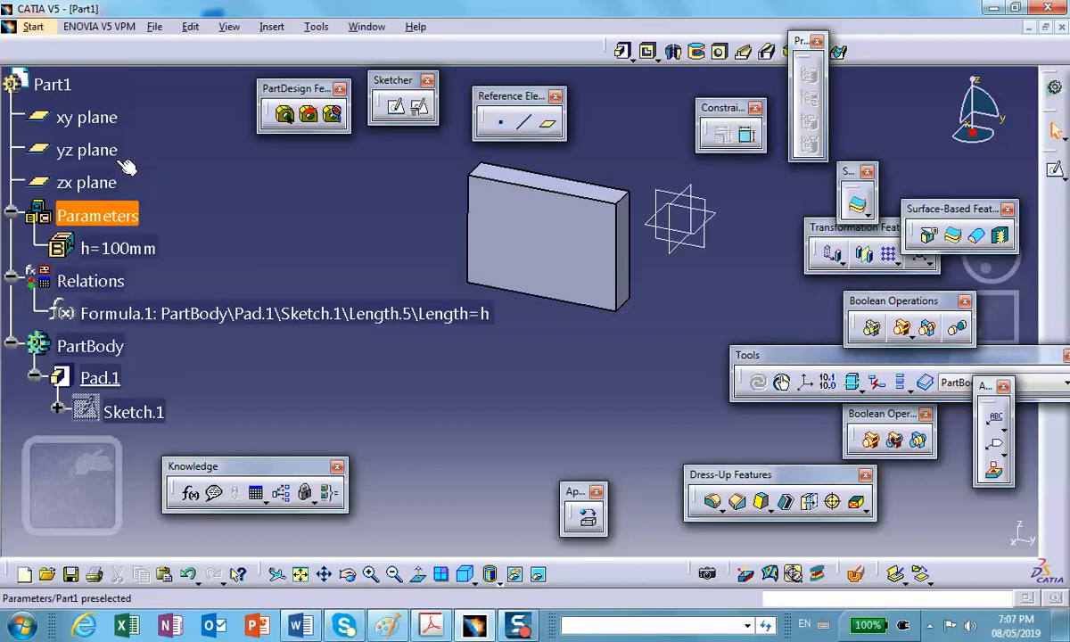
scroll(50, 236, down, 4)
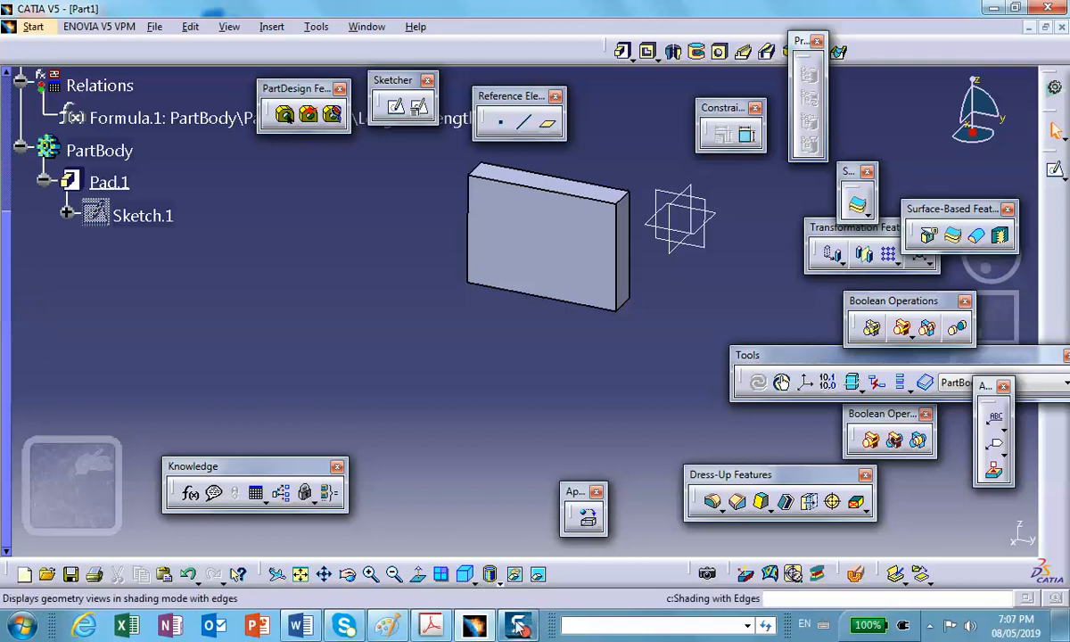
scroll(320, 339, up, 2)
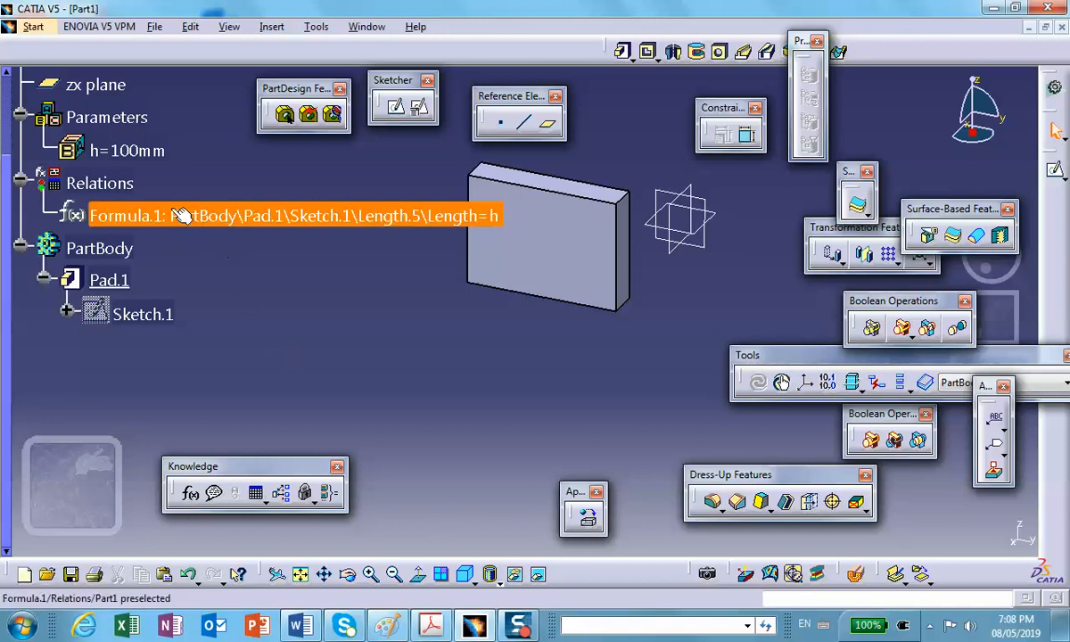
double_click(256, 217)
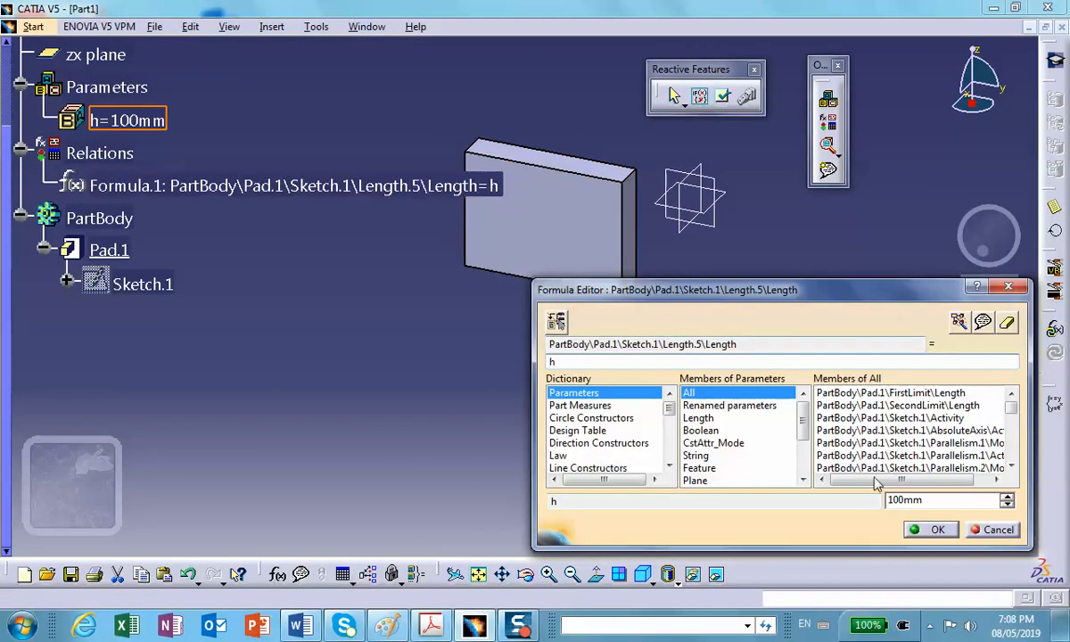
click(995, 530)
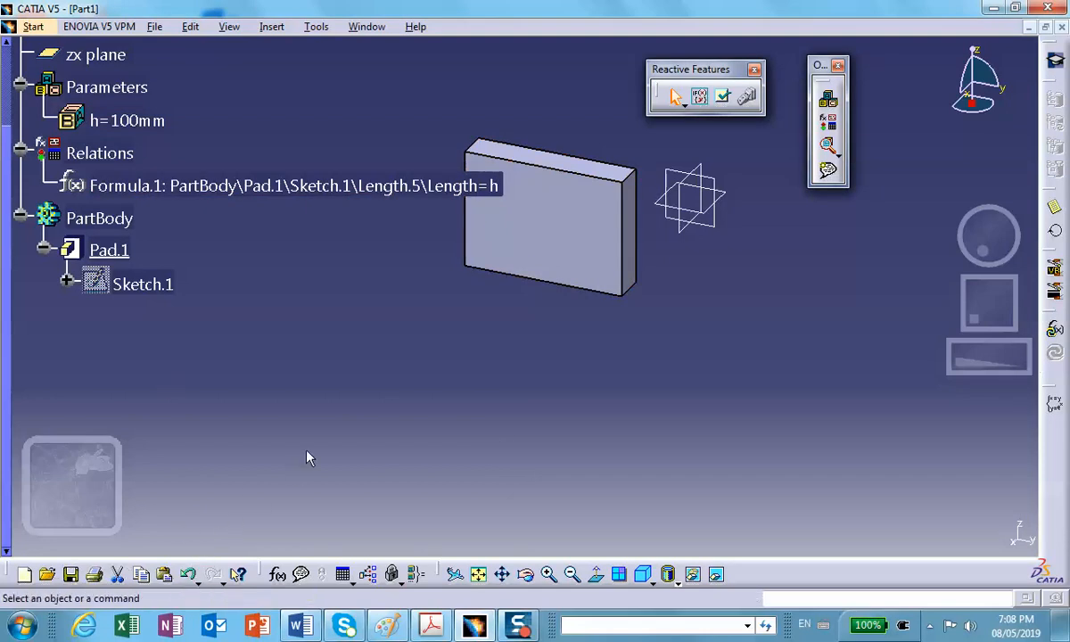
scroll(287, 419, up, 3)
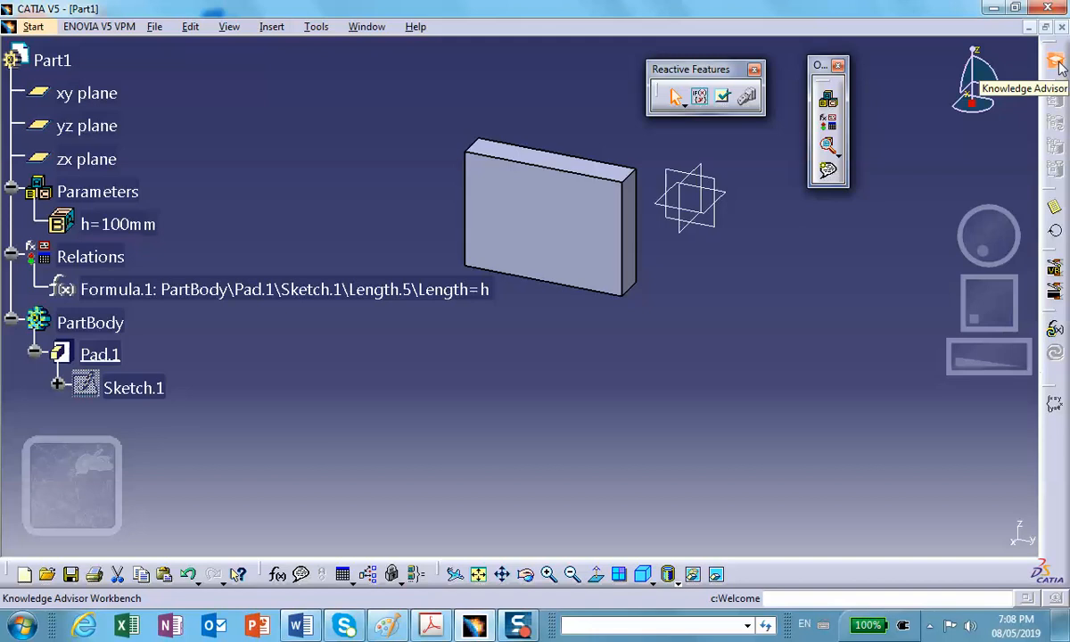
Float the Knowledge toolbar in the work area and switch to the Part Design workbench
drag(266, 574, 279, 518)
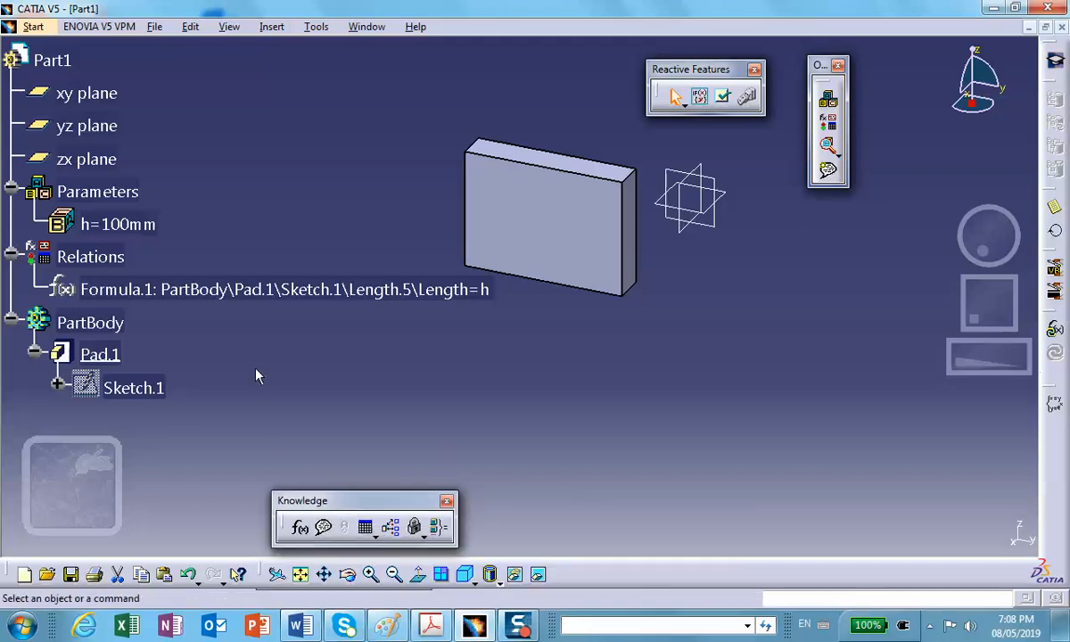
click(1056, 62)
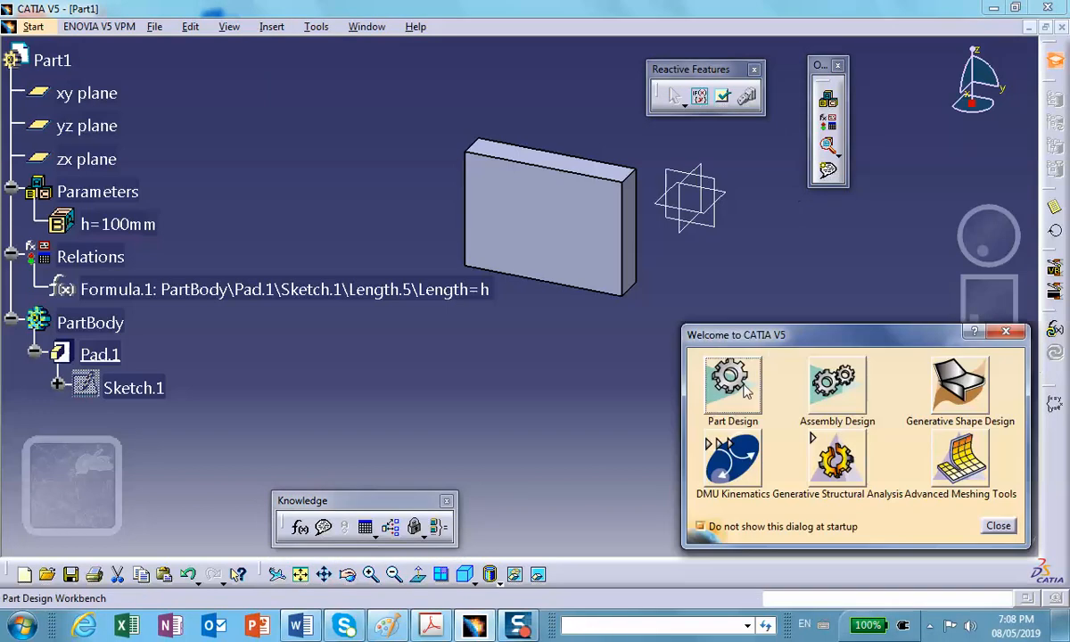
click(999, 526)
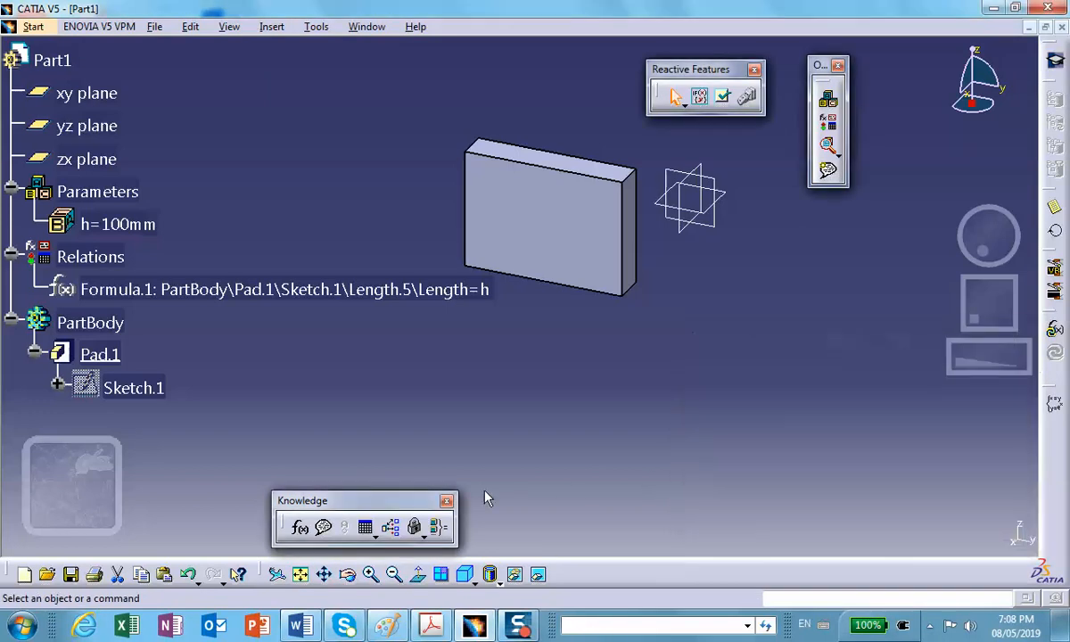
click(1056, 63)
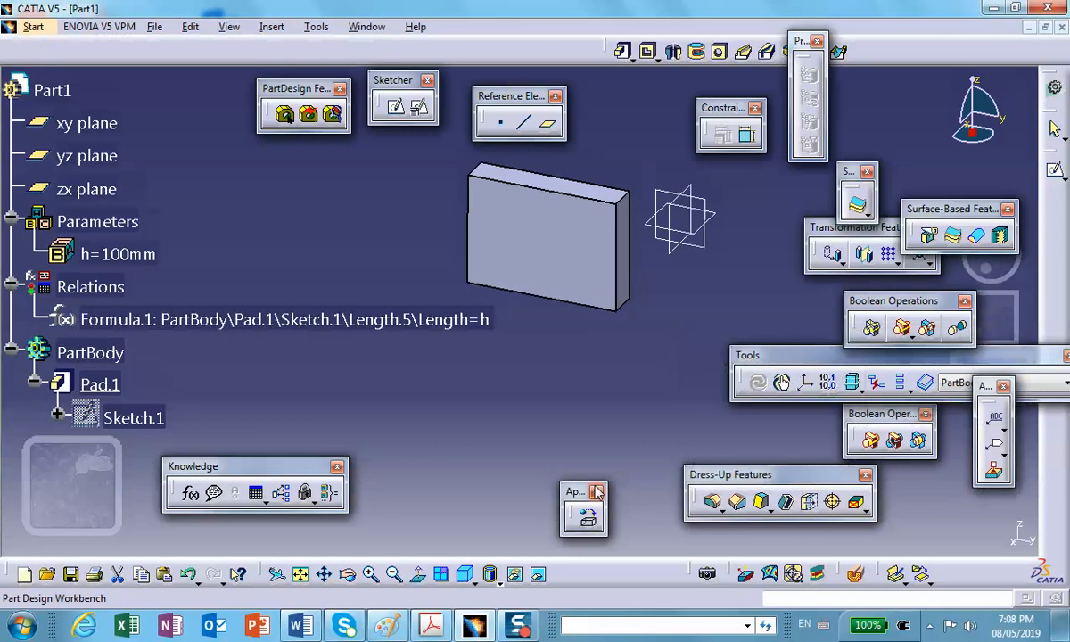
Examine the parameters of Formula.1 and its relation to h in the Formulas dialog, filtered on that relation
click(193, 495)
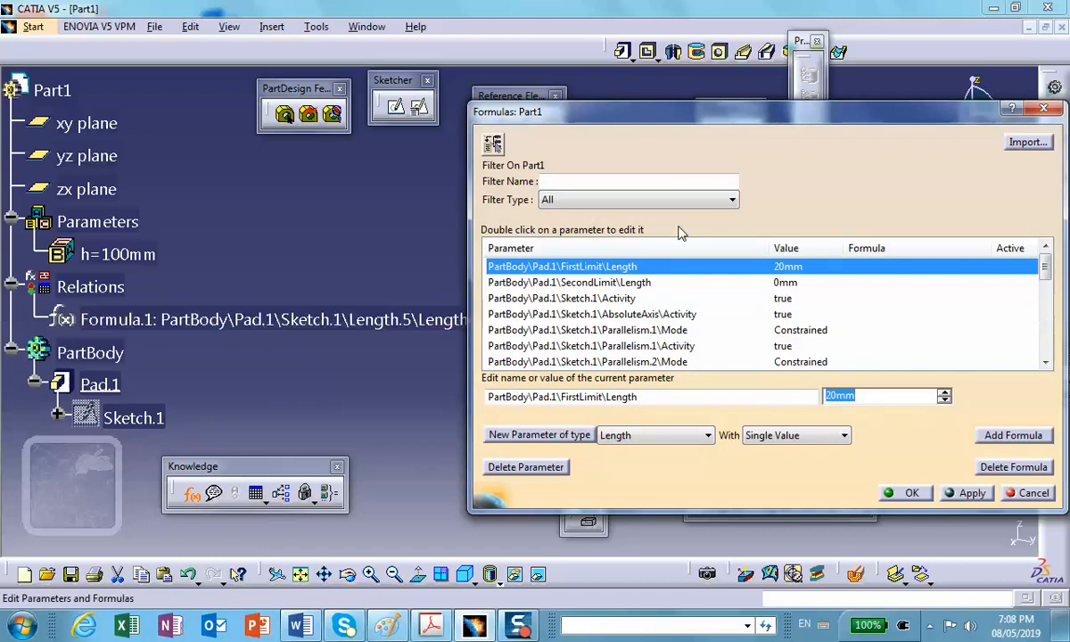
click(731, 200)
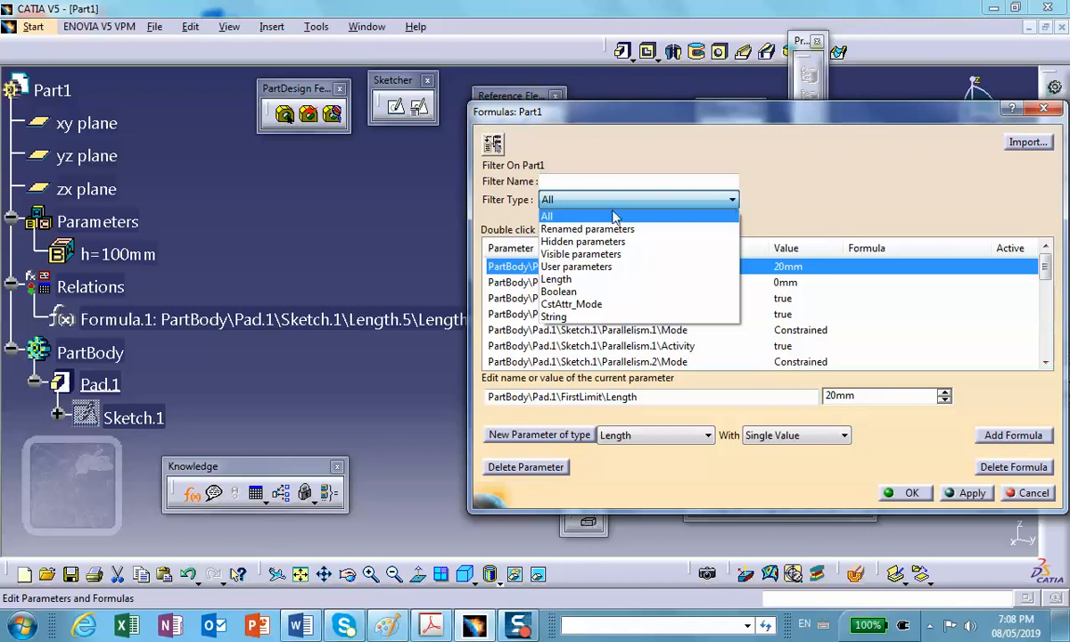
click(147, 318)
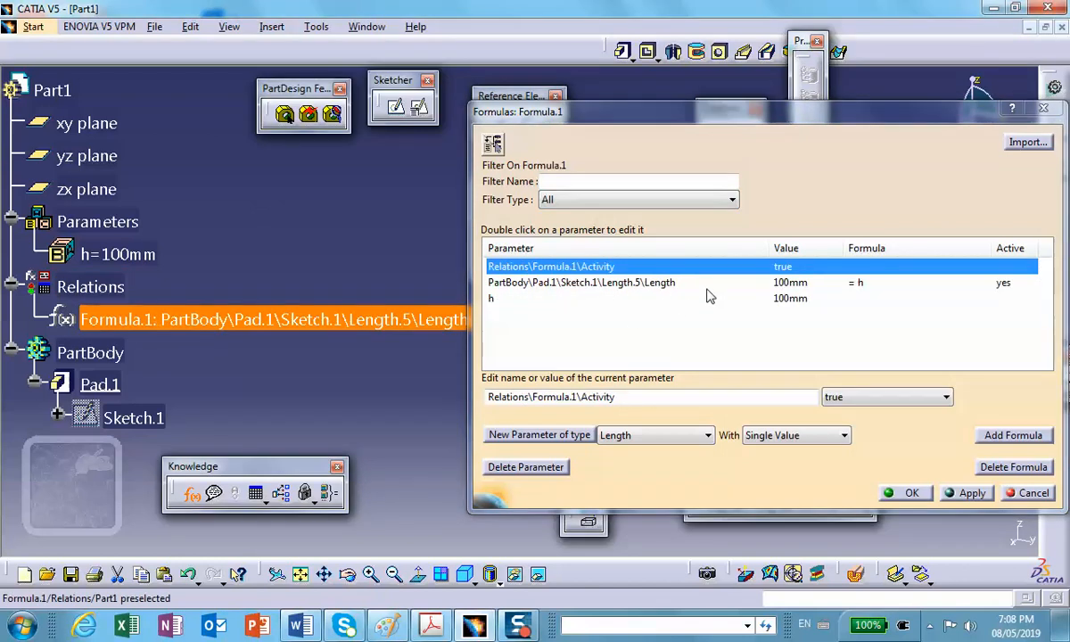
click(849, 282)
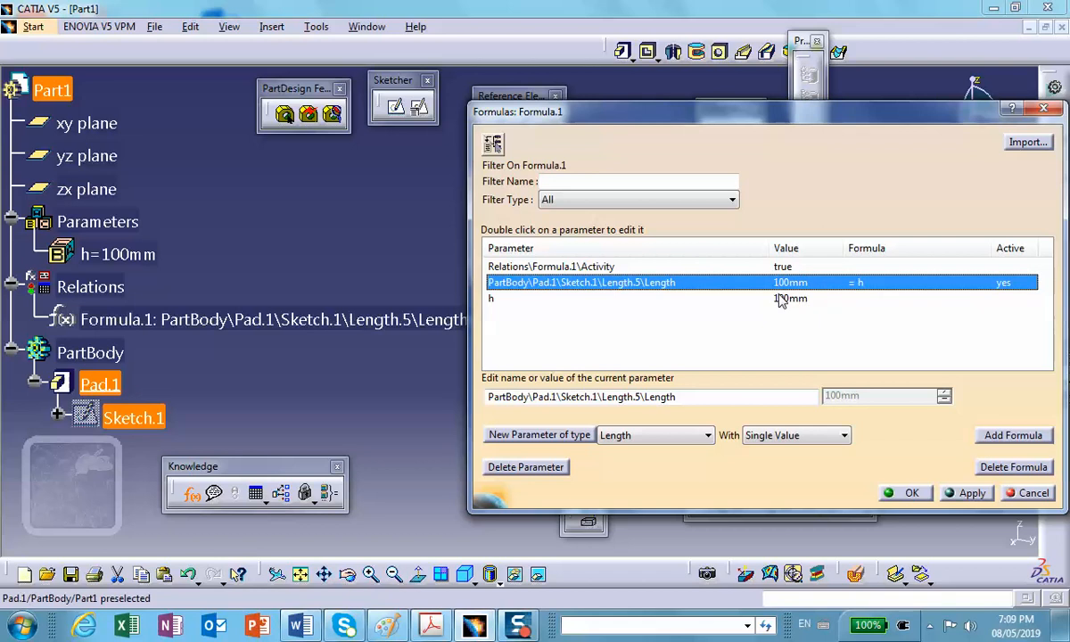
click(906, 493)
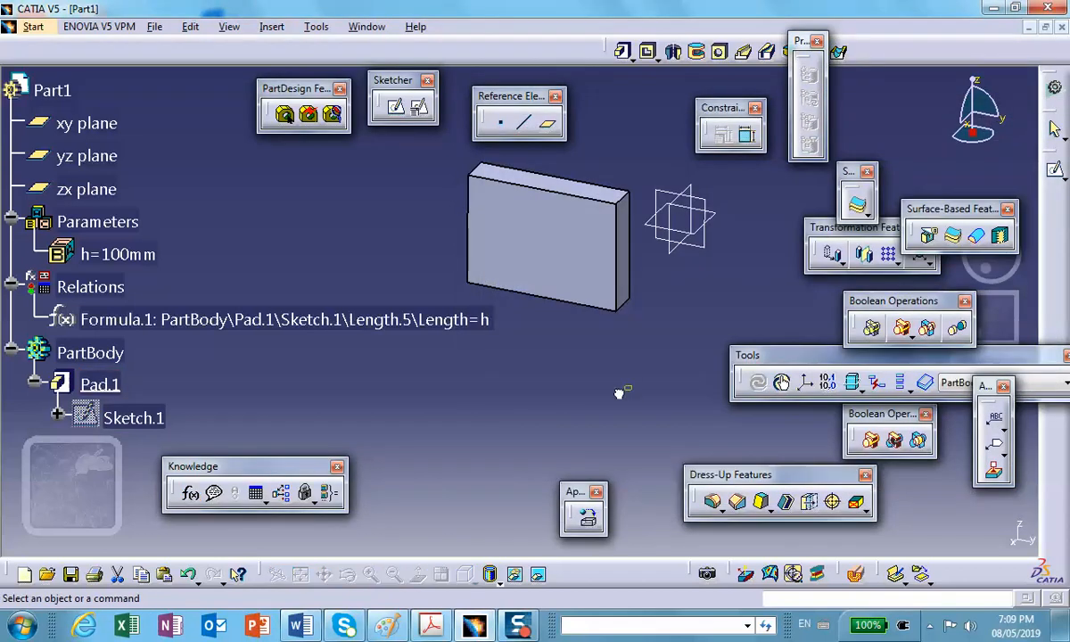
Add a 5 mm edge fillet with tangency selection to the front right vertical edge of the padded block
middle_drag(553, 226, 482, 223)
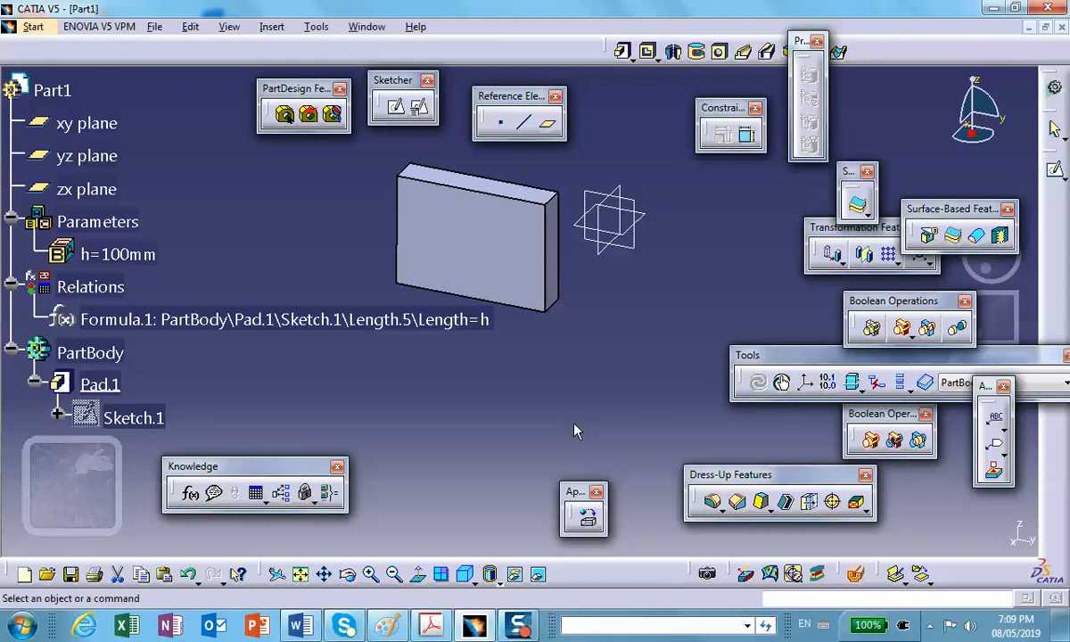
click(716, 503)
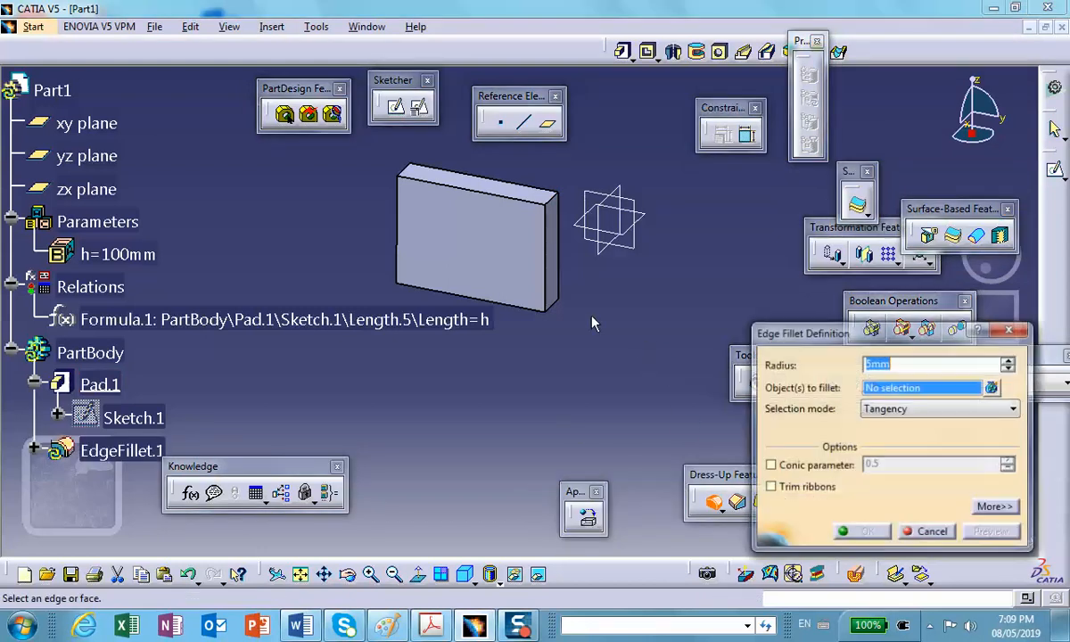
click(545, 253)
click(861, 531)
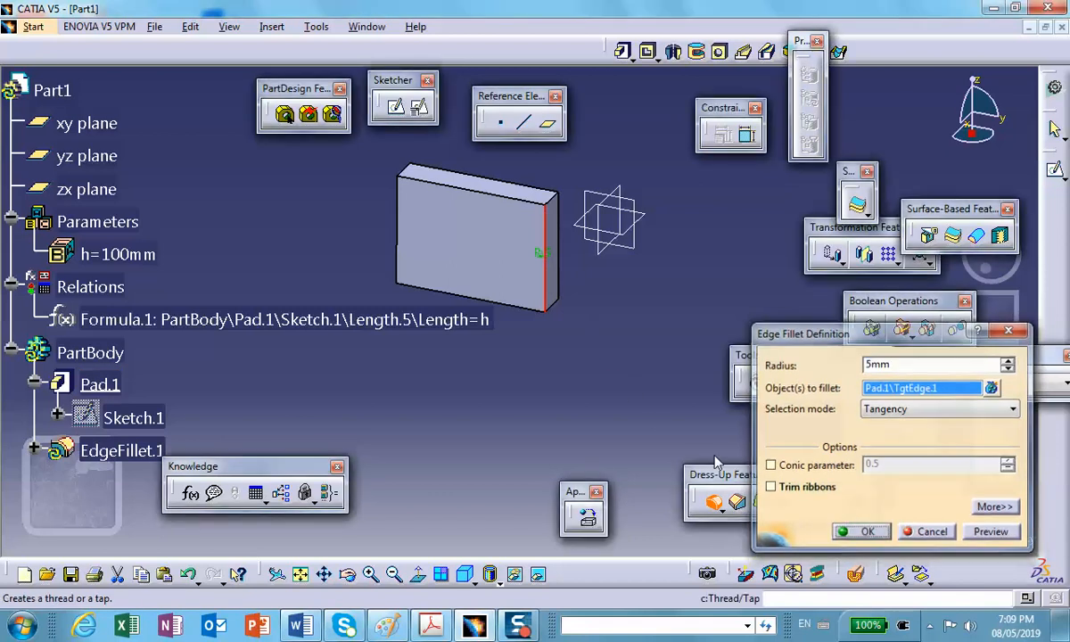
middle_drag(581, 388, 572, 302)
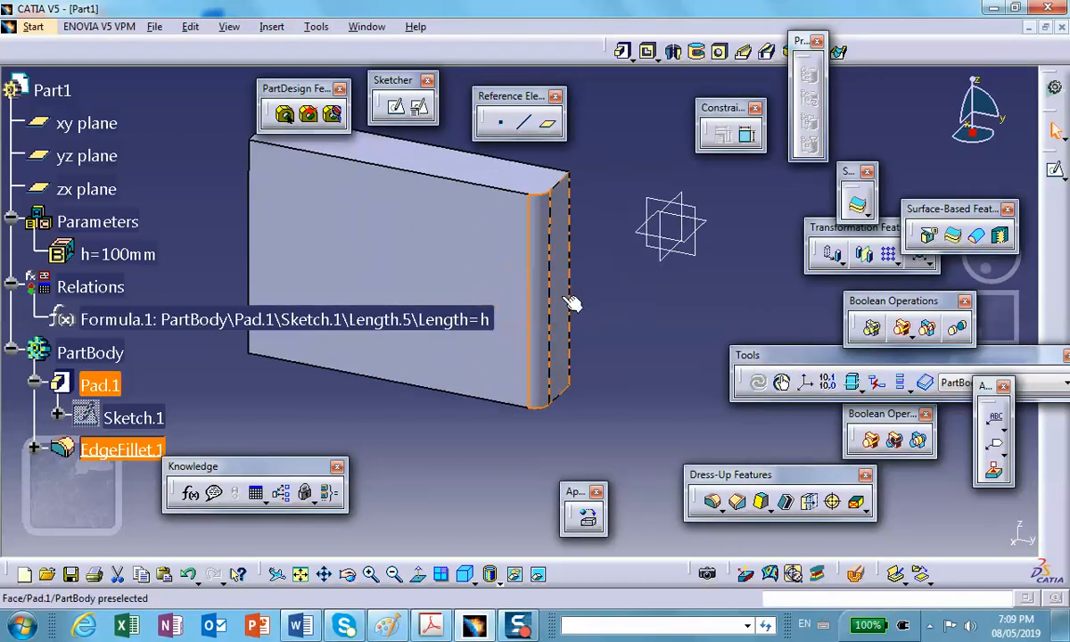
click(589, 398)
middle_drag(405, 339, 531, 265)
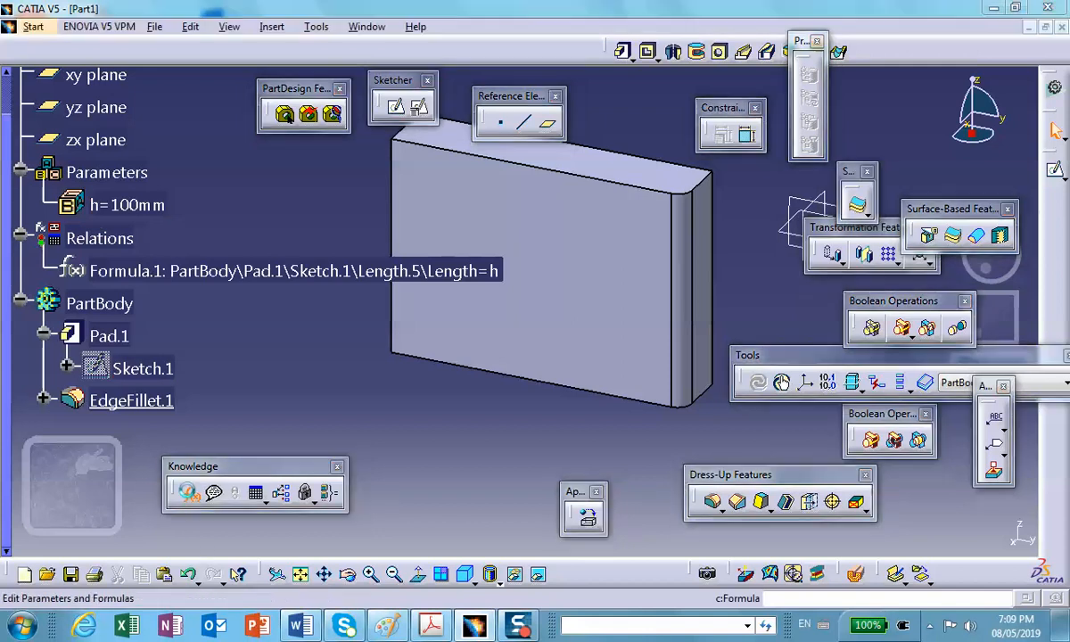
Open the Formulas dialog, reposition it to expose the specification tree, and filter the parameters on EdgeFillet.1
click(190, 492)
drag(792, 119, 367, 154)
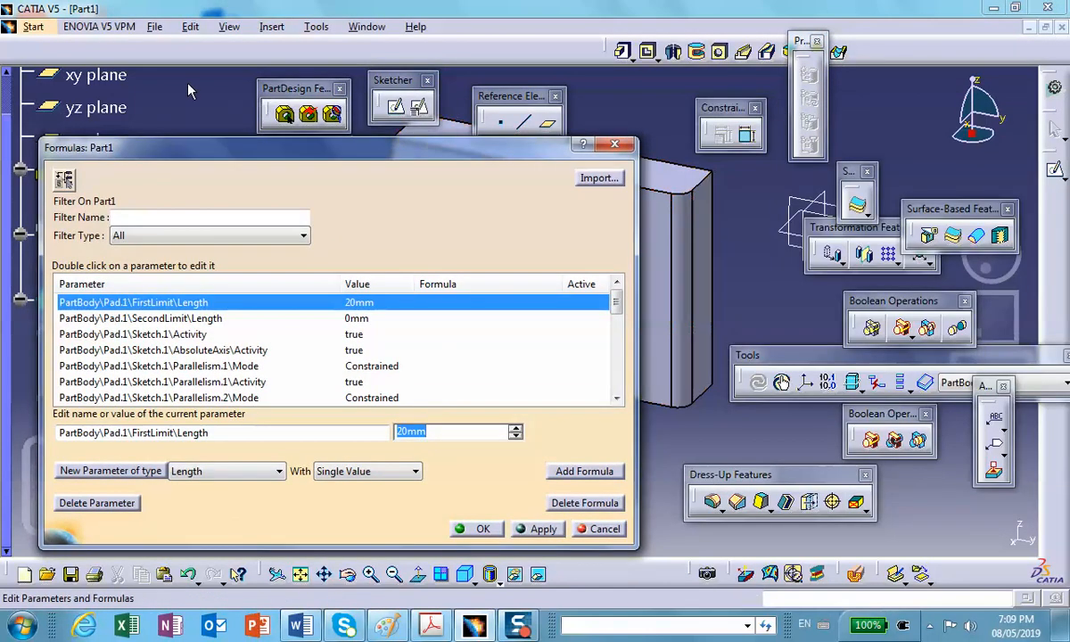
click(188, 86)
scroll(153, 89, up, 3)
scroll(147, 87, down, 3)
click(56, 87)
click(309, 153)
drag(309, 159, 349, 412)
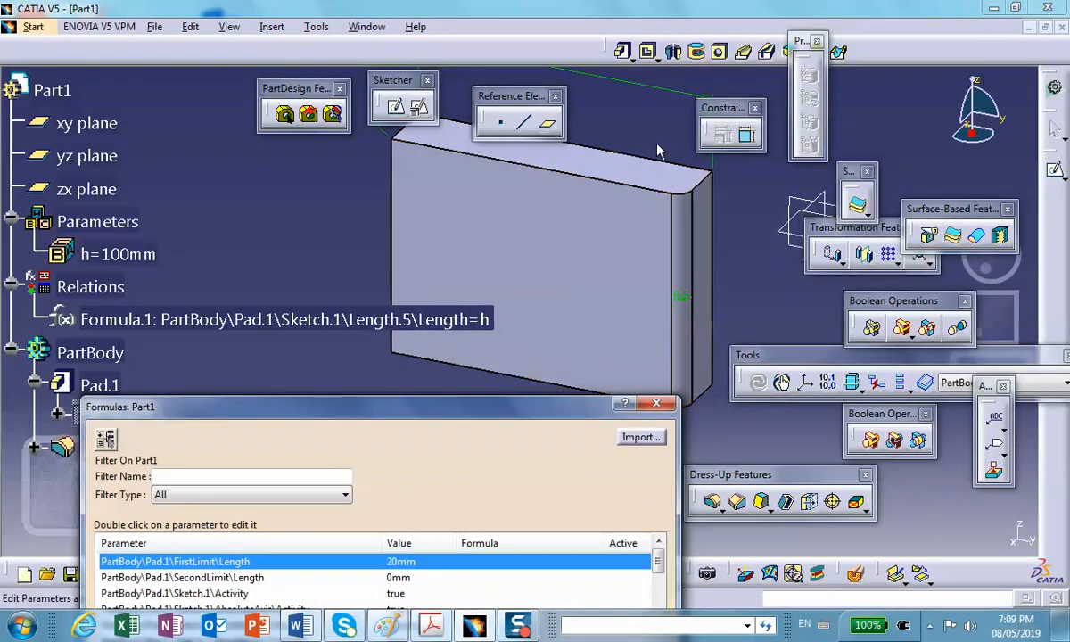
drag(415, 413, 570, 180)
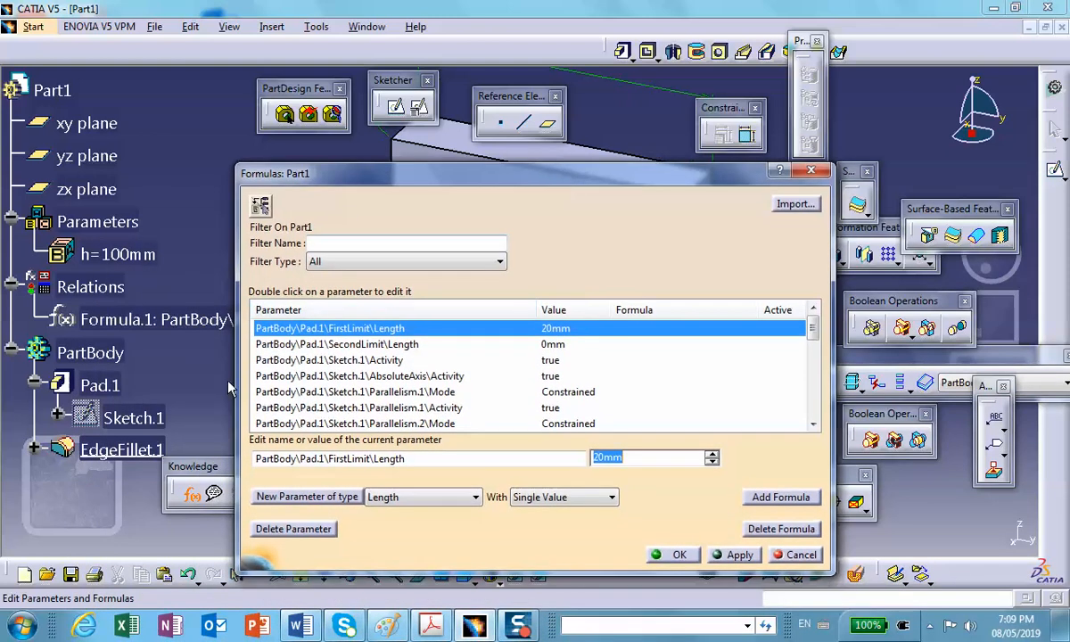
click(134, 355)
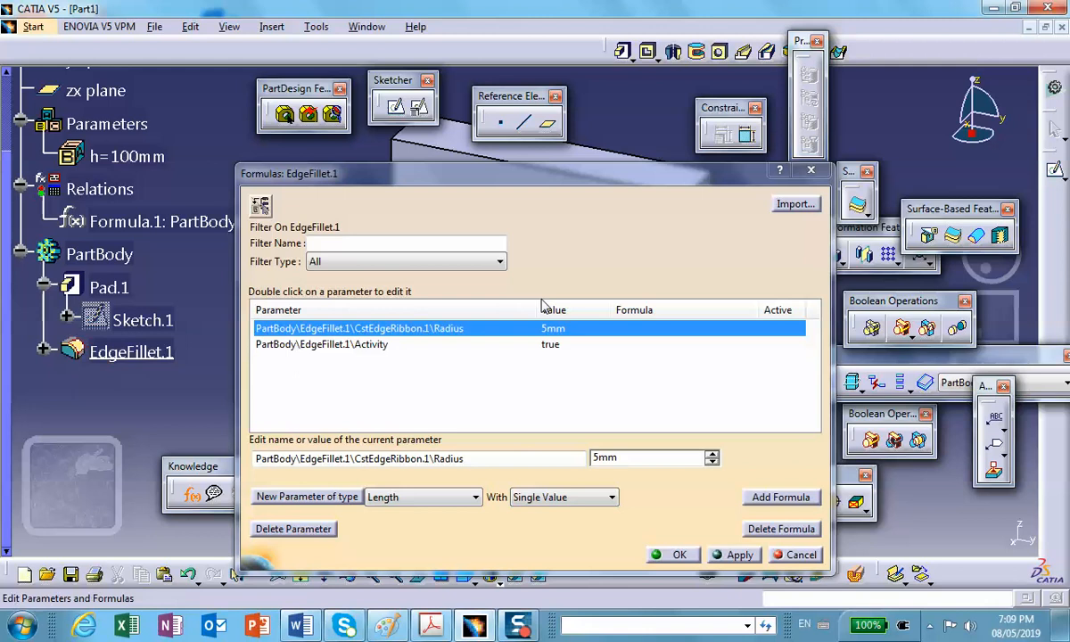
Set the Activity parameter of EdgeFillet.1 to false and accept the change
click(557, 353)
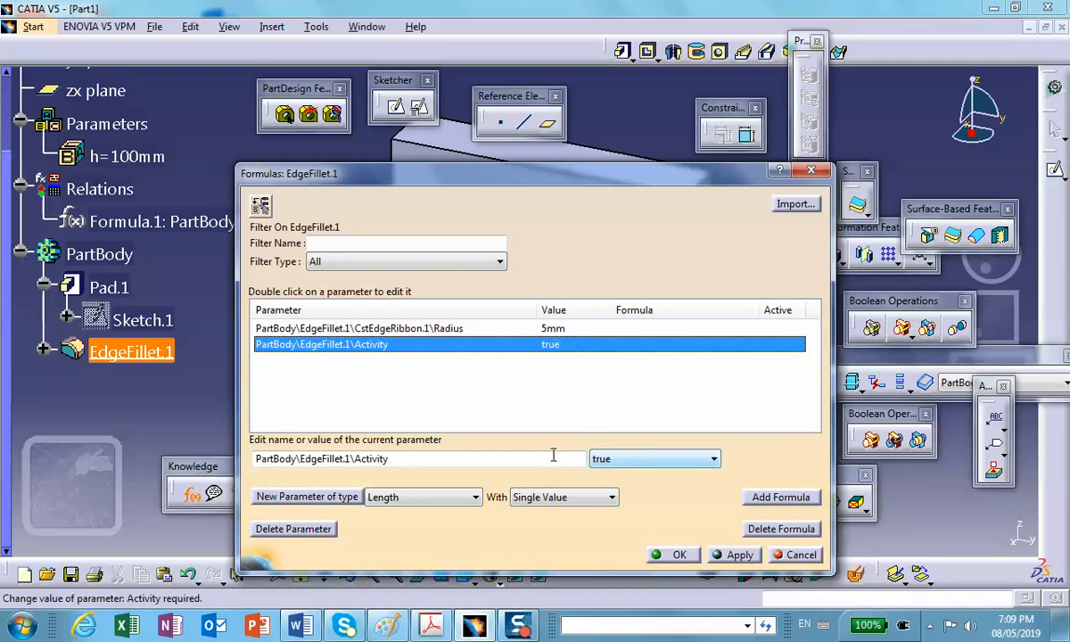
click(663, 461)
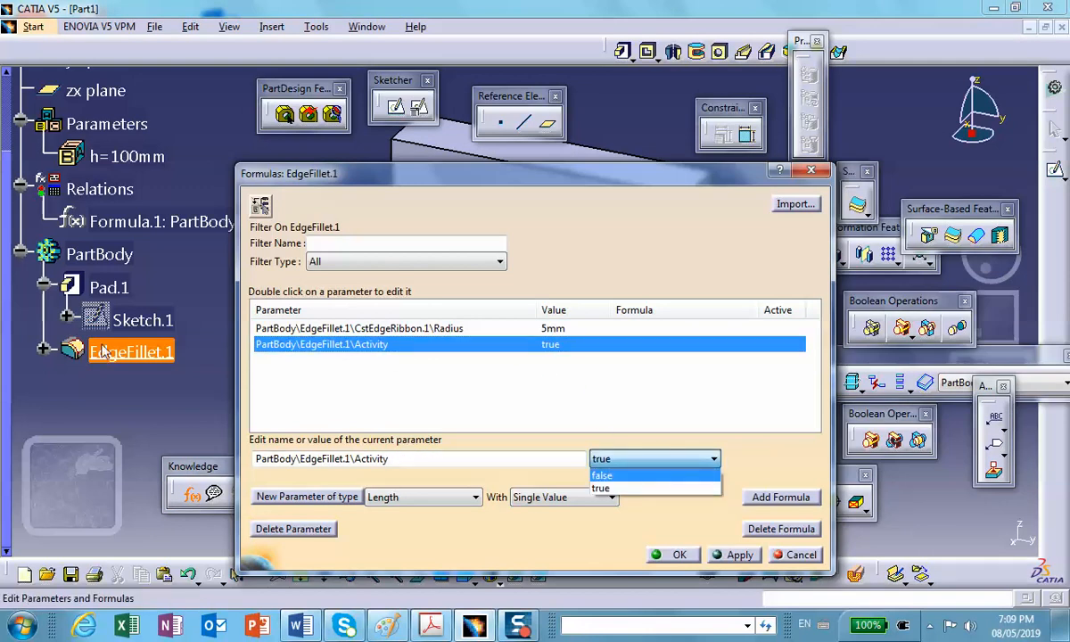
click(606, 476)
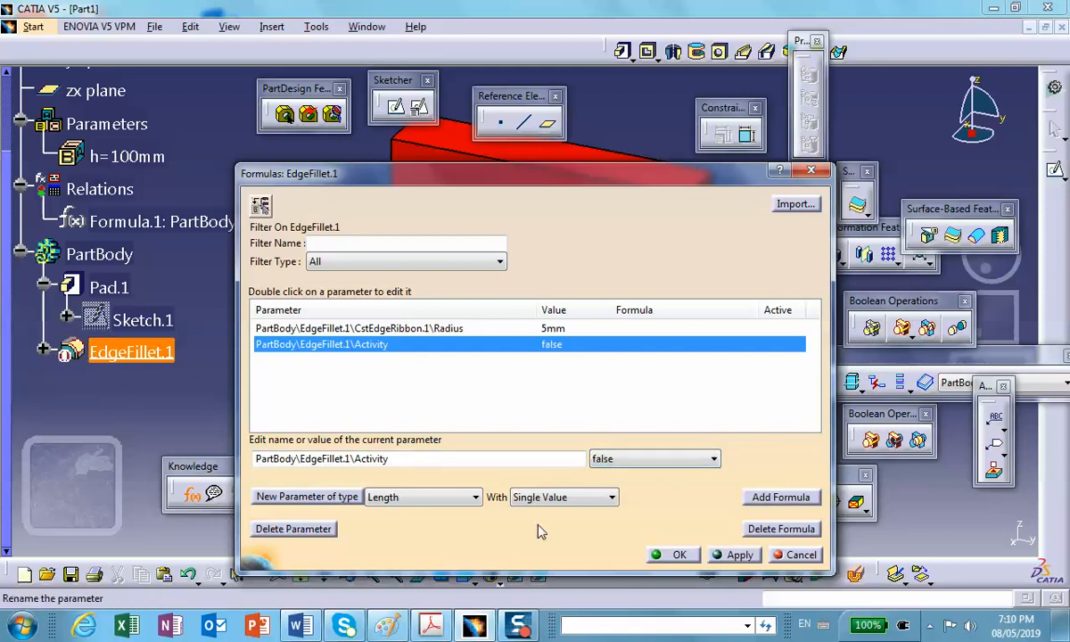
click(676, 554)
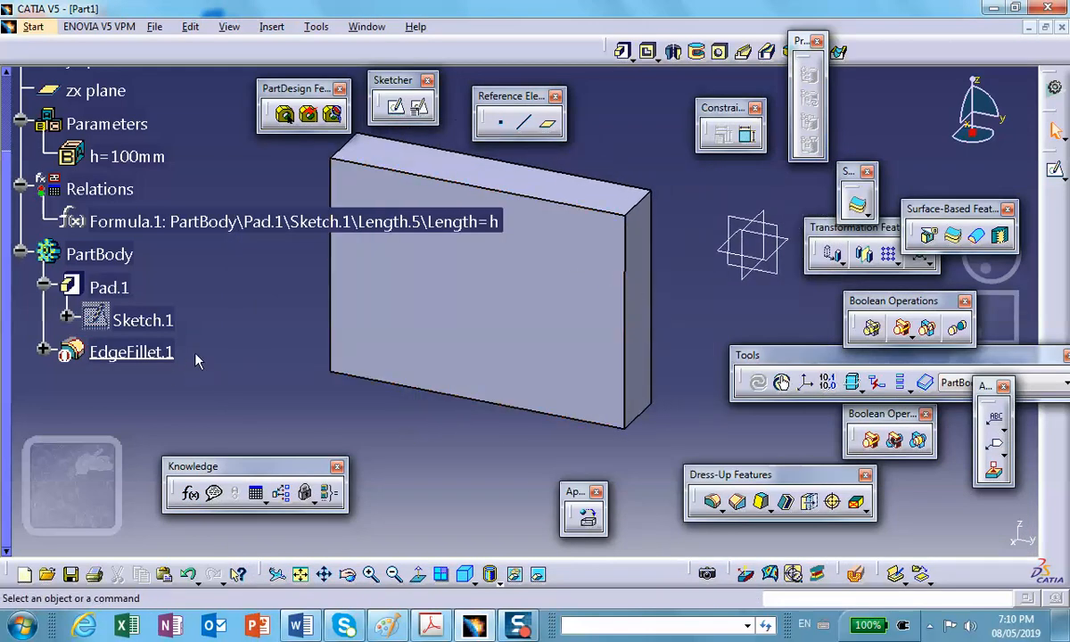
Activate EdgeFillet.1 again from its object commands in the specification tree
right_click(141, 353)
mouse_move(187, 335)
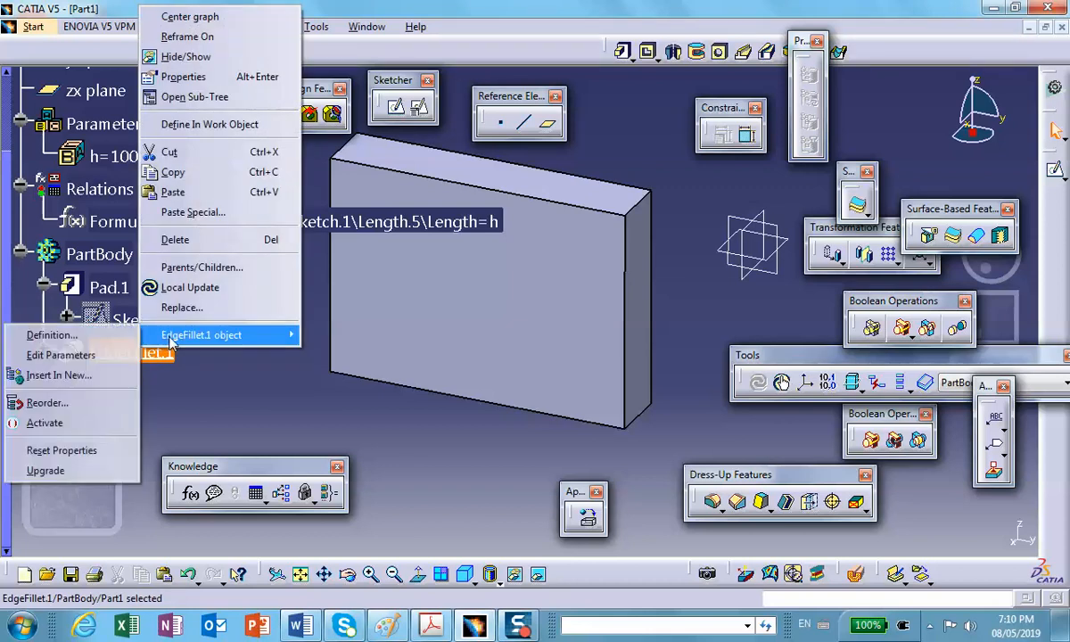
click(101, 427)
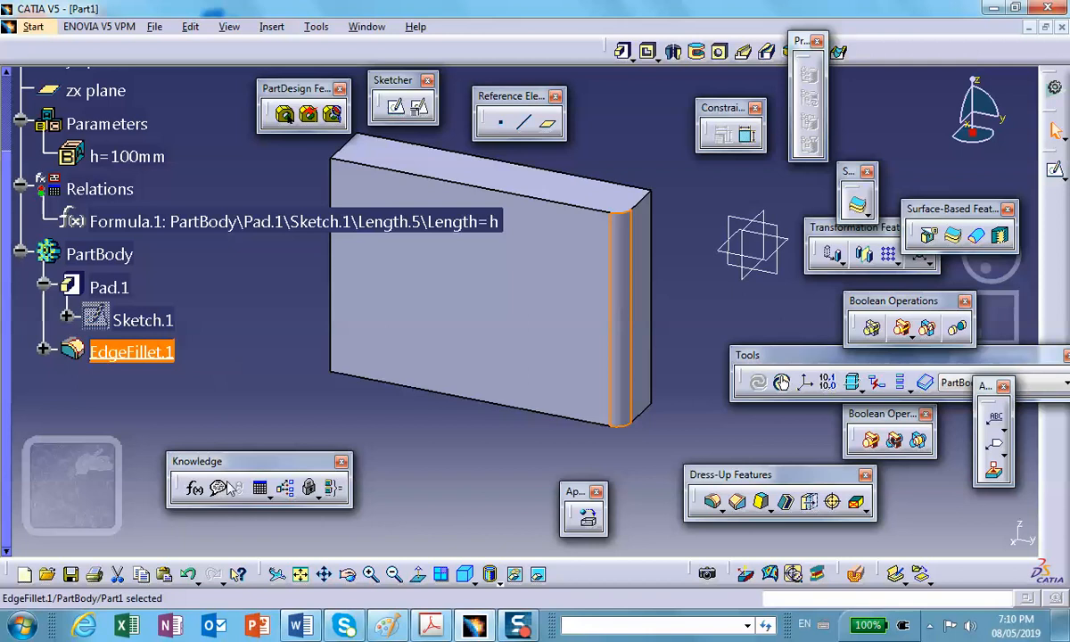
Check the Activity parameter of EdgeFillet.1 in the Formulas dialog and close it without changes
click(194, 488)
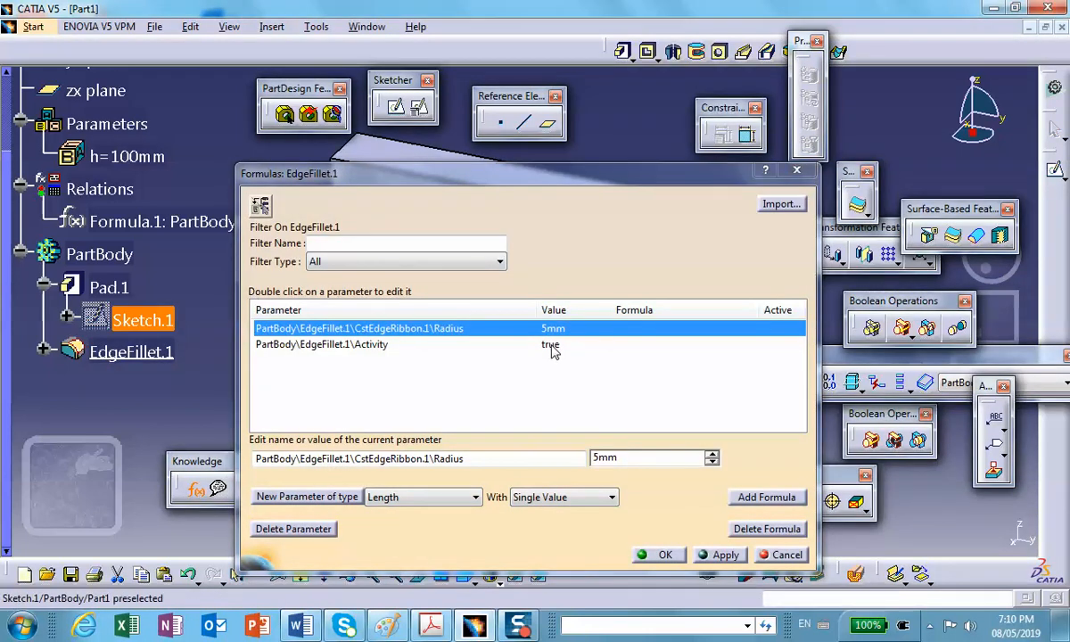
click(662, 556)
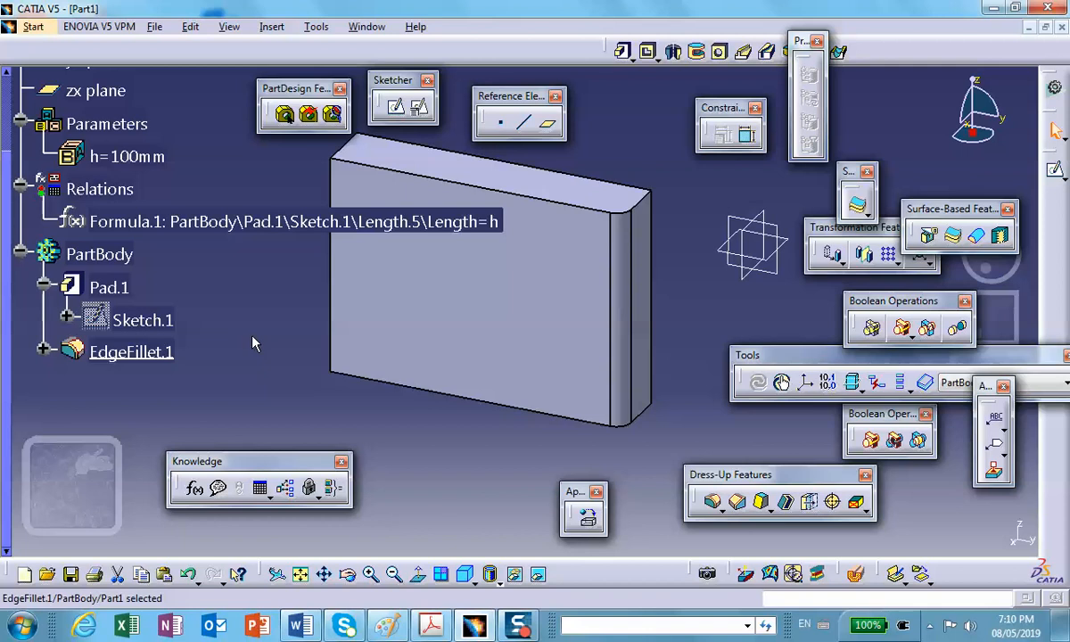
middle_drag(378, 394, 391, 406)
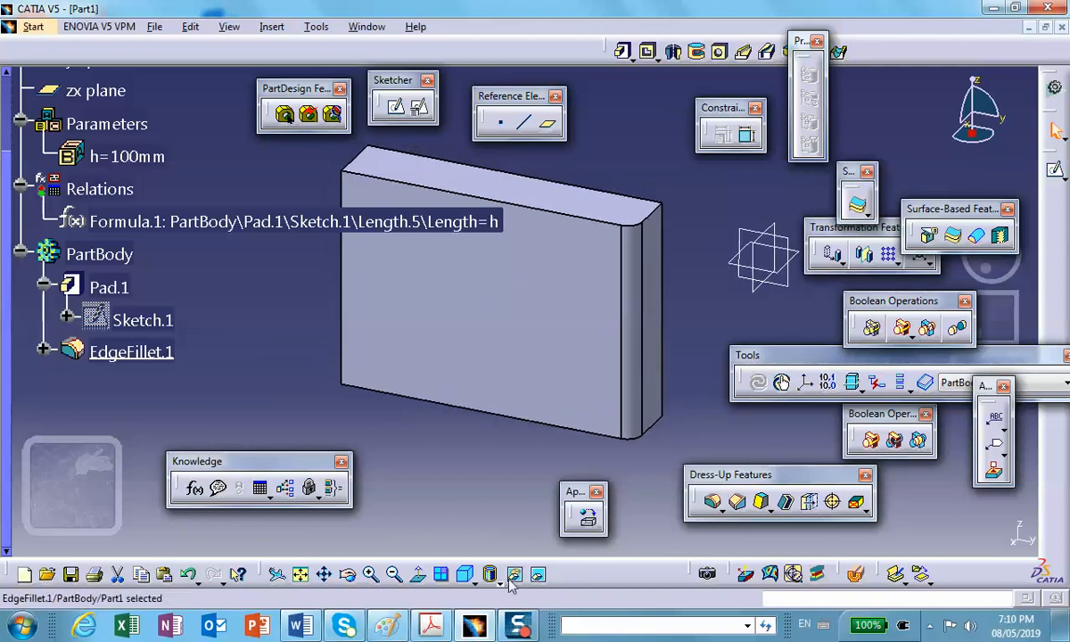